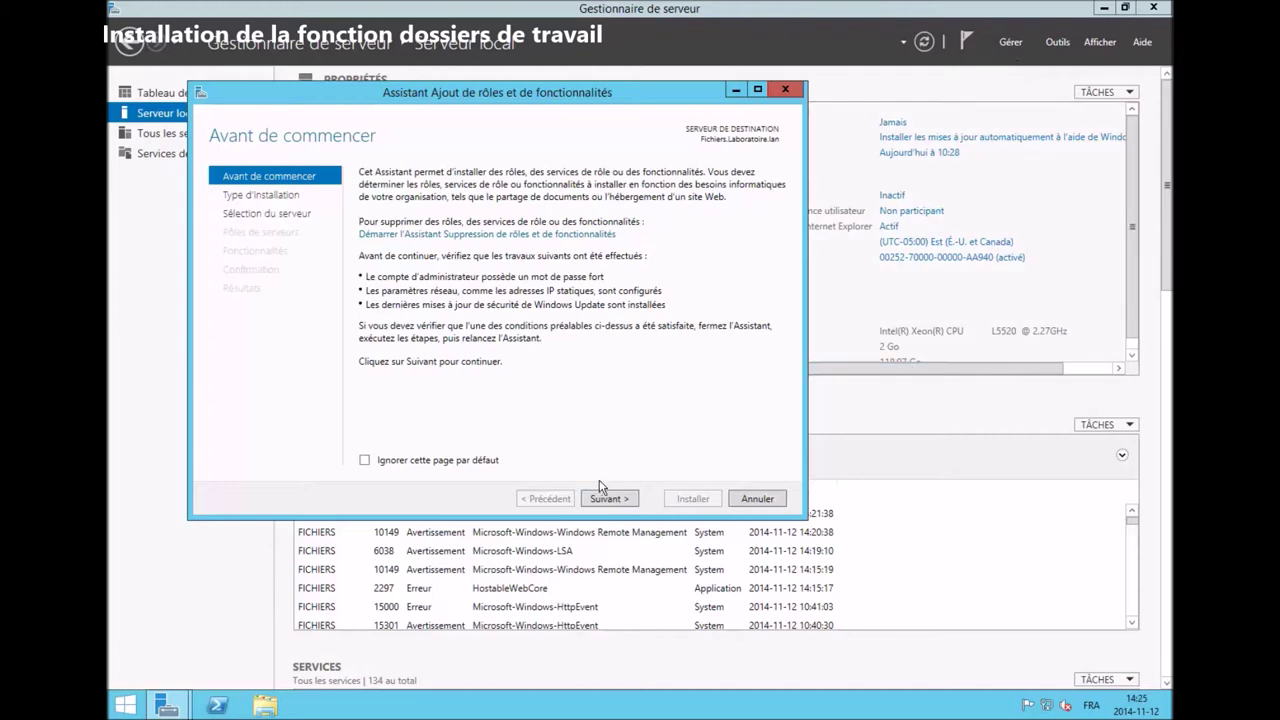
- Choose a role- or feature-based installation with Fichiers.Laboratoire.lan as the destination server
{"action": "left_click", "coordinate": [609, 498]}
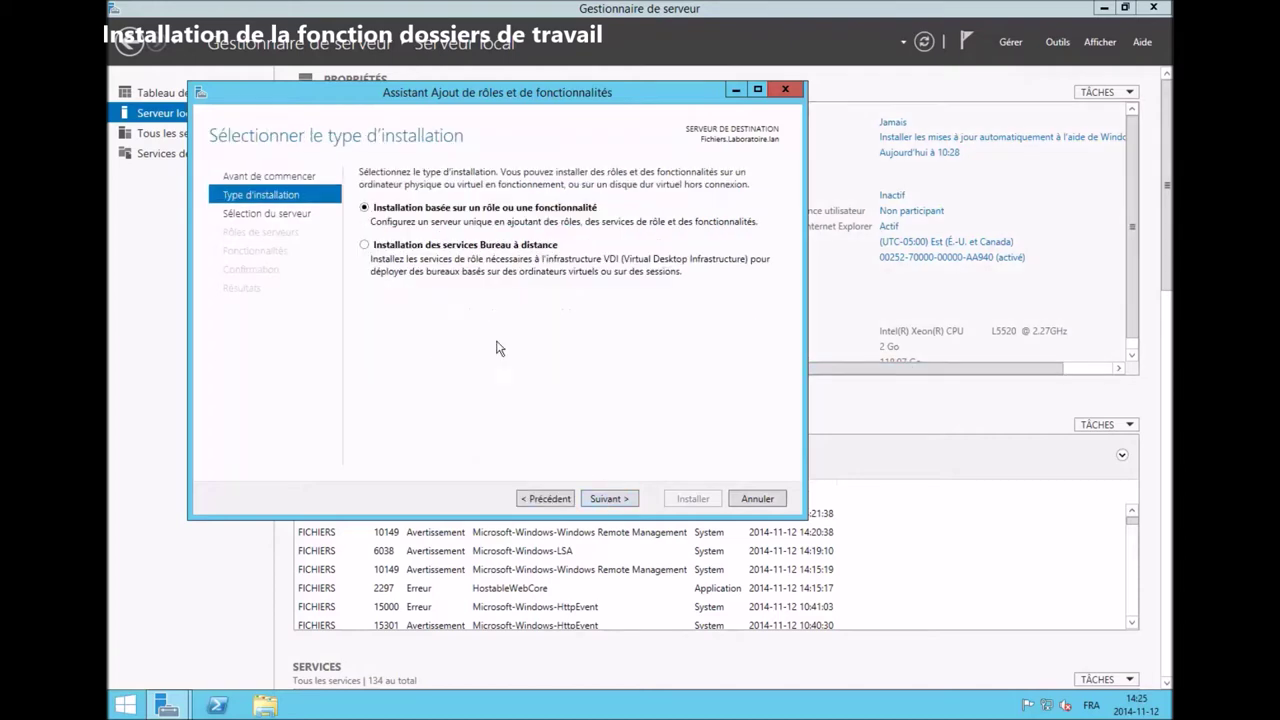
{"action": "left_click", "coordinate": [610, 499]}
{"action": "left_click", "coordinate": [617, 500]}
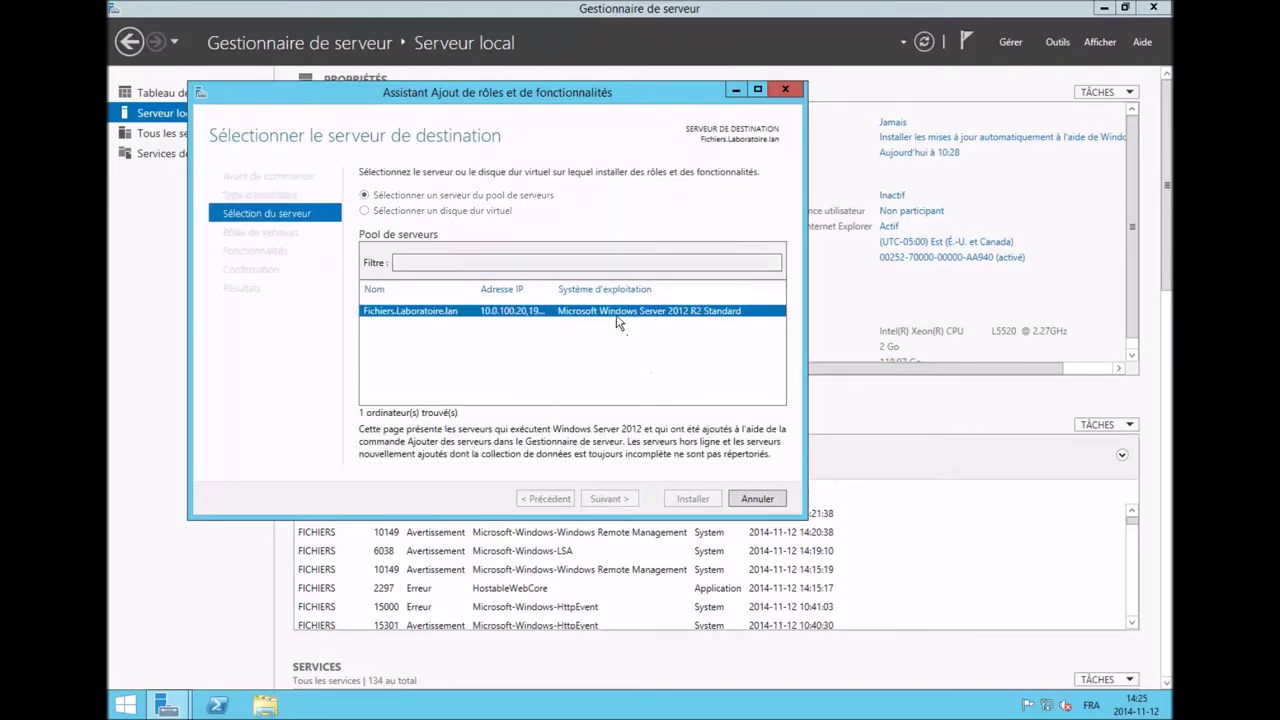
- Select the Dossiers de travail role service under Services de fichiers et de stockage, Services de fichiers et iSCSI
{"action": "scroll", "coordinate": [609, 284], "scroll_direction": "down", "scroll_amount": 2}
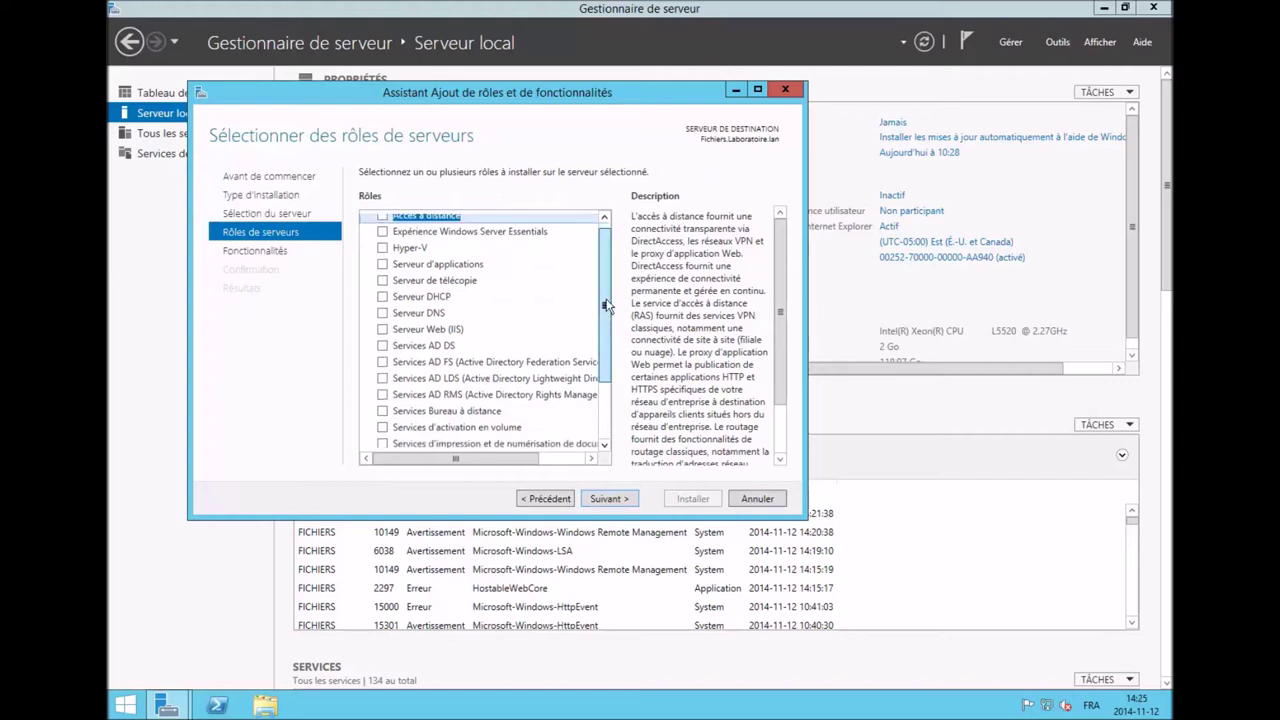
{"action": "left_click", "coordinate": [366, 408]}
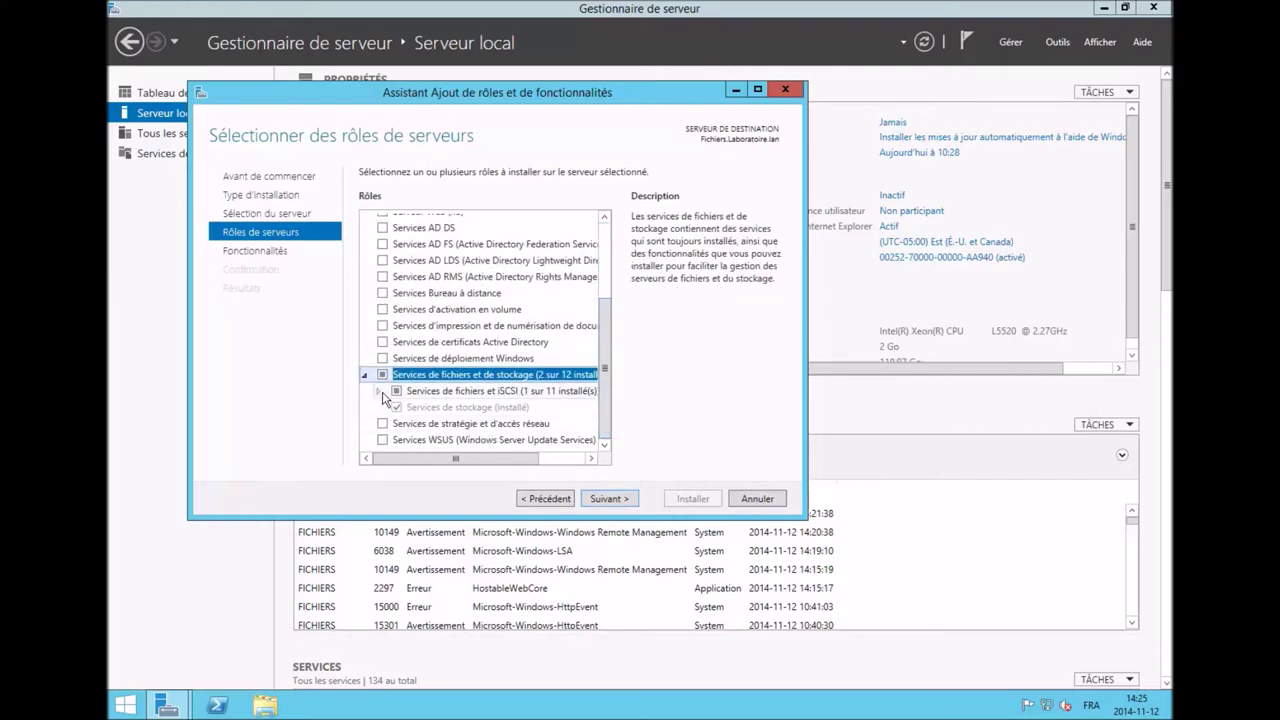
{"action": "left_click", "coordinate": [380, 392]}
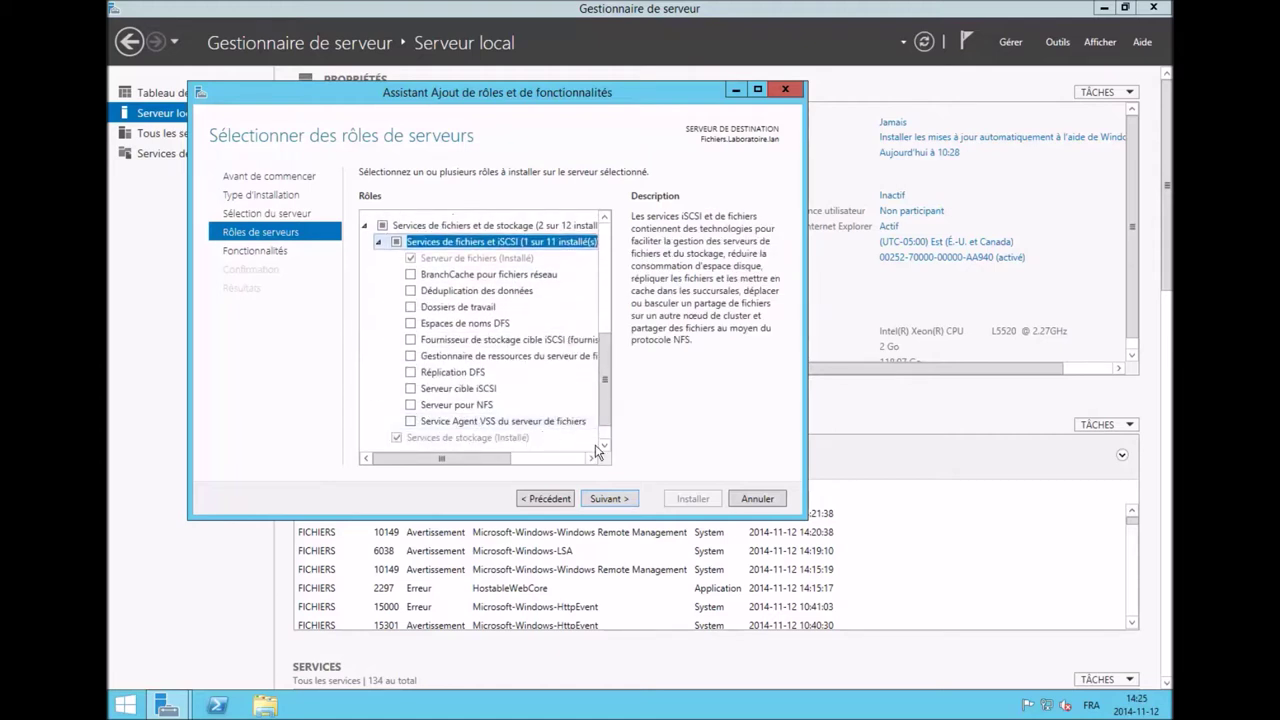
{"action": "left_click", "coordinate": [411, 307]}
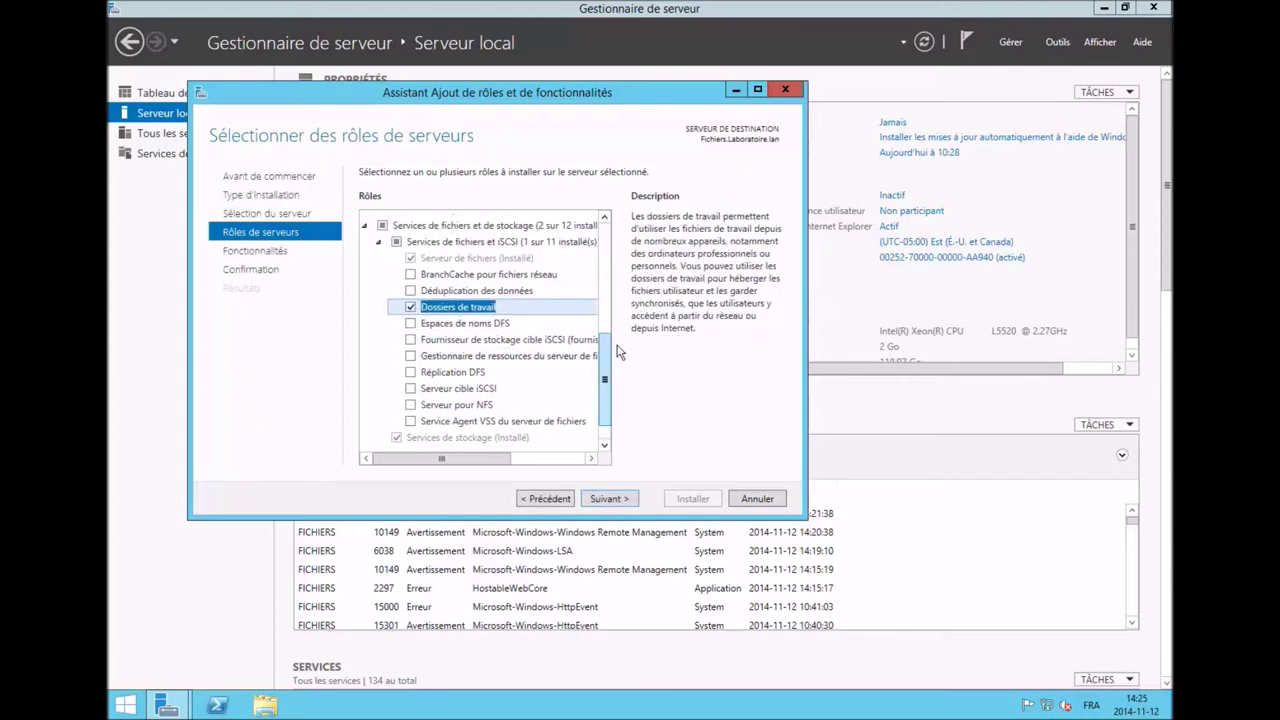
- Add the Serveur Web (IIS) role together with its required management tools
{"action": "scroll", "coordinate": [488, 380], "scroll_direction": "up", "scroll_amount": 5}
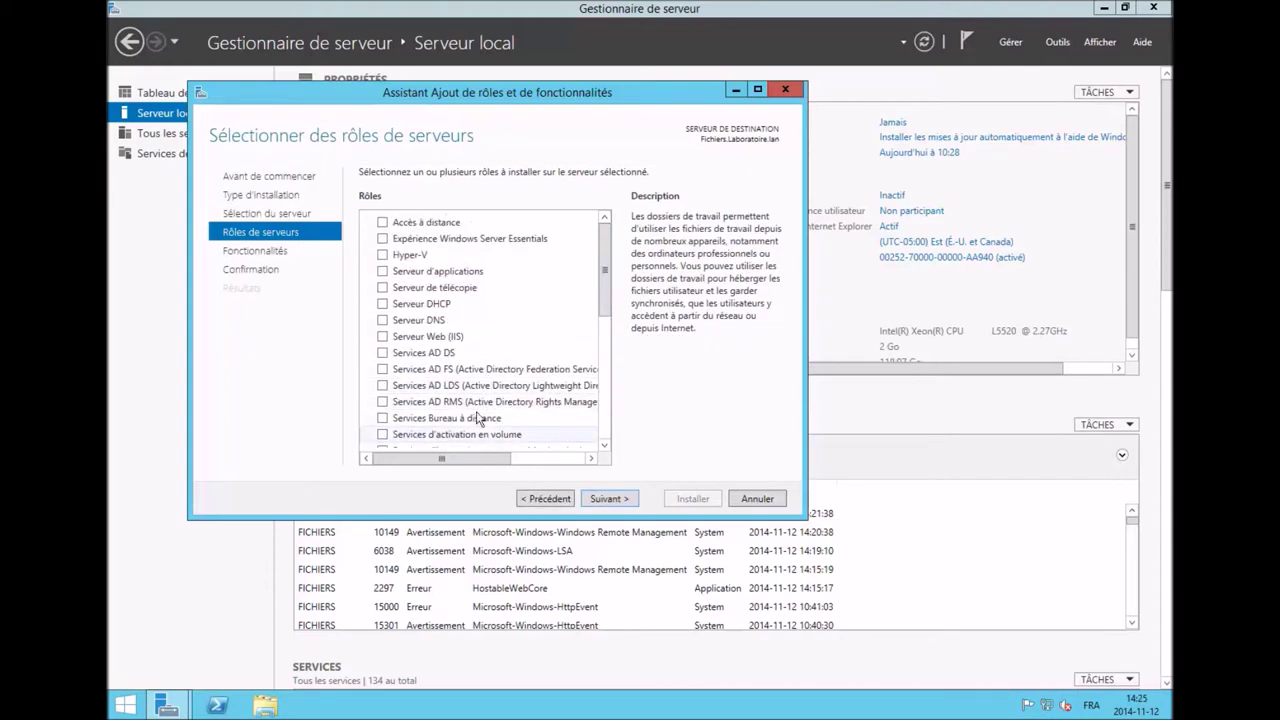
{"action": "left_click", "coordinate": [383, 338]}
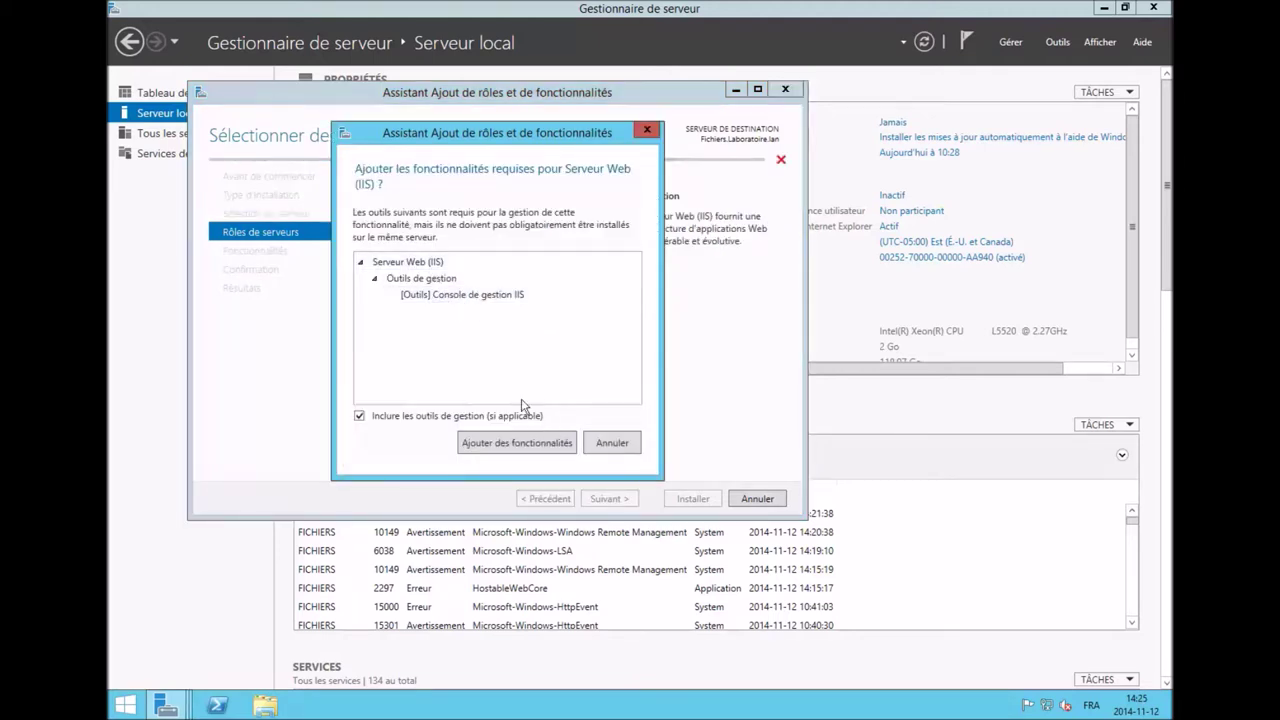
{"action": "left_click", "coordinate": [530, 443]}
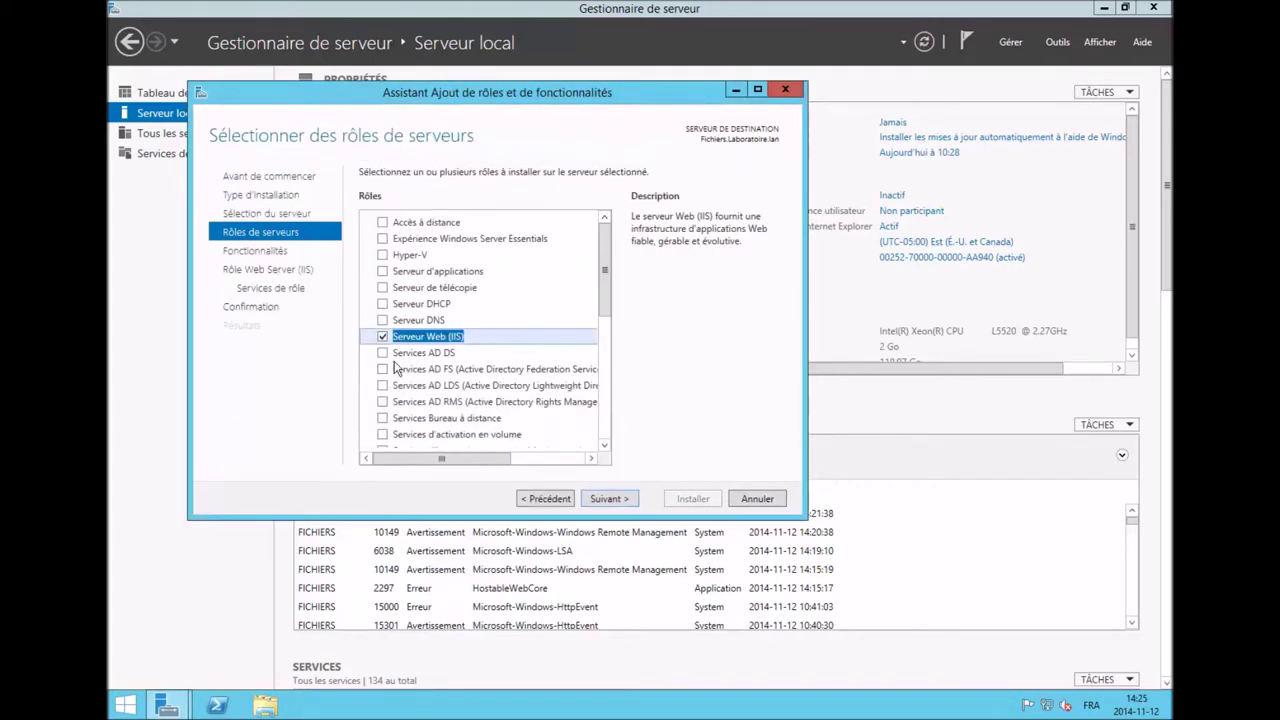
- In the IIS role services, deselect Fonctionnalités HTTP communes, Intégrité et diagnostics, Performance and Sécurité, keeping only Console de gestion IIS
{"action": "left_click", "coordinate": [607, 499]}
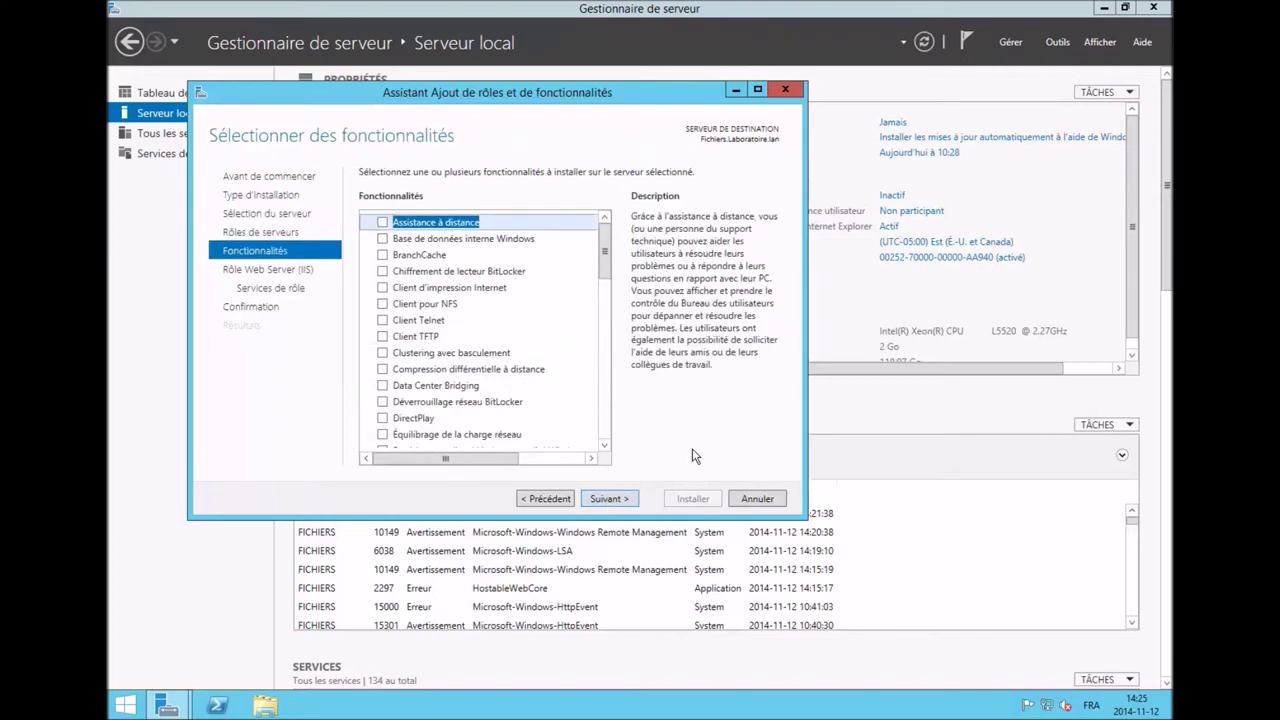
{"action": "left_click", "coordinate": [622, 504]}
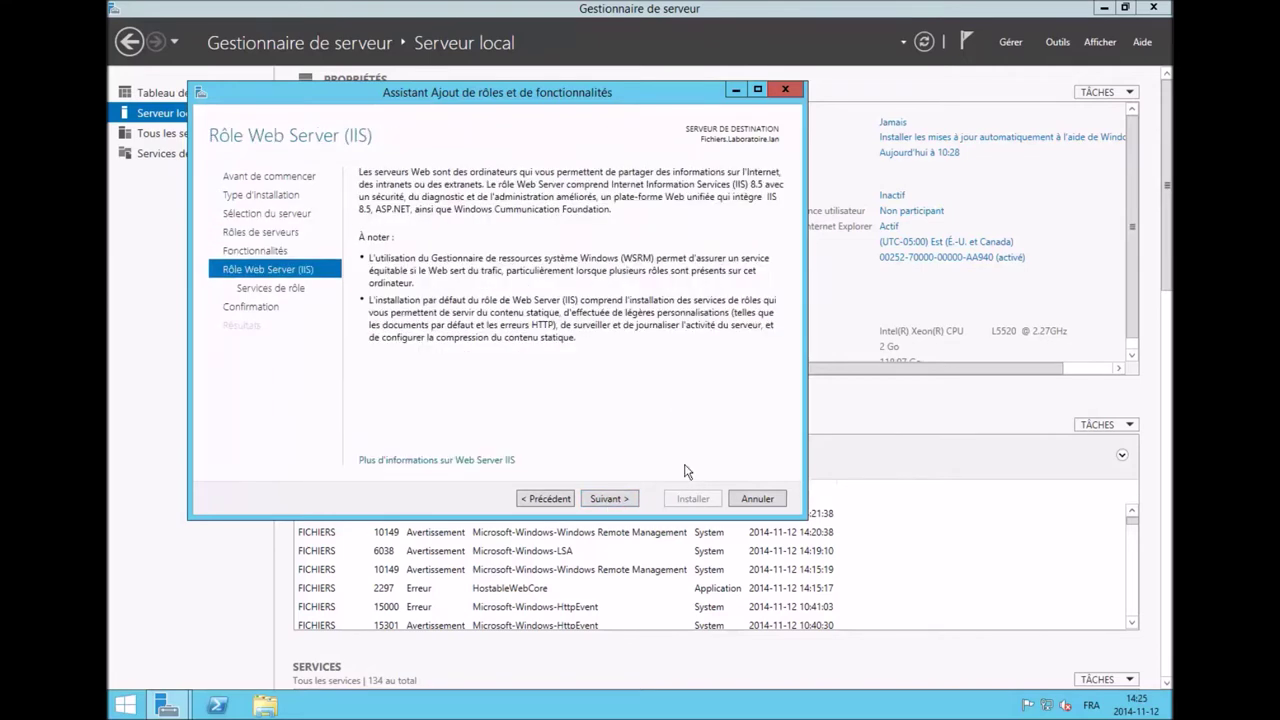
{"action": "left_click", "coordinate": [622, 499]}
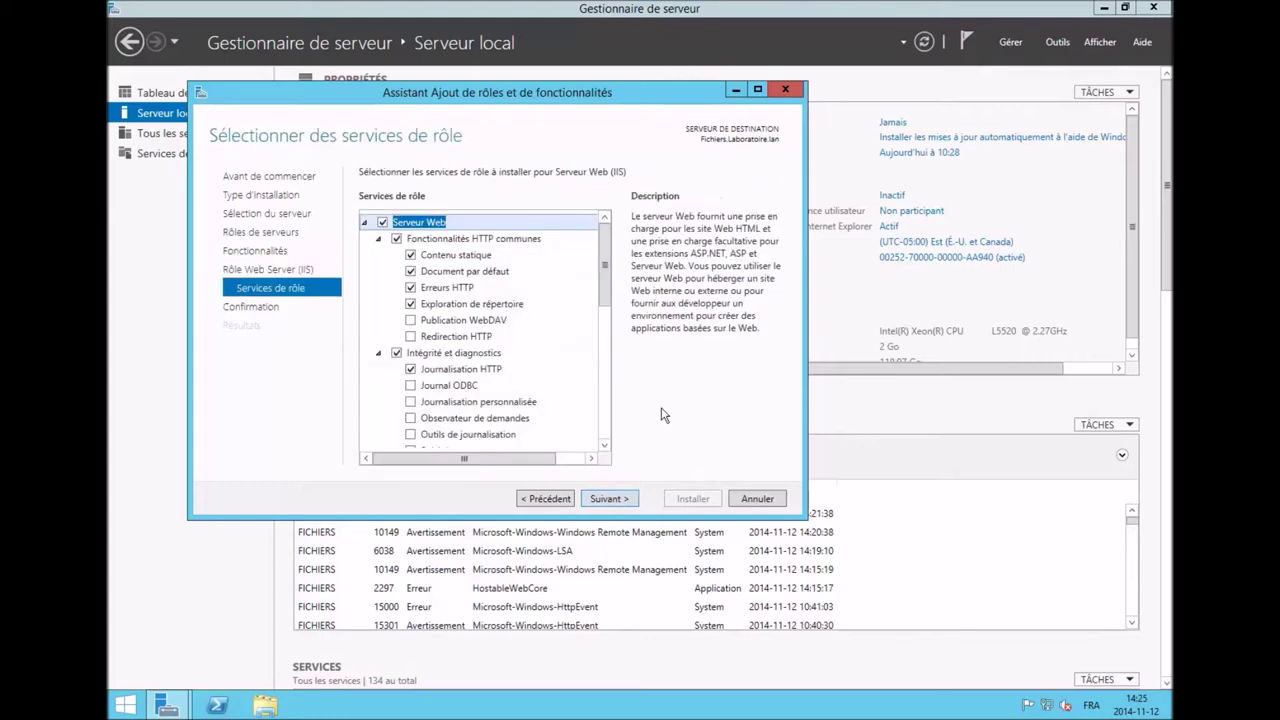
{"action": "left_click", "coordinate": [396, 239]}
{"action": "left_click", "coordinate": [396, 353]}
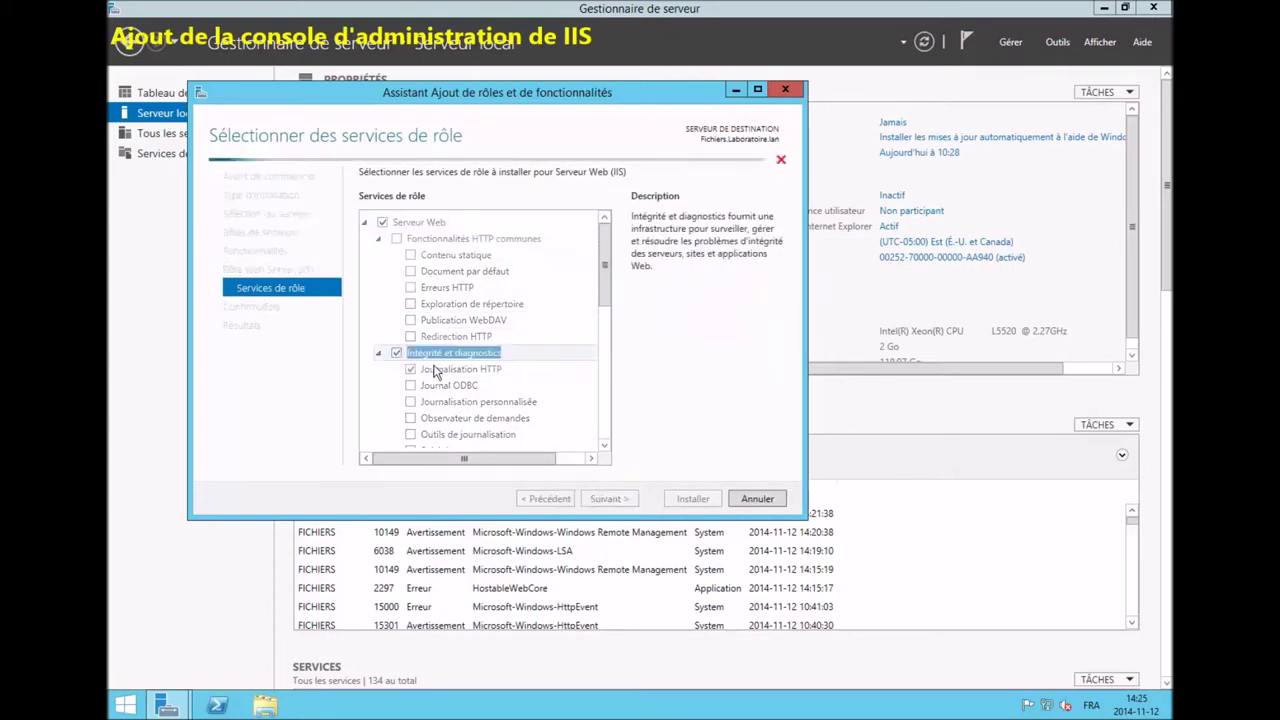
{"action": "scroll", "coordinate": [402, 368], "scroll_direction": "down", "scroll_amount": 3}
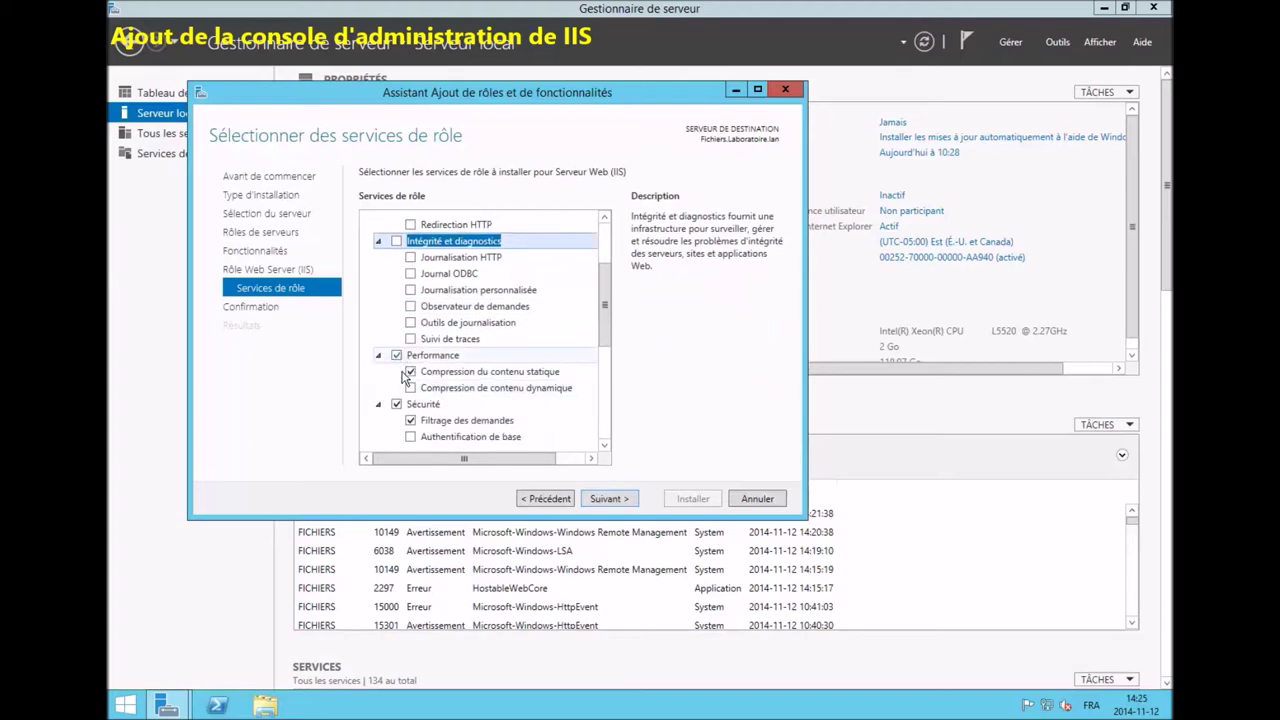
{"action": "left_click", "coordinate": [396, 355]}
{"action": "left_click", "coordinate": [396, 404]}
{"action": "scroll", "coordinate": [482, 401], "scroll_direction": "down", "scroll_amount": 4}
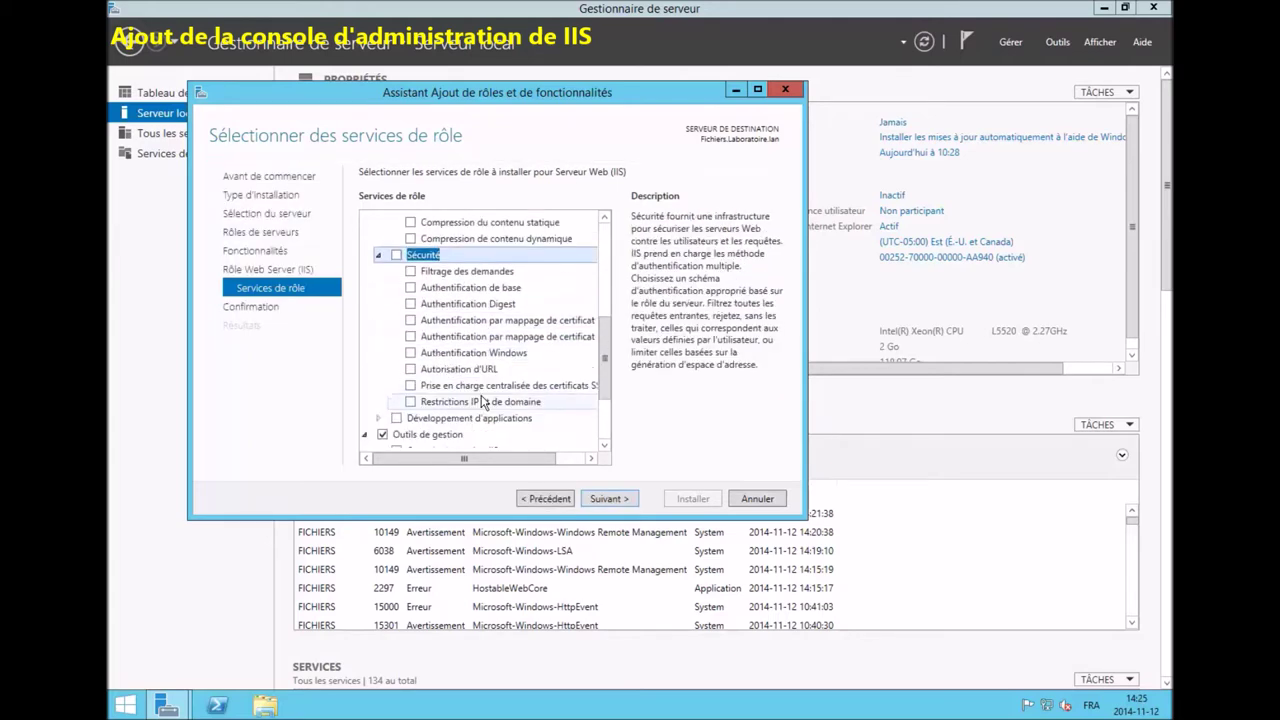
{"action": "scroll", "coordinate": [482, 401], "scroll_direction": "down", "scroll_amount": 3}
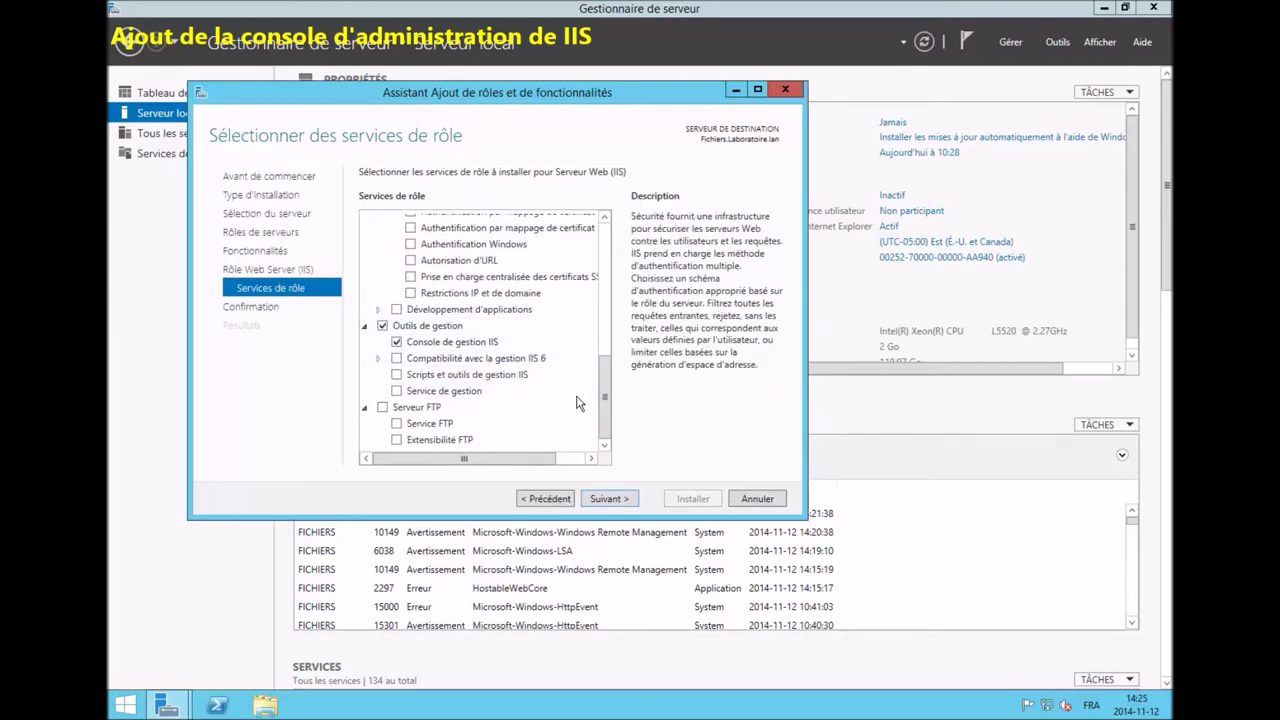
- Install the selected roles and role services, then close the wizard and Gestionnaire de serveur
{"action": "left_click", "coordinate": [625, 502]}
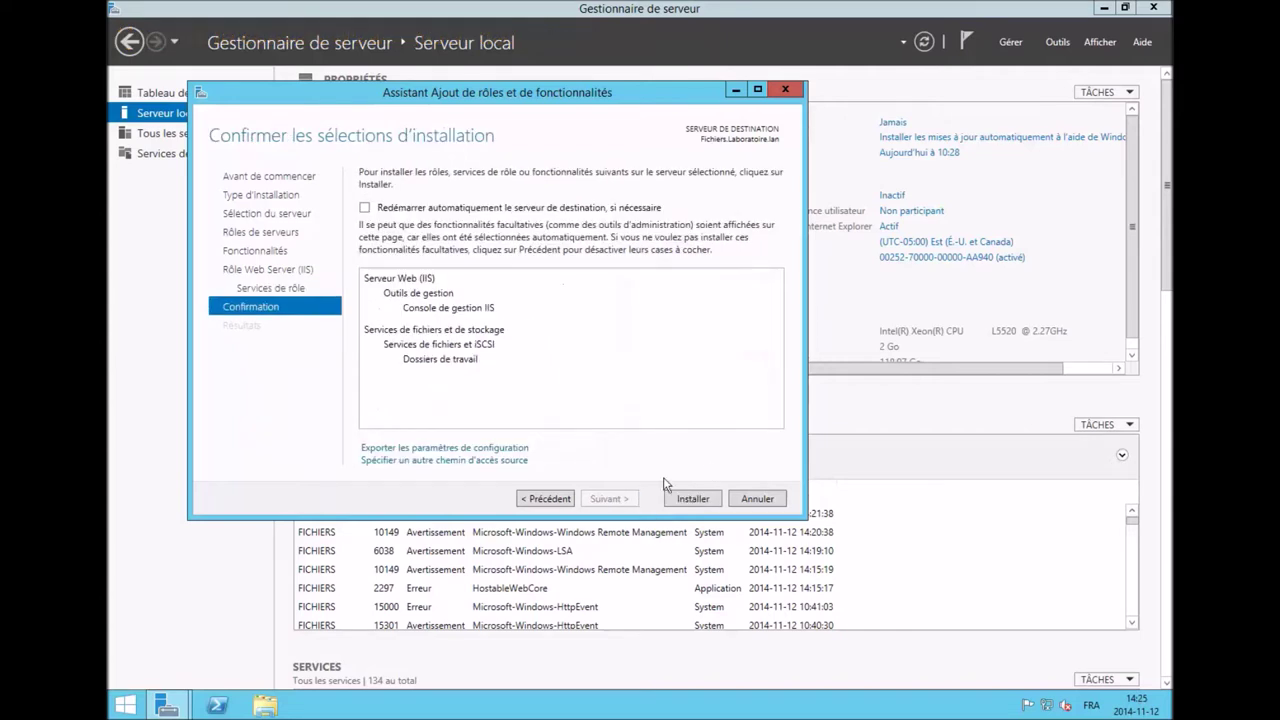
{"action": "left_click", "coordinate": [690, 500]}
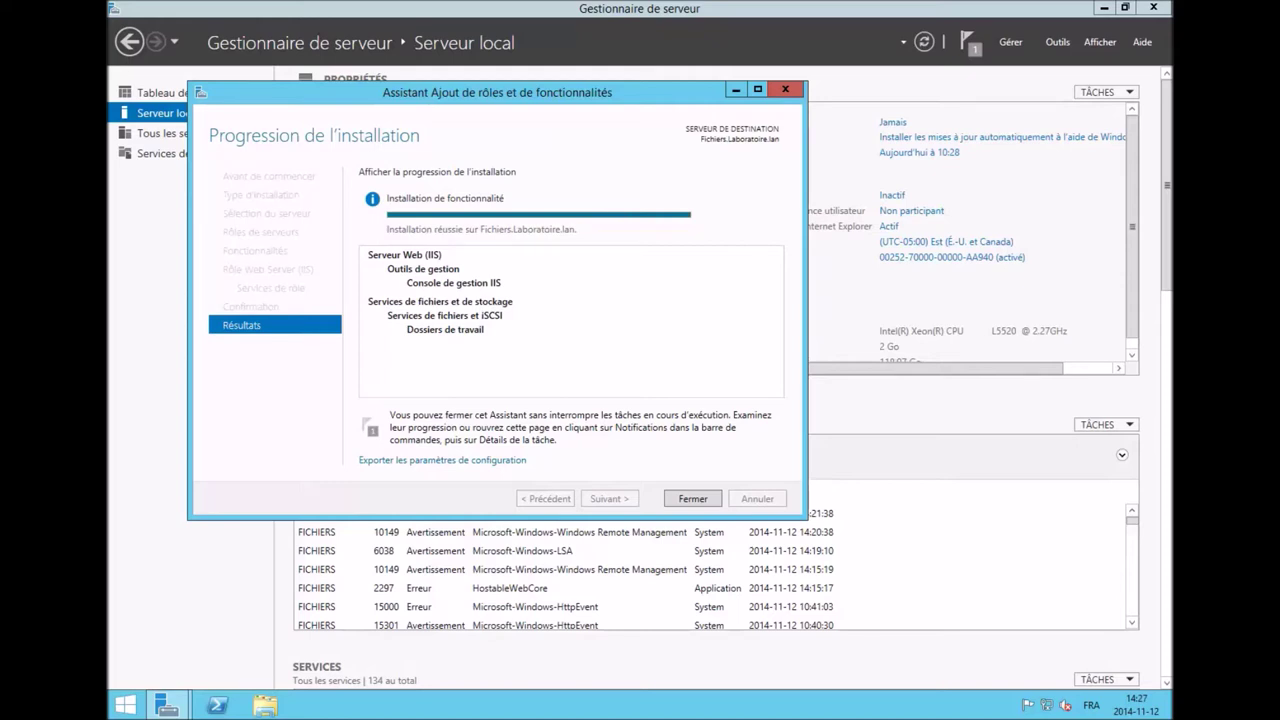
{"action": "left_click", "coordinate": [690, 502]}
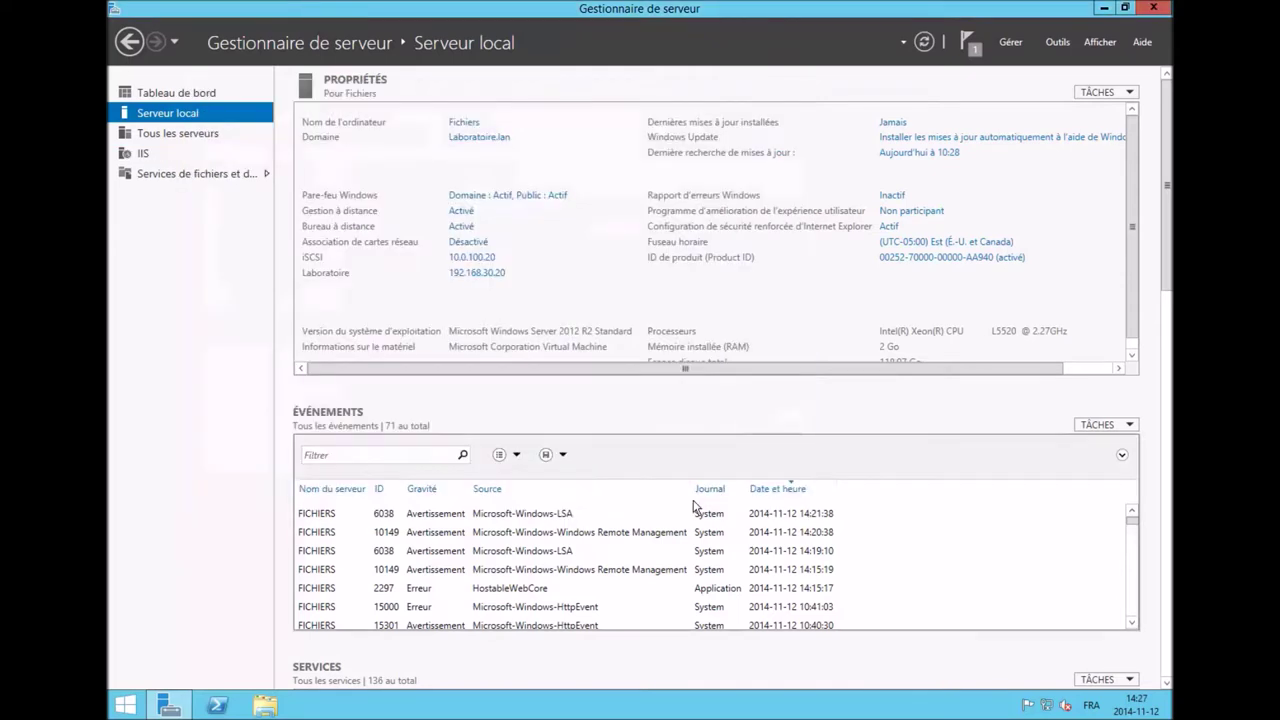
{"action": "left_click", "coordinate": [1153, 7]}
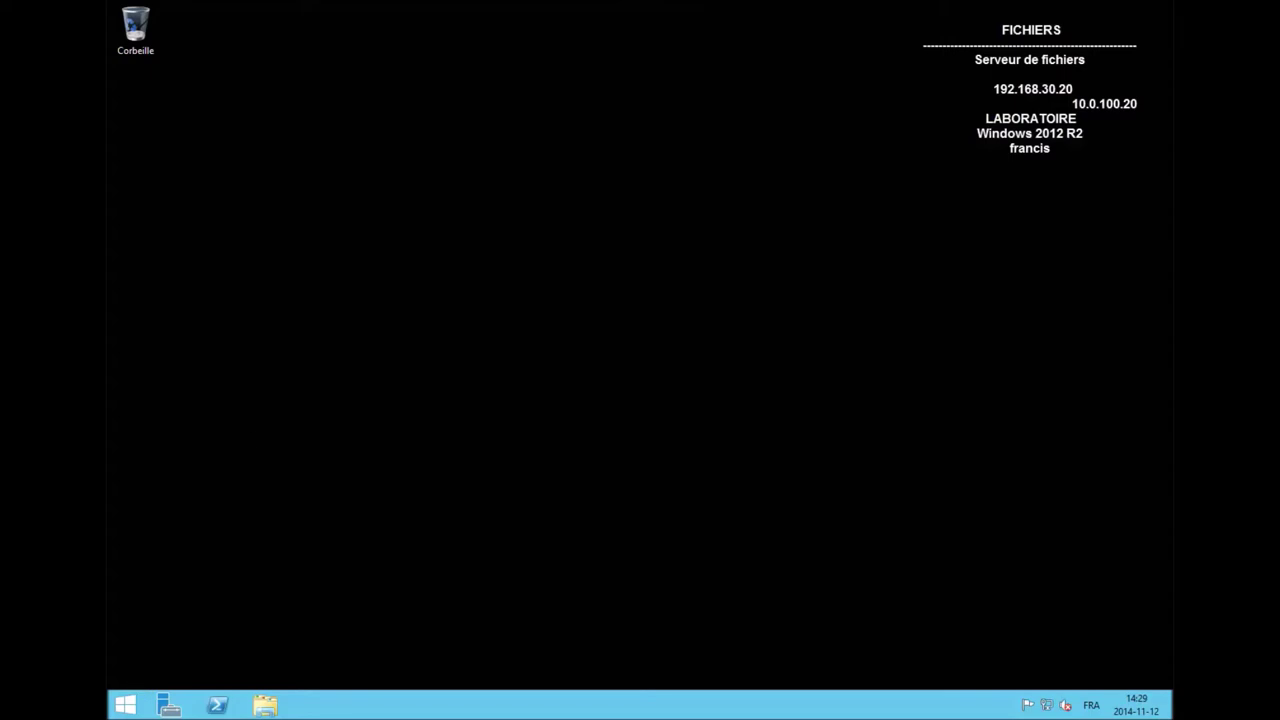
- Reopen Gestionnaire de serveur on the local server and launch Gestionnaire des services Internet (IIS)
{"action": "left_click", "coordinate": [168, 706]}
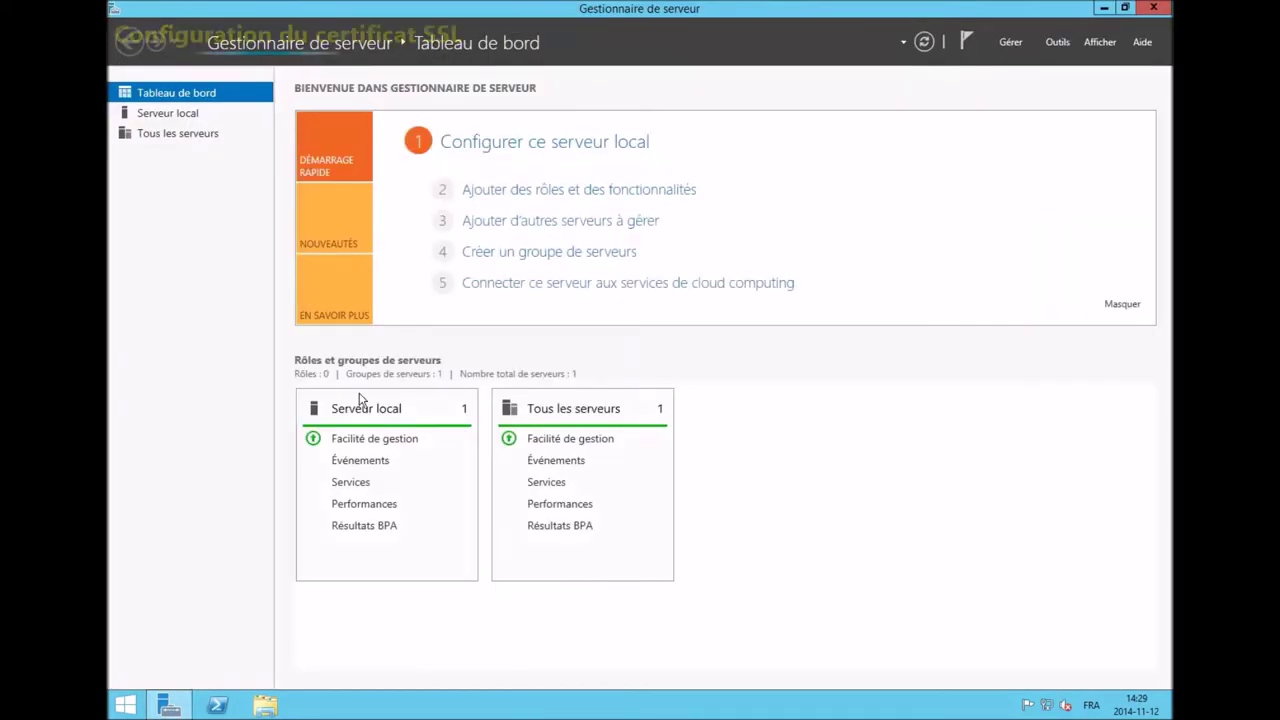
{"action": "left_click", "coordinate": [186, 124]}
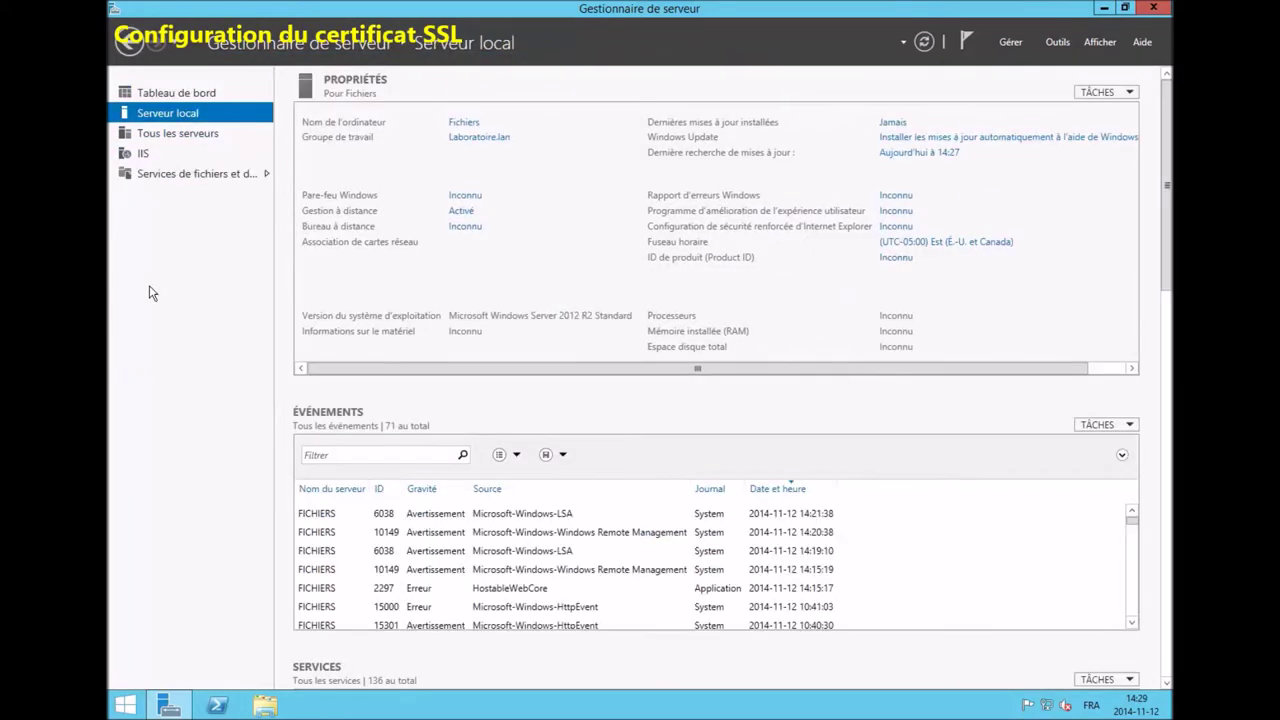
{"action": "left_click", "coordinate": [1058, 42]}
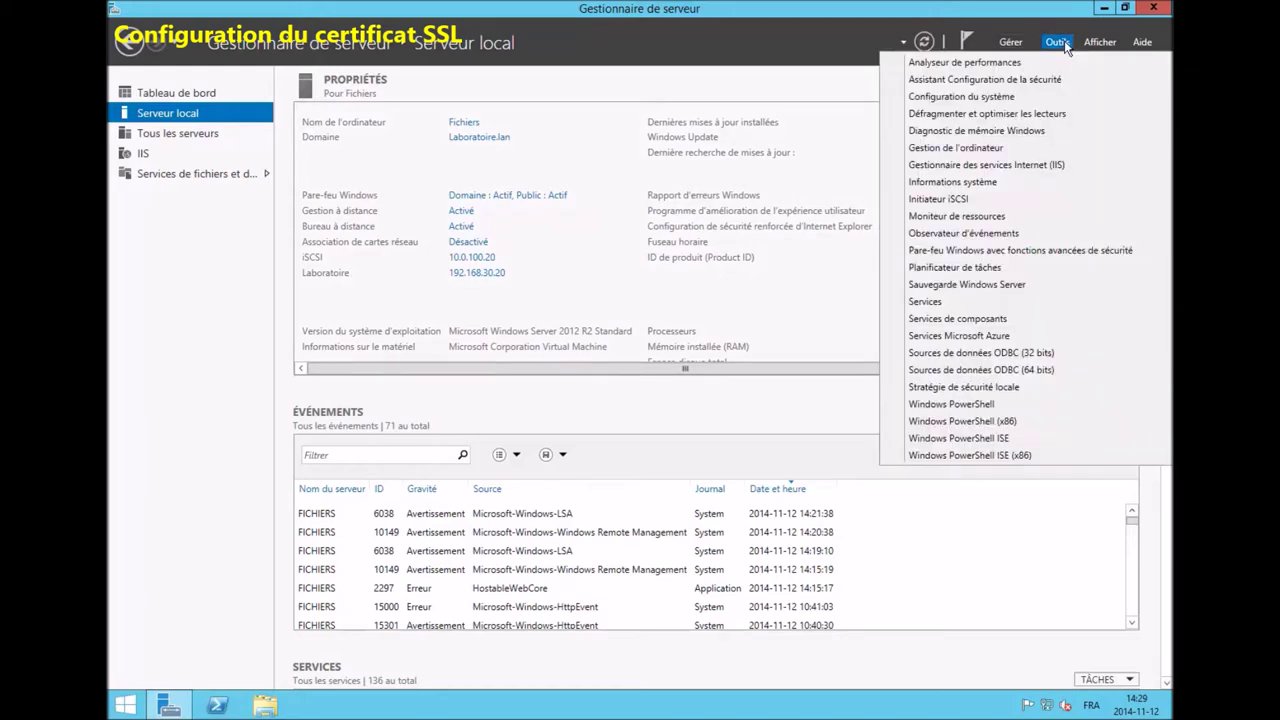
{"action": "left_click", "coordinate": [1008, 170]}
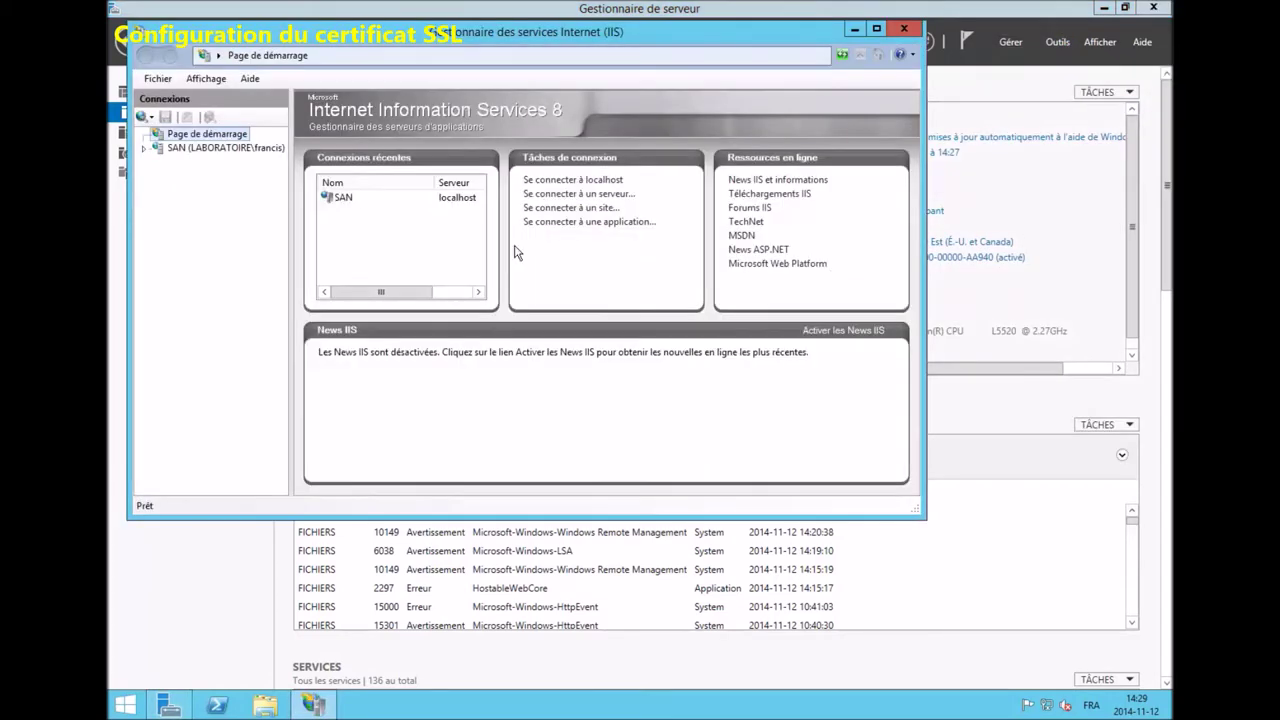
- Open Certificats de serveur for the SAN server, dismissing the Microsoft Web Platform offer
{"action": "left_click", "coordinate": [185, 148]}
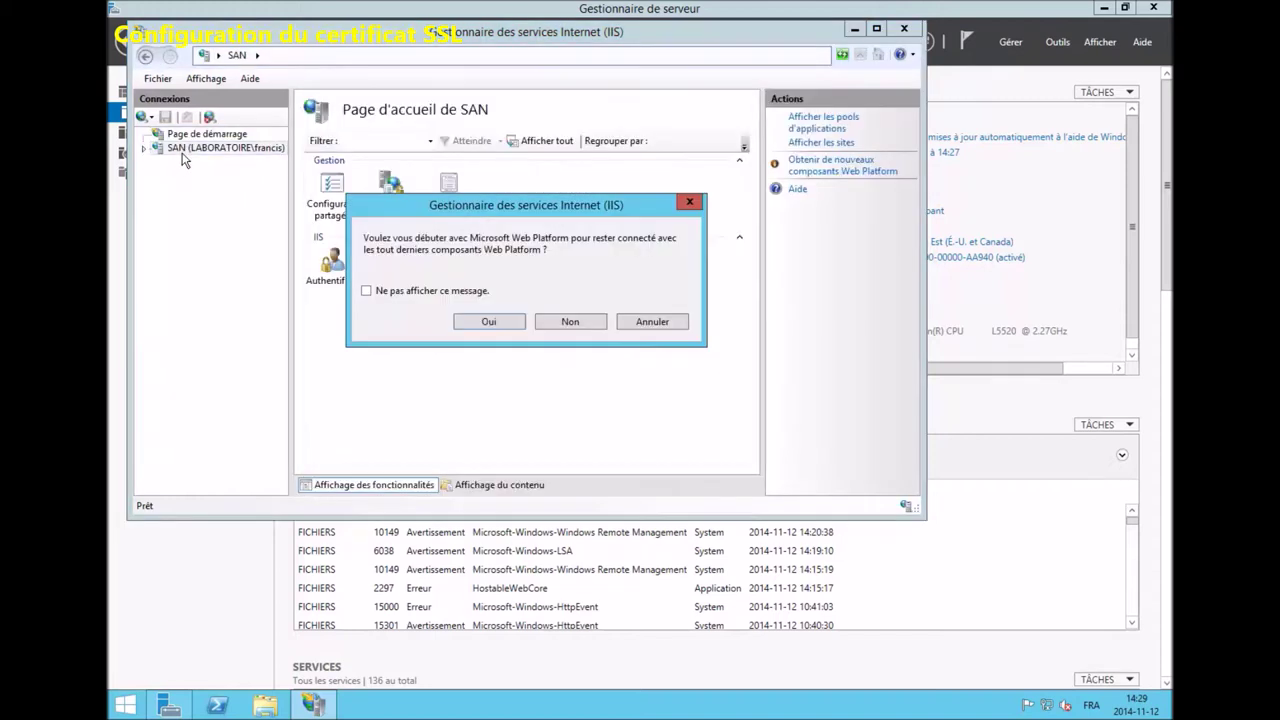
{"action": "left_click", "coordinate": [662, 322]}
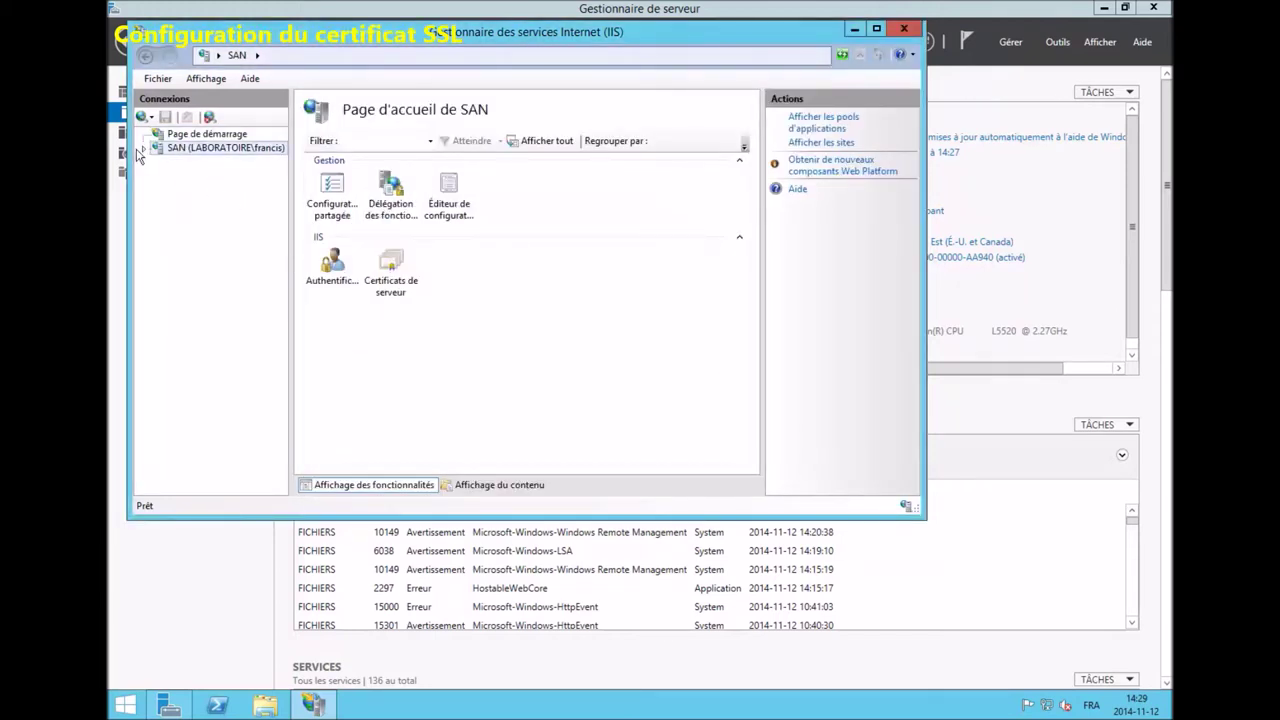
{"action": "left_click", "coordinate": [144, 148]}
{"action": "double_click", "coordinate": [190, 176]}
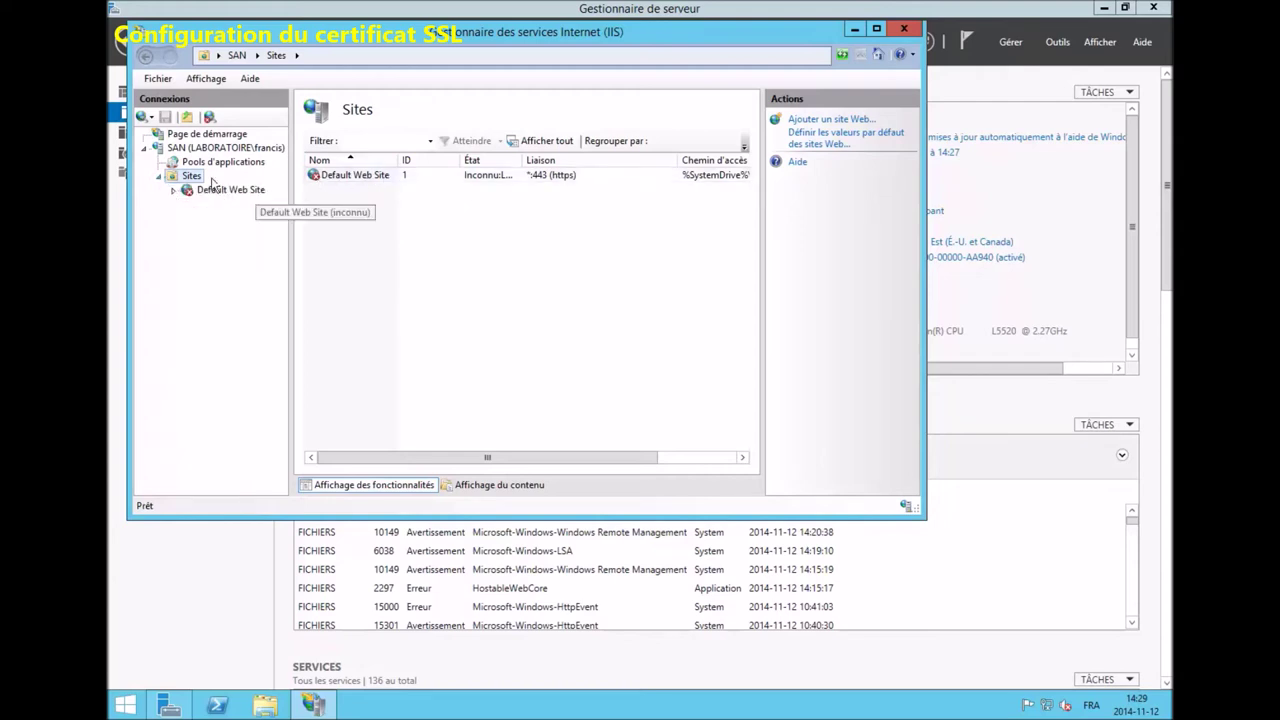
{"action": "left_click", "coordinate": [238, 149]}
{"action": "right_click", "coordinate": [238, 150]}
{"action": "left_click", "coordinate": [503, 329]}
{"action": "left_click", "coordinate": [403, 281]}
{"action": "double_click", "coordinate": [400, 279]}
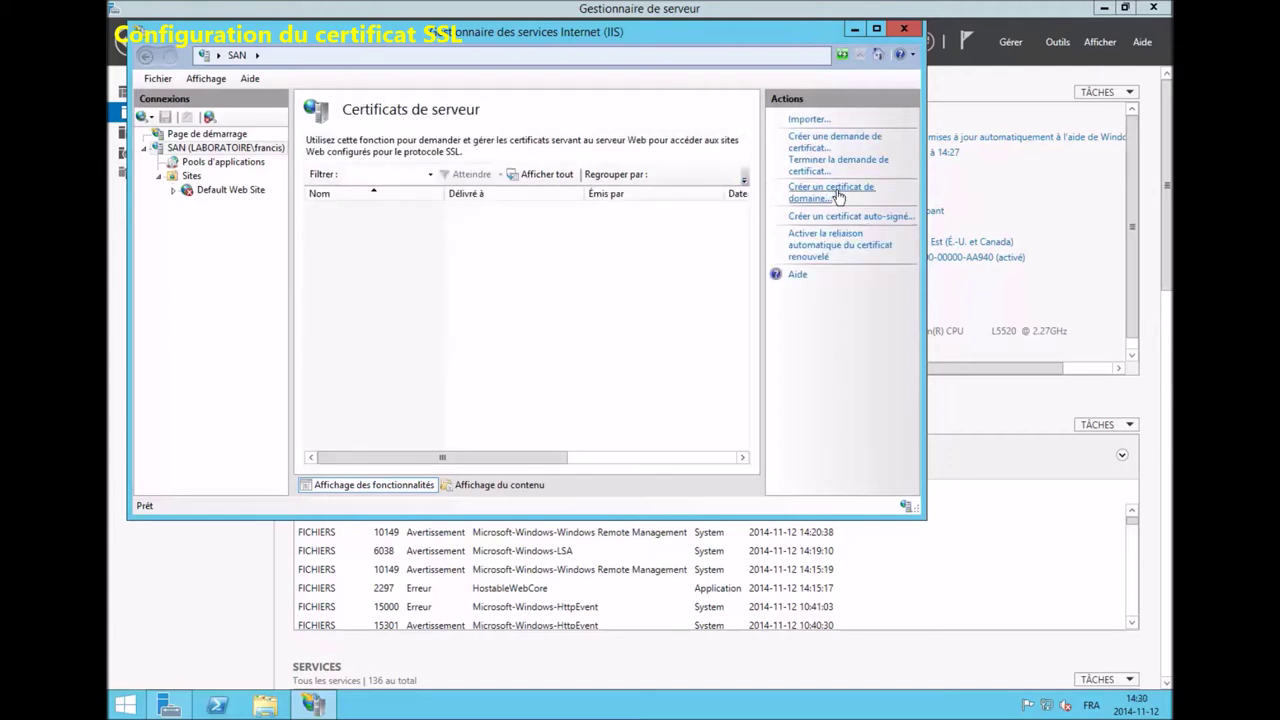
- Start creating a domain certificate with the common name fichier, and move the certificate dialog lower on the desktop
{"action": "left_click", "coordinate": [818, 200]}
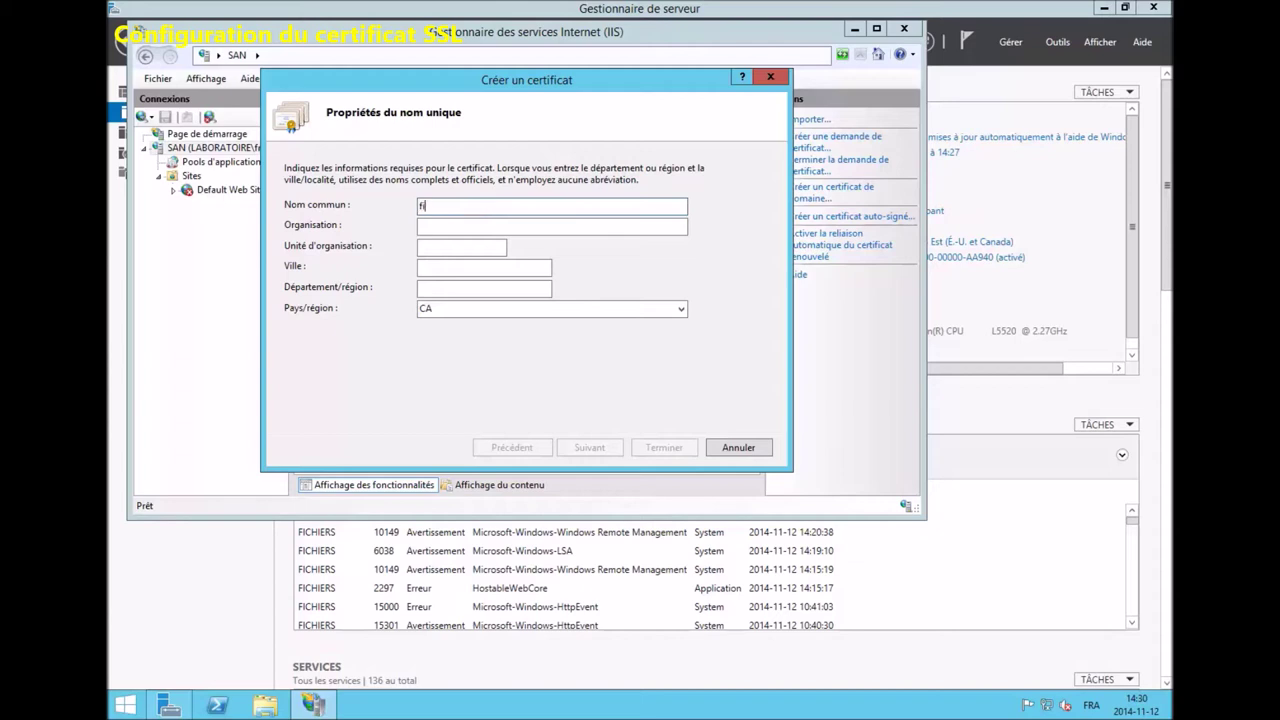
{"action": "type", "text": "fichier"}
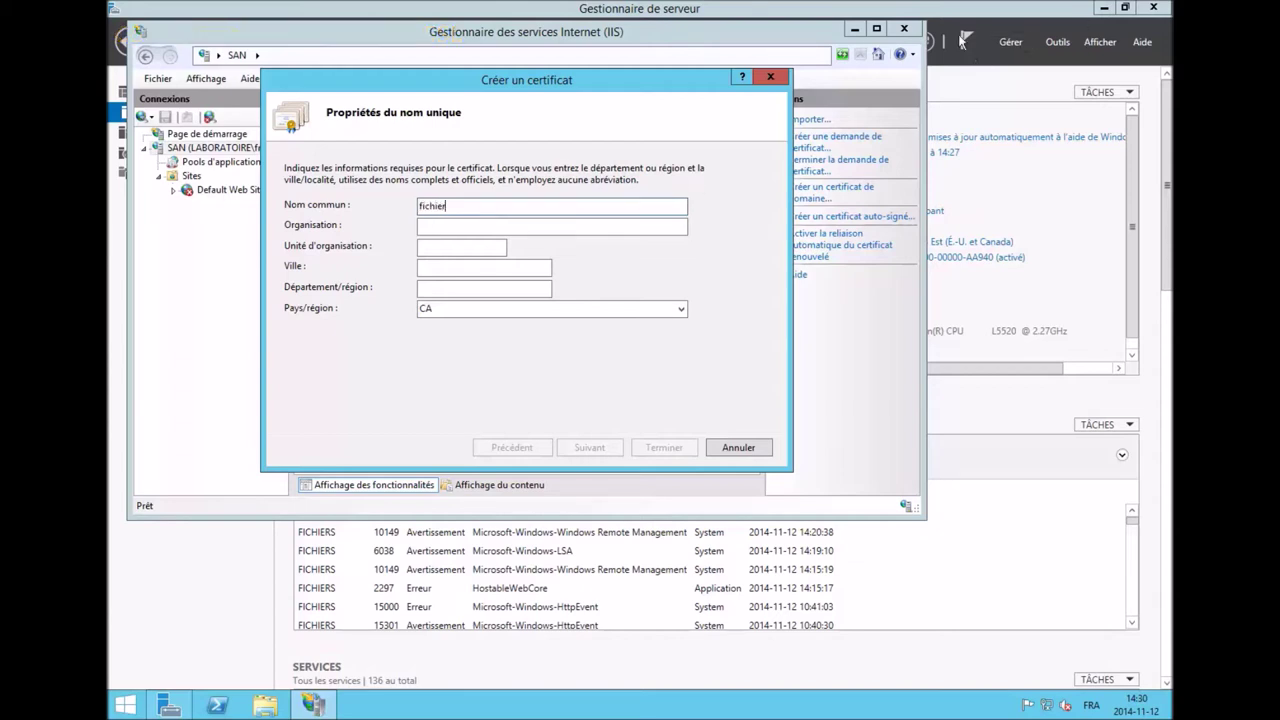
{"action": "left_click_drag", "start_coordinate": [680, 84], "coordinate": [701, 299]}
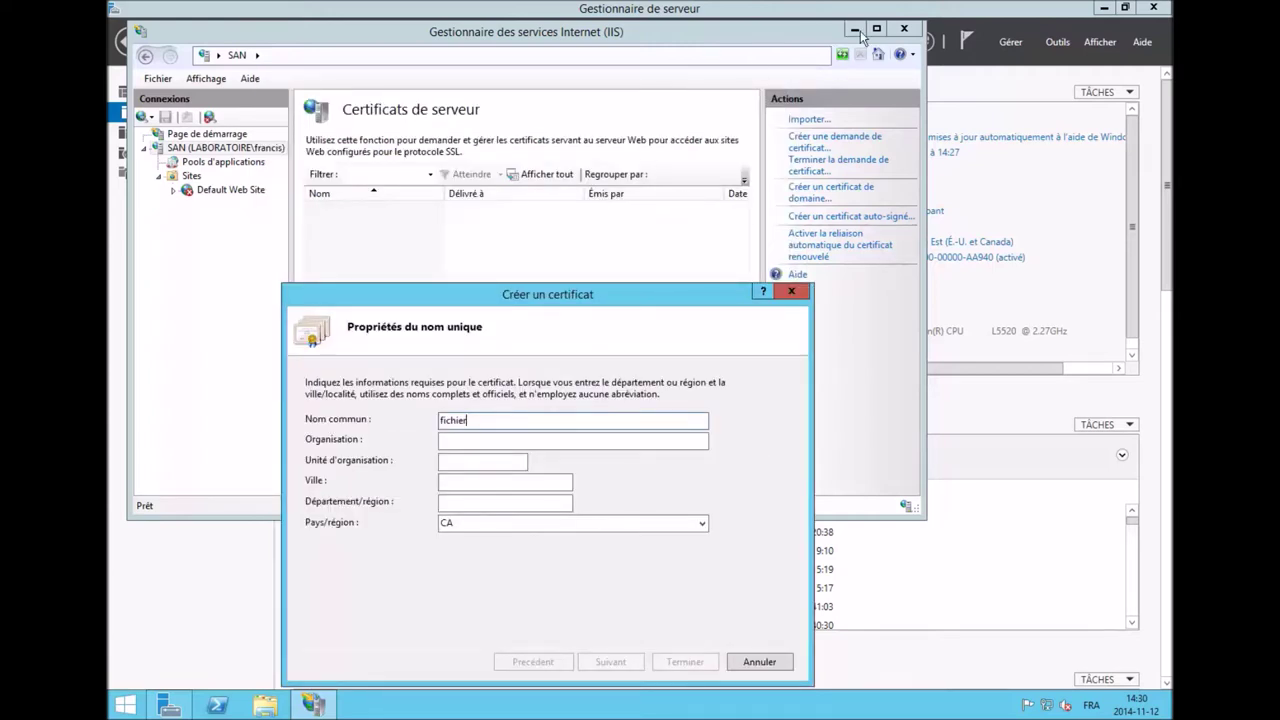
- Open Invite de commandes and run hostname to check the server's name
{"action": "left_click", "coordinate": [125, 706]}
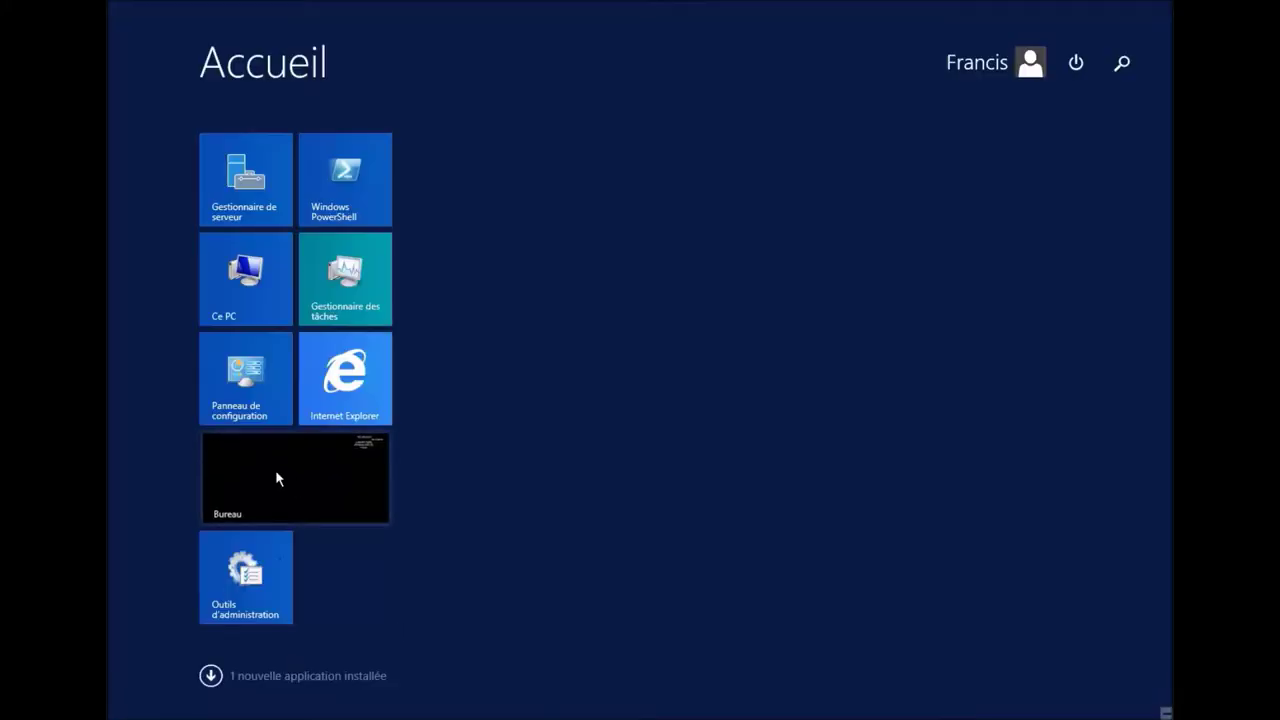
{"action": "left_click", "coordinate": [277, 478]}
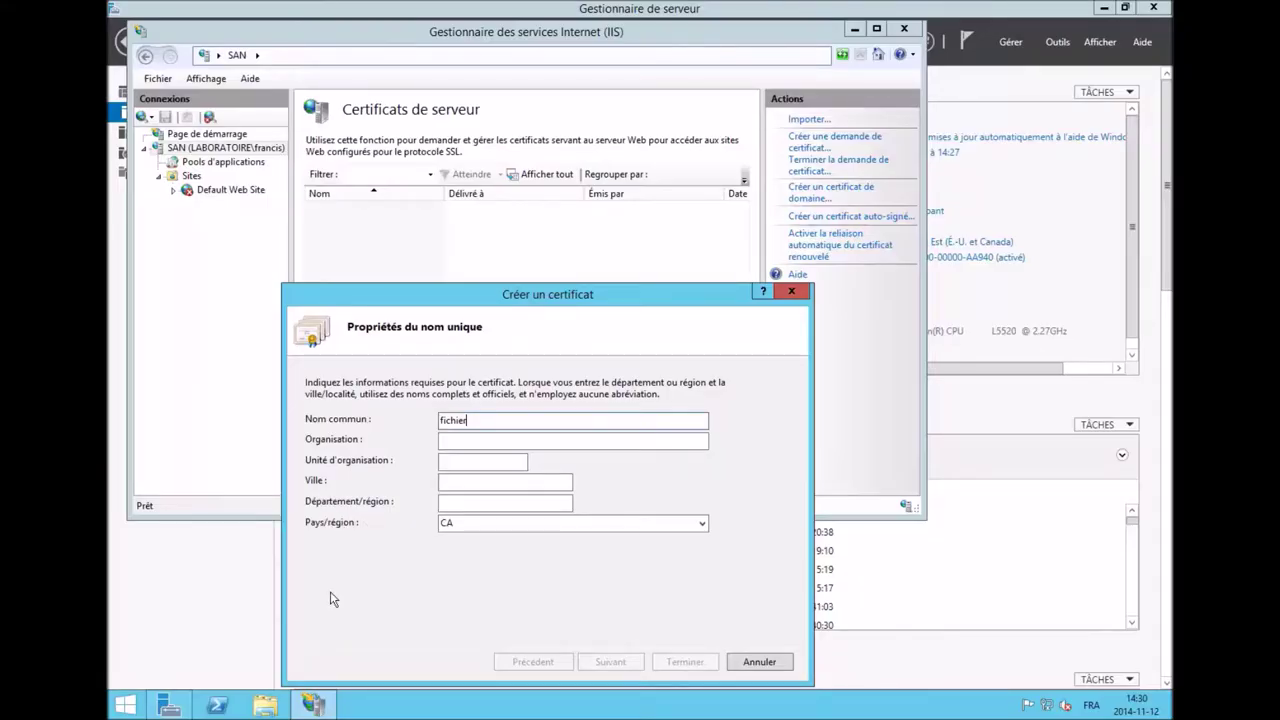
{"action": "right_click", "coordinate": [128, 706]}
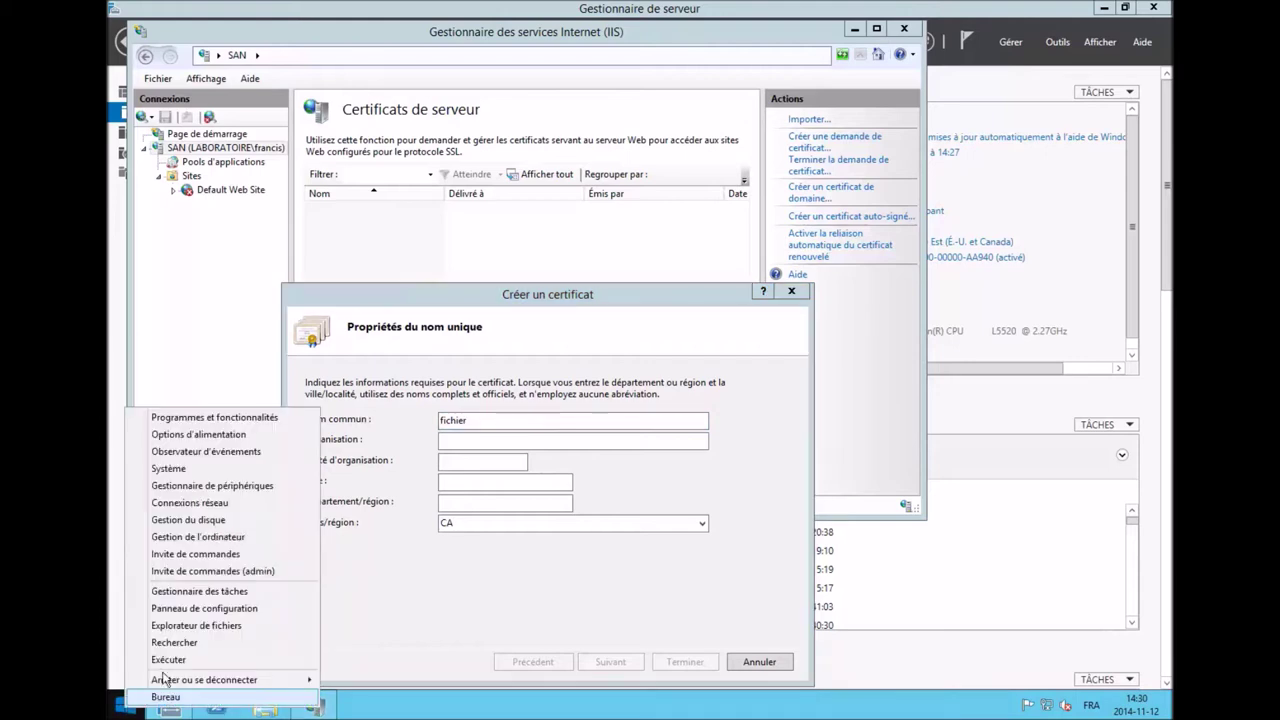
{"action": "left_click", "coordinate": [205, 556]}
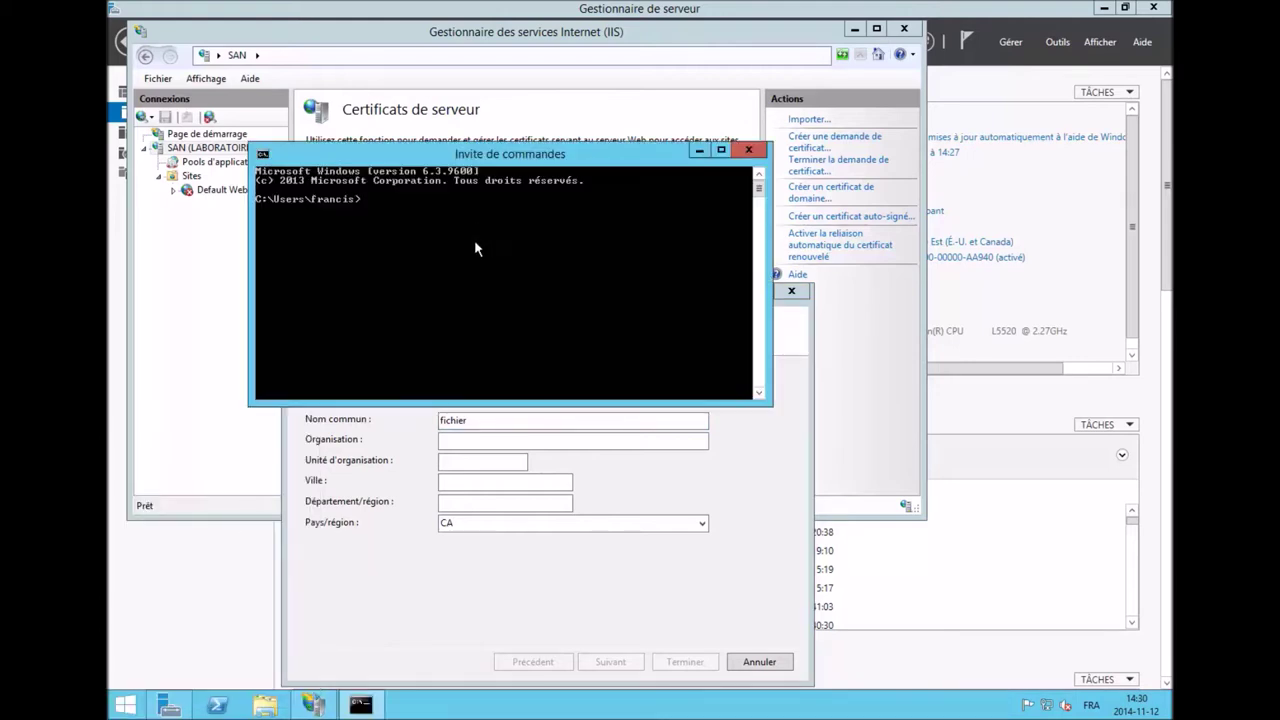
{"action": "type", "text": "hostname"}
{"action": "key", "text": "Return"}
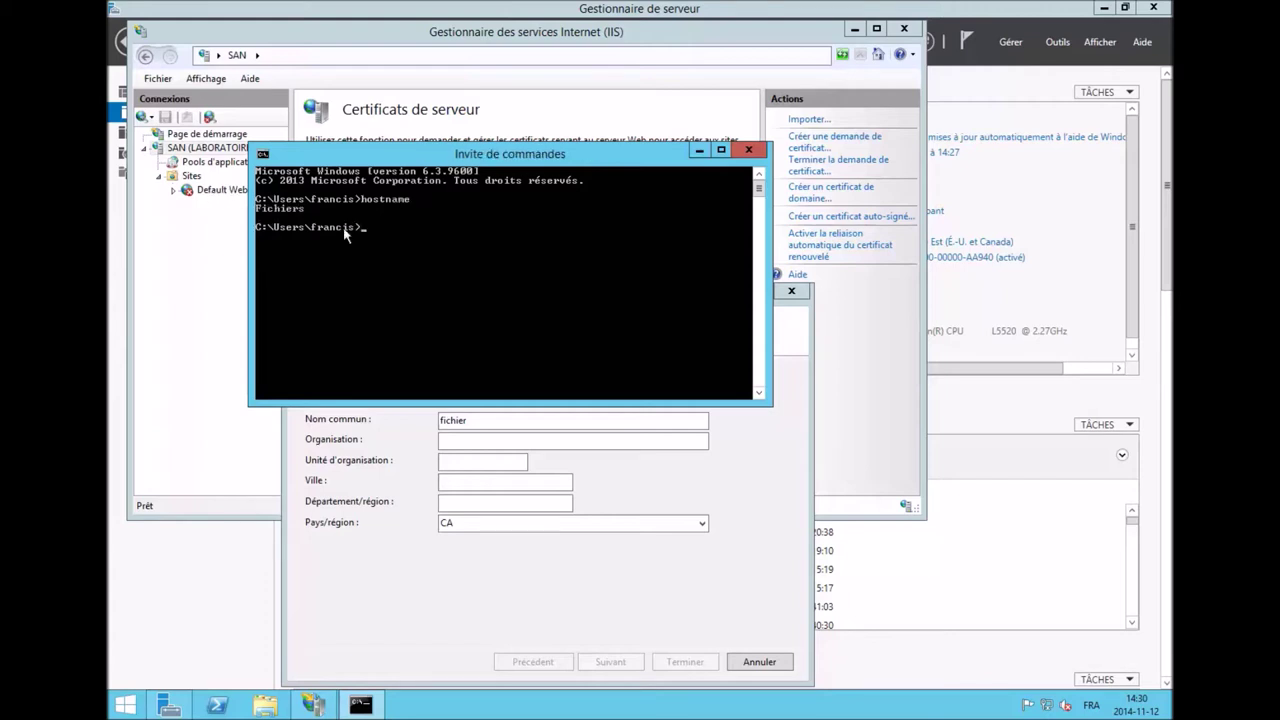
- Complete the certificate's distinguished name with common name fichiers.laboratoire.lan, organisation Laboratoire, unit TI, city Quebec and region QC, and continue
{"action": "left_click", "coordinate": [494, 418]}
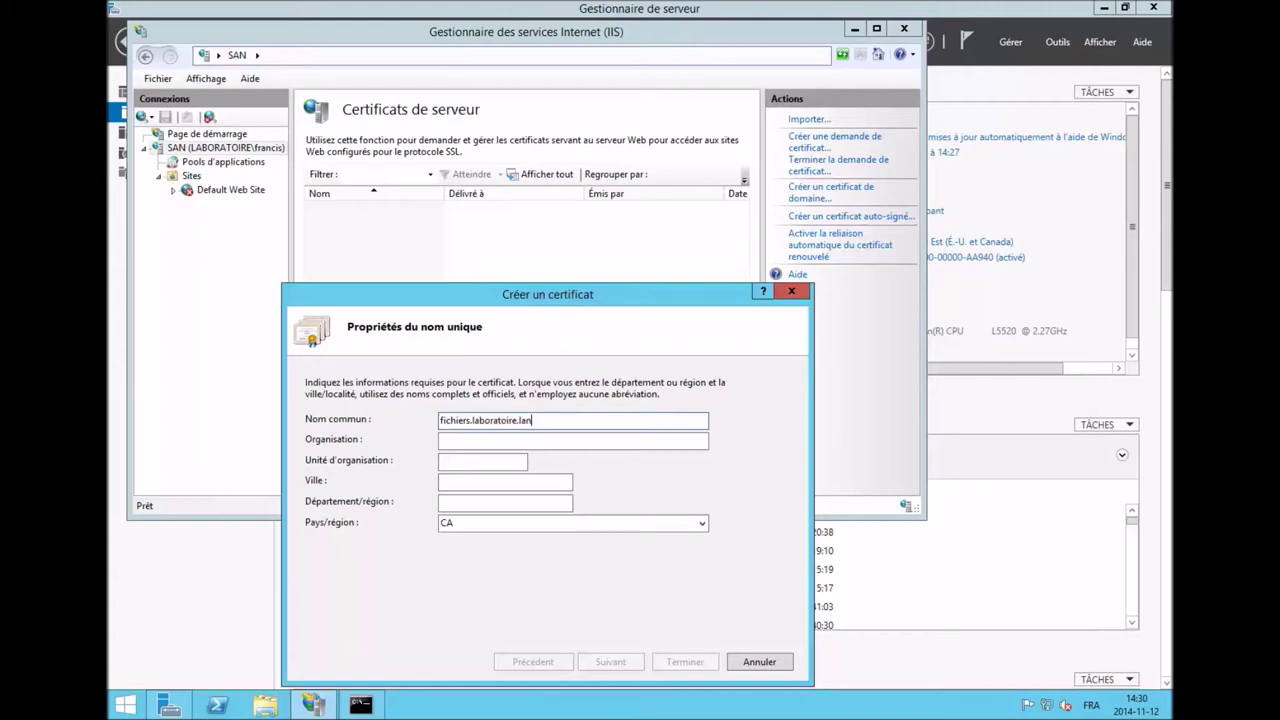
{"action": "left_click", "coordinate": [442, 440]}
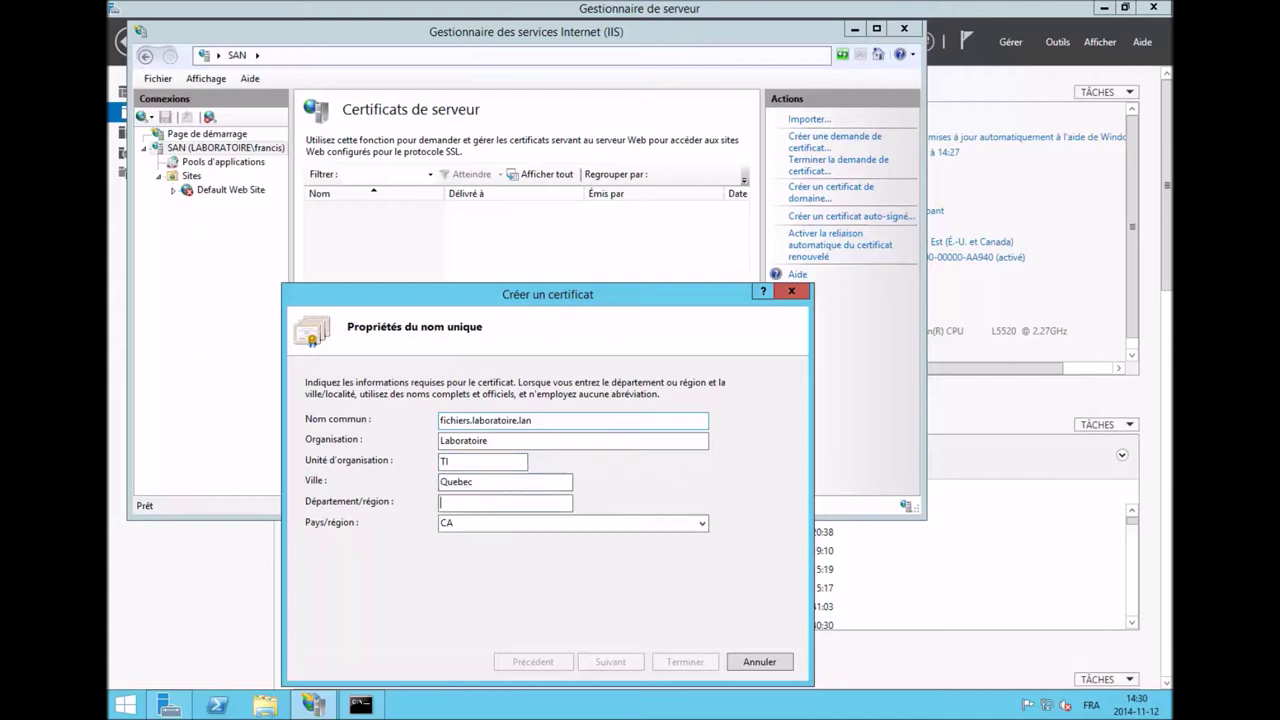
{"action": "type", "text": "QC"}
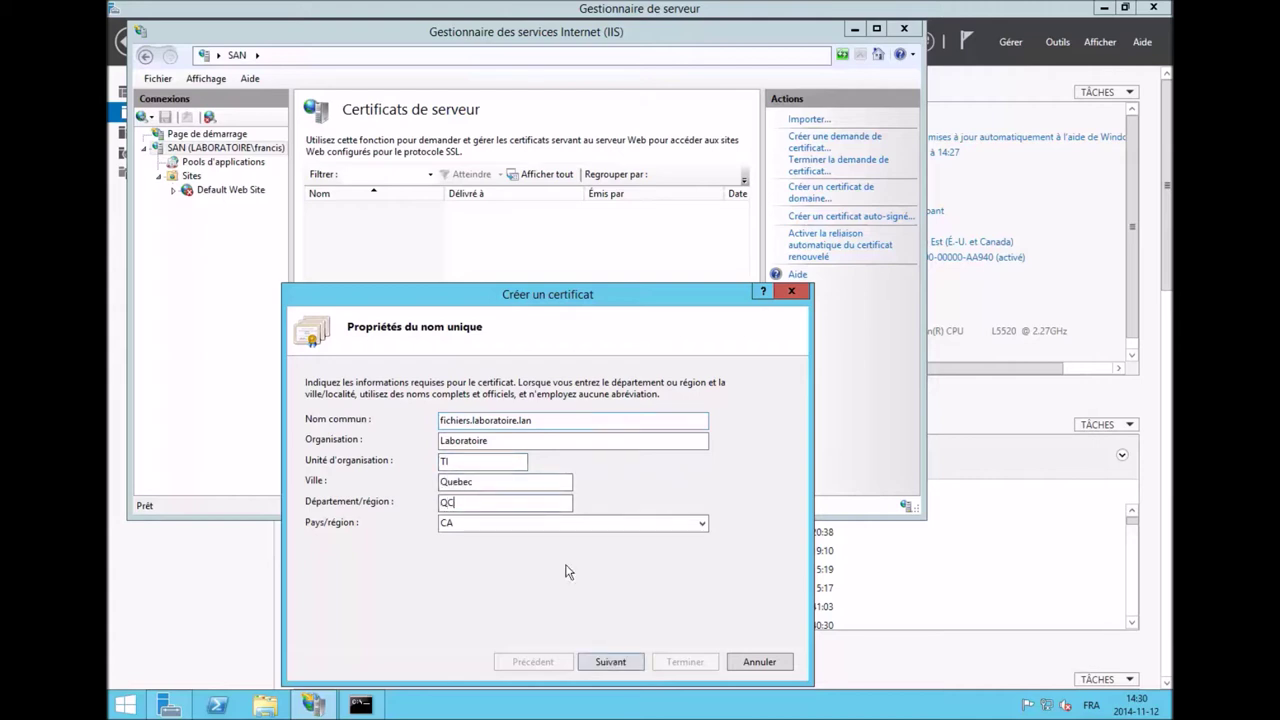
{"action": "left_click", "coordinate": [611, 663]}
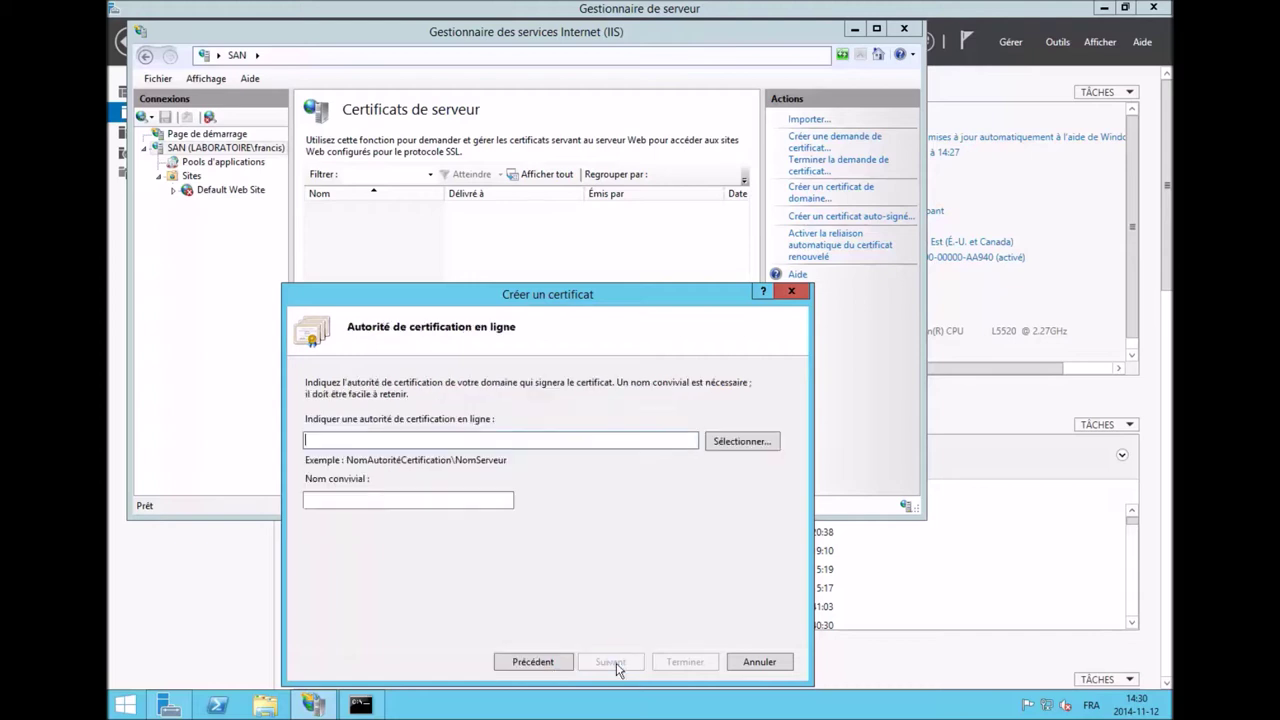
- Choose Laboratoire-CA\CA.Laboratoire.lan as the online certification authority, set the friendly name Dossier de travail, and finish creating the certificate
{"action": "left_click", "coordinate": [733, 441]}
{"action": "left_click", "coordinate": [333, 372]}
{"action": "double_click", "coordinate": [333, 370]}
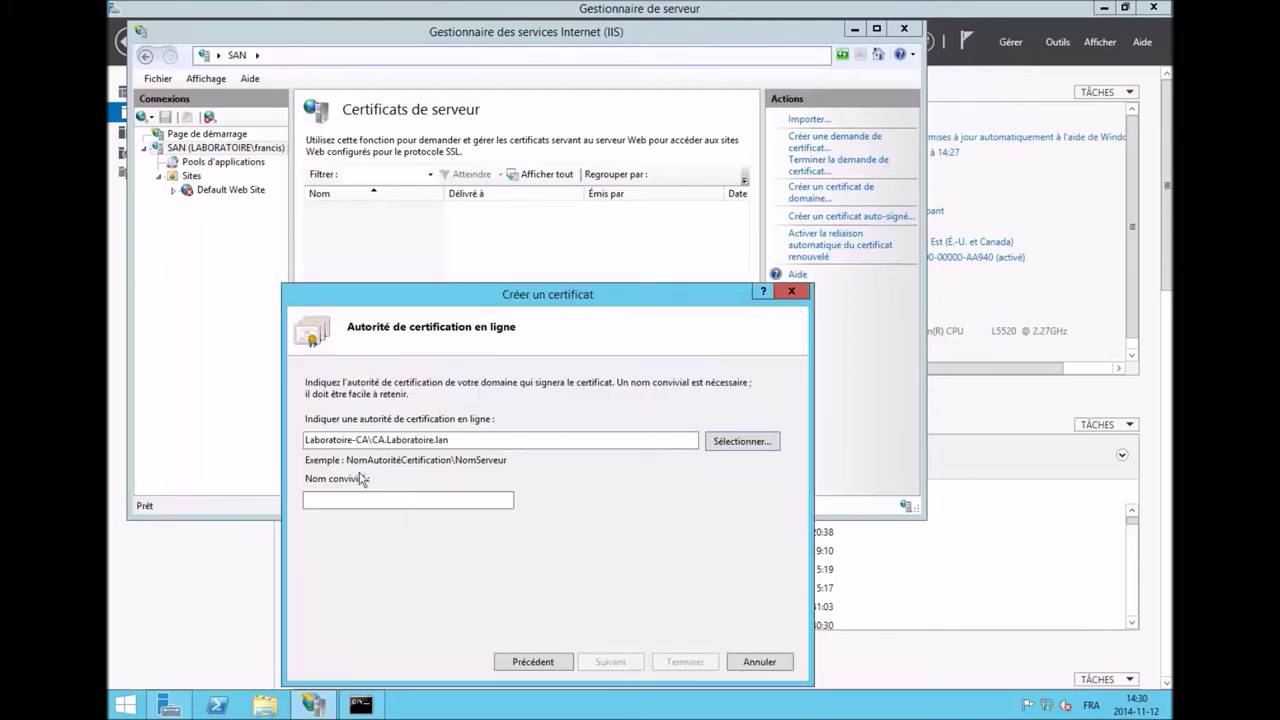
{"action": "left_click", "coordinate": [354, 501]}
{"action": "type", "text": "Dossier de travail"}
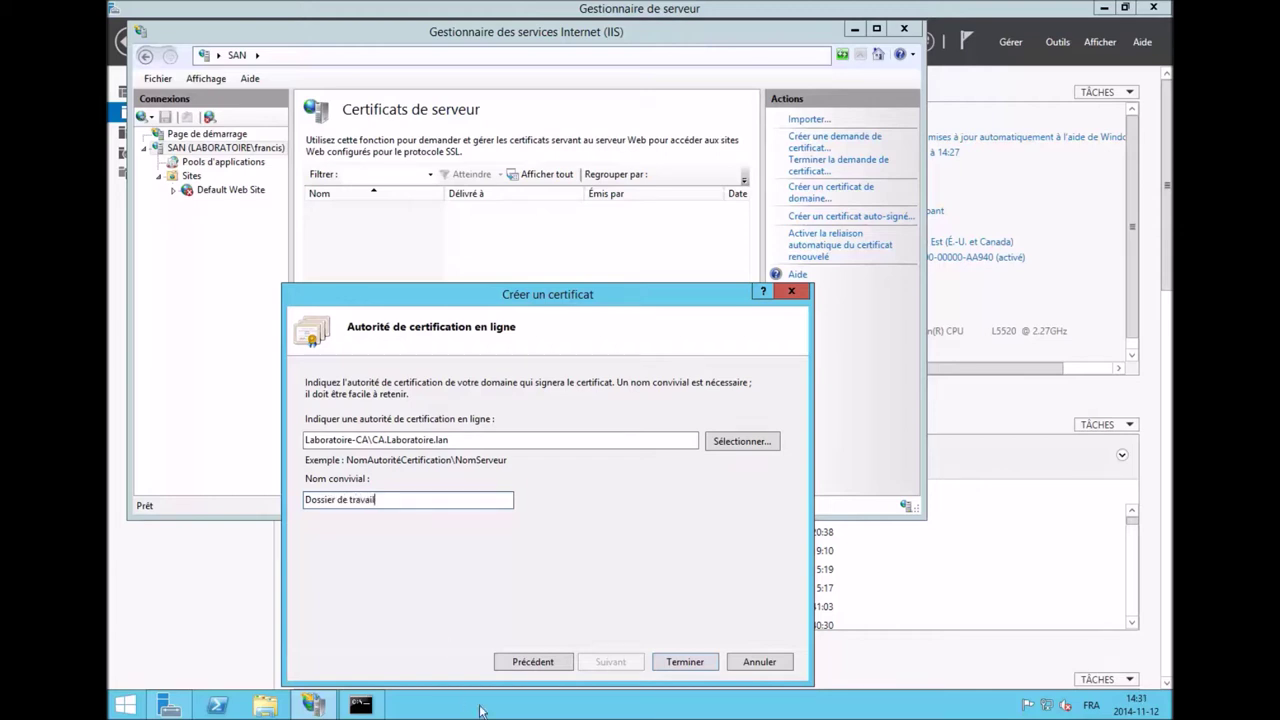
{"action": "left_click", "coordinate": [684, 662]}
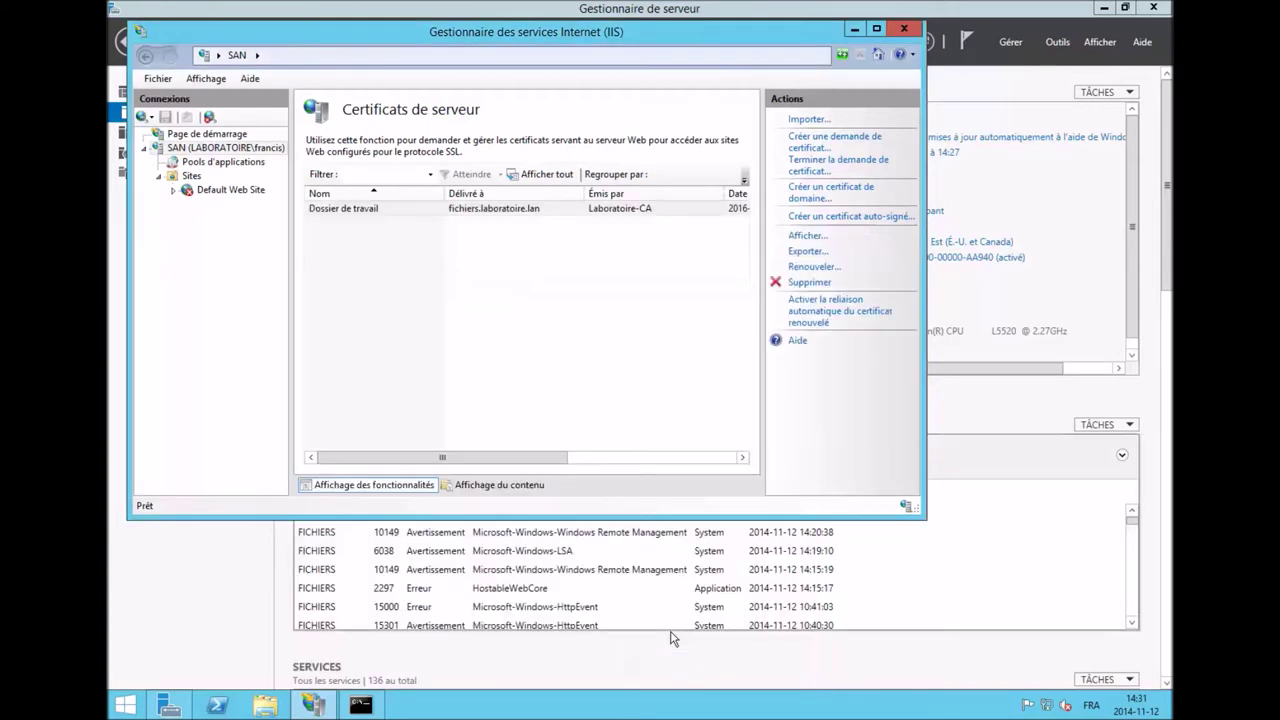
- Assign the Dossier de travail SSL certificate to Default Web Site's https binding on port 443, checking the certificate's general information
{"action": "left_click", "coordinate": [229, 191]}
{"action": "left_click", "coordinate": [213, 148]}
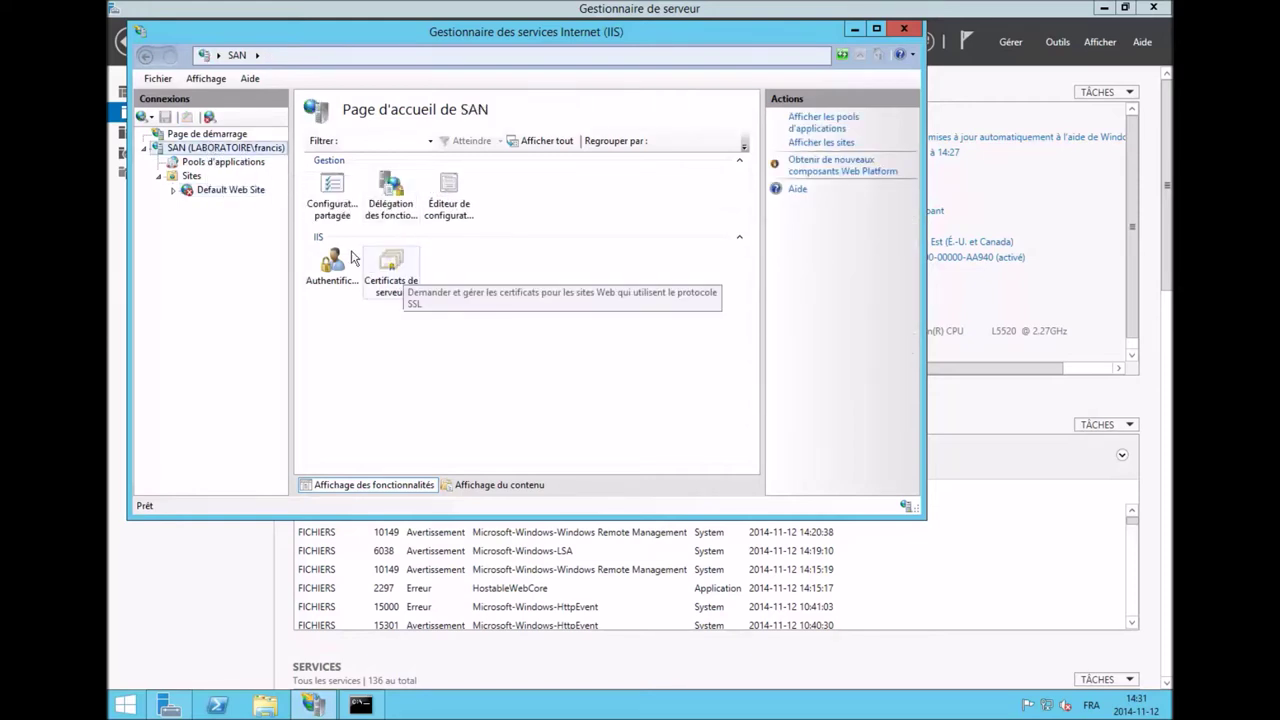
{"action": "left_click", "coordinate": [231, 191]}
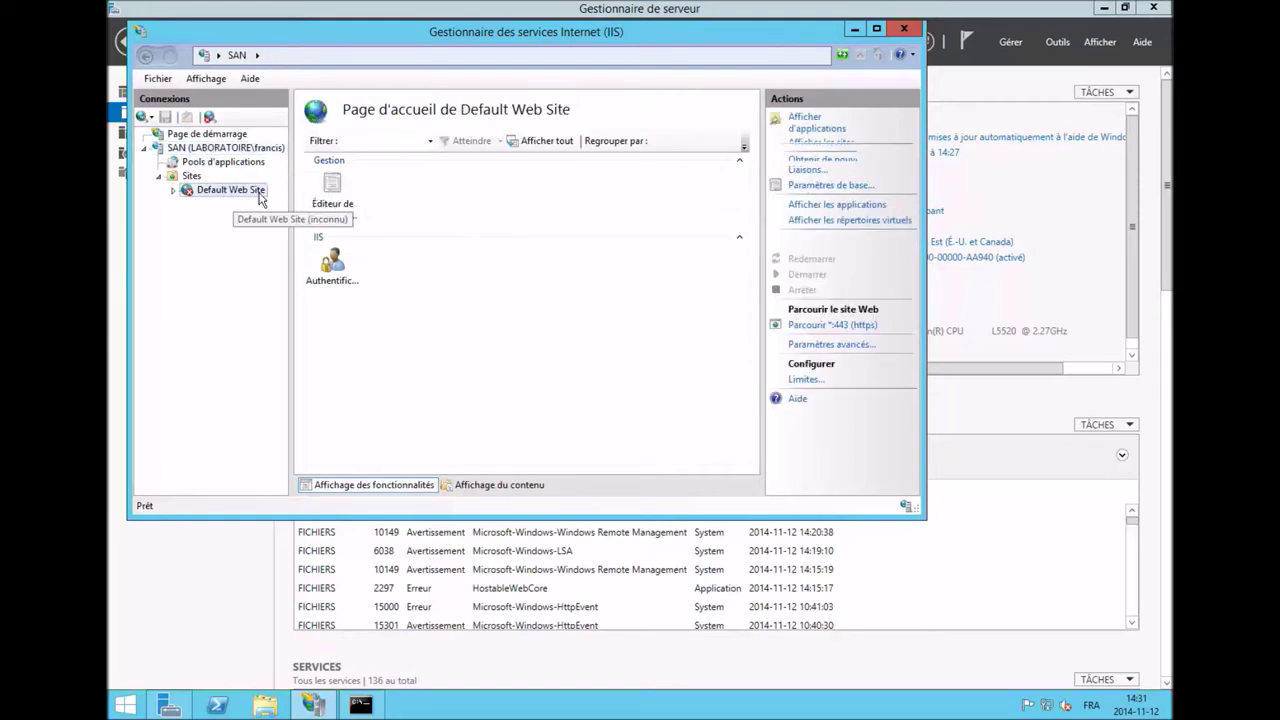
{"action": "left_click", "coordinate": [806, 170]}
{"action": "double_click", "coordinate": [338, 183]}
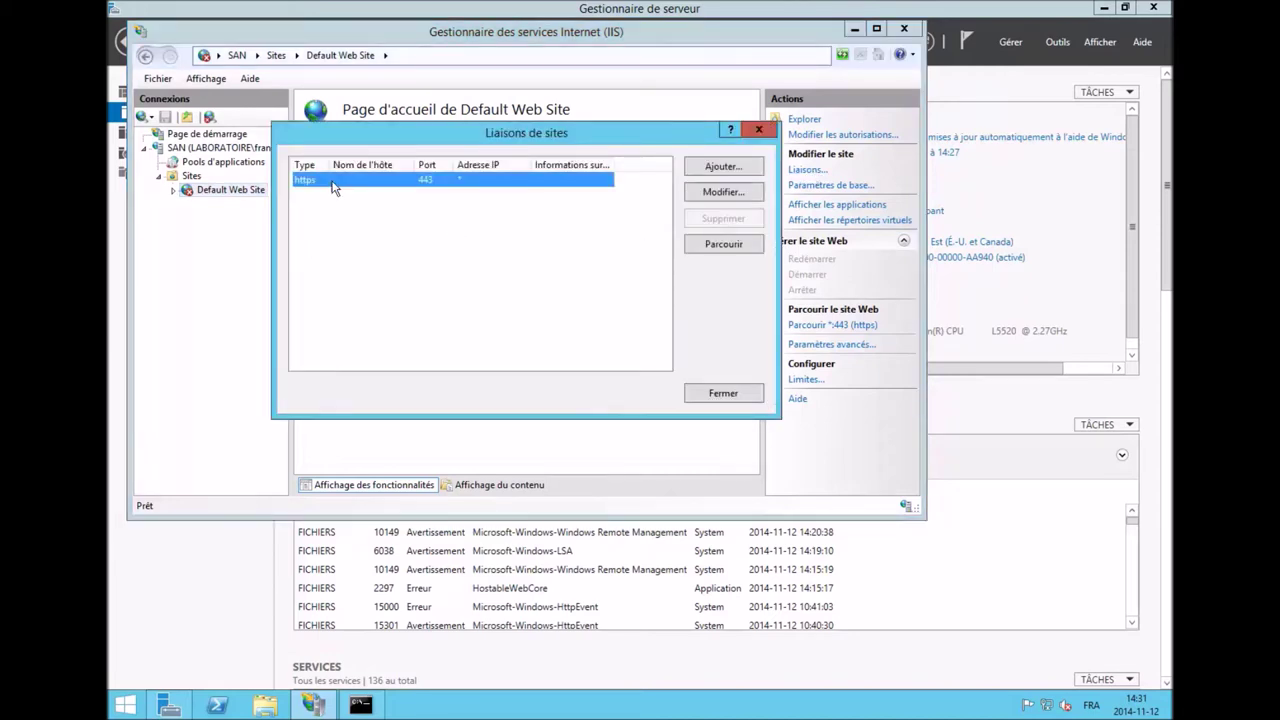
{"action": "left_click", "coordinate": [478, 327]}
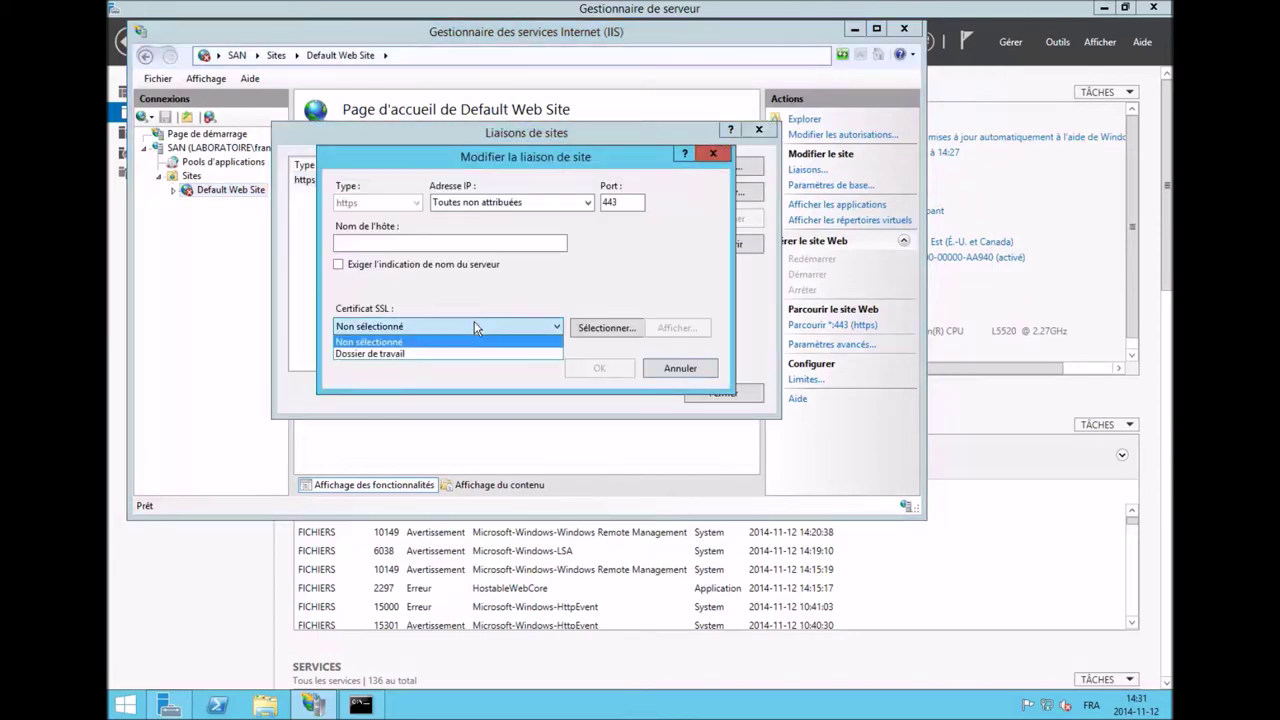
{"action": "left_click", "coordinate": [404, 356]}
{"action": "left_click", "coordinate": [679, 328]}
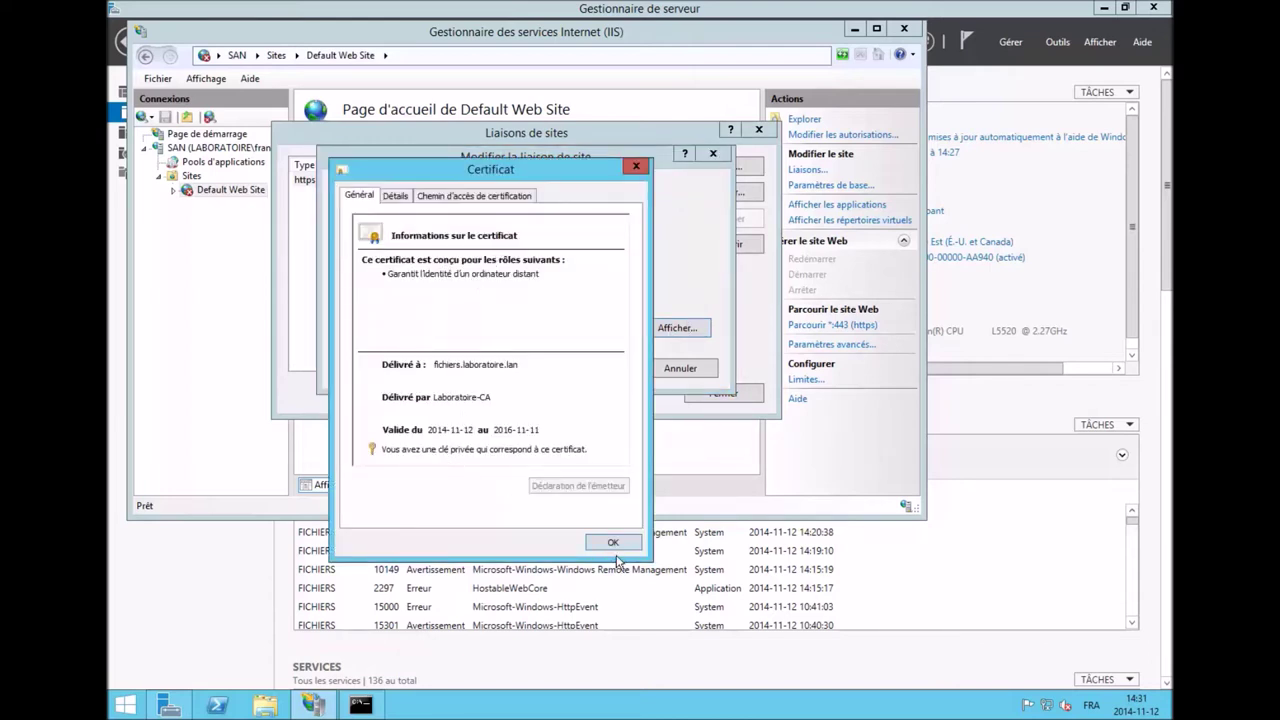
{"action": "left_click", "coordinate": [614, 542]}
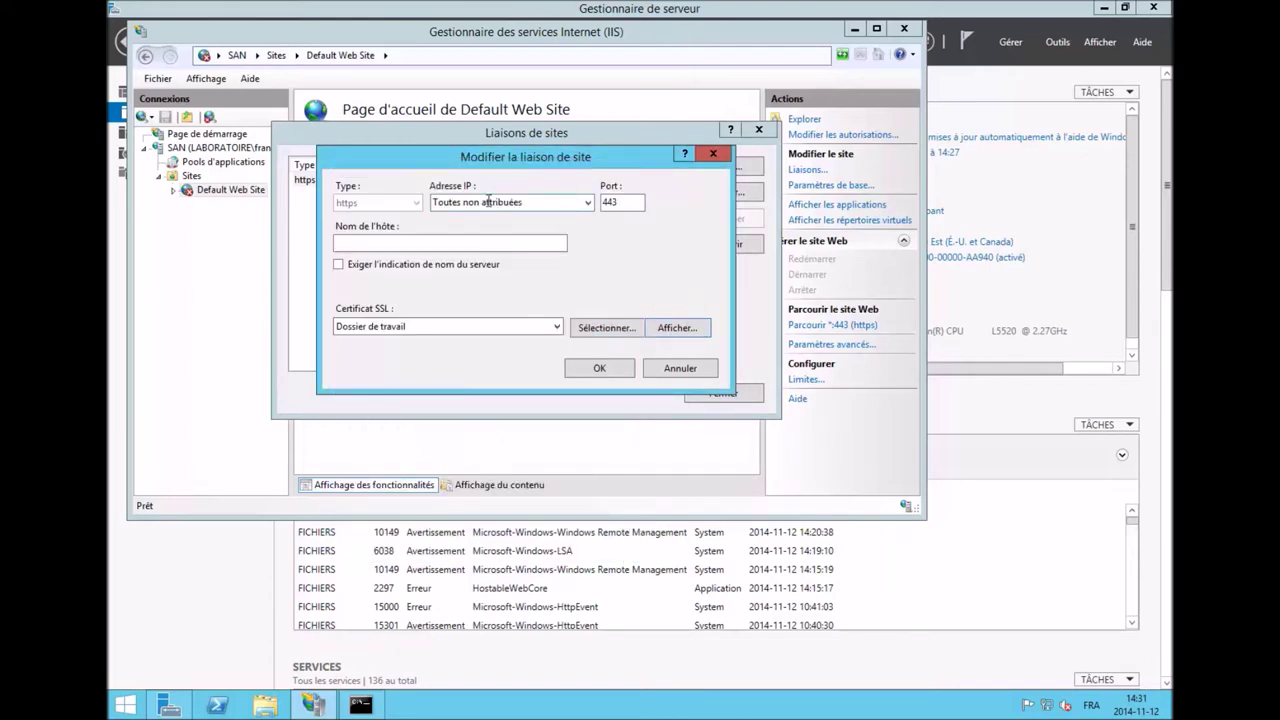
{"action": "left_click", "coordinate": [610, 372]}
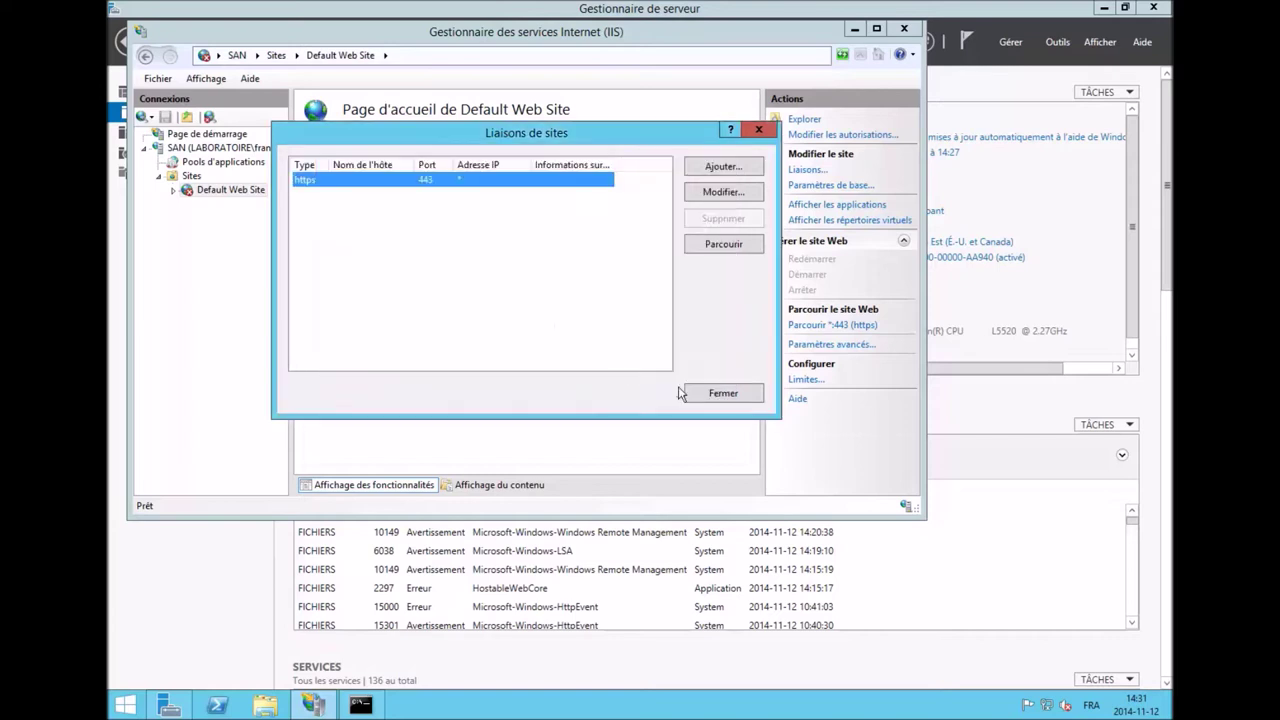
{"action": "left_click", "coordinate": [724, 393]}
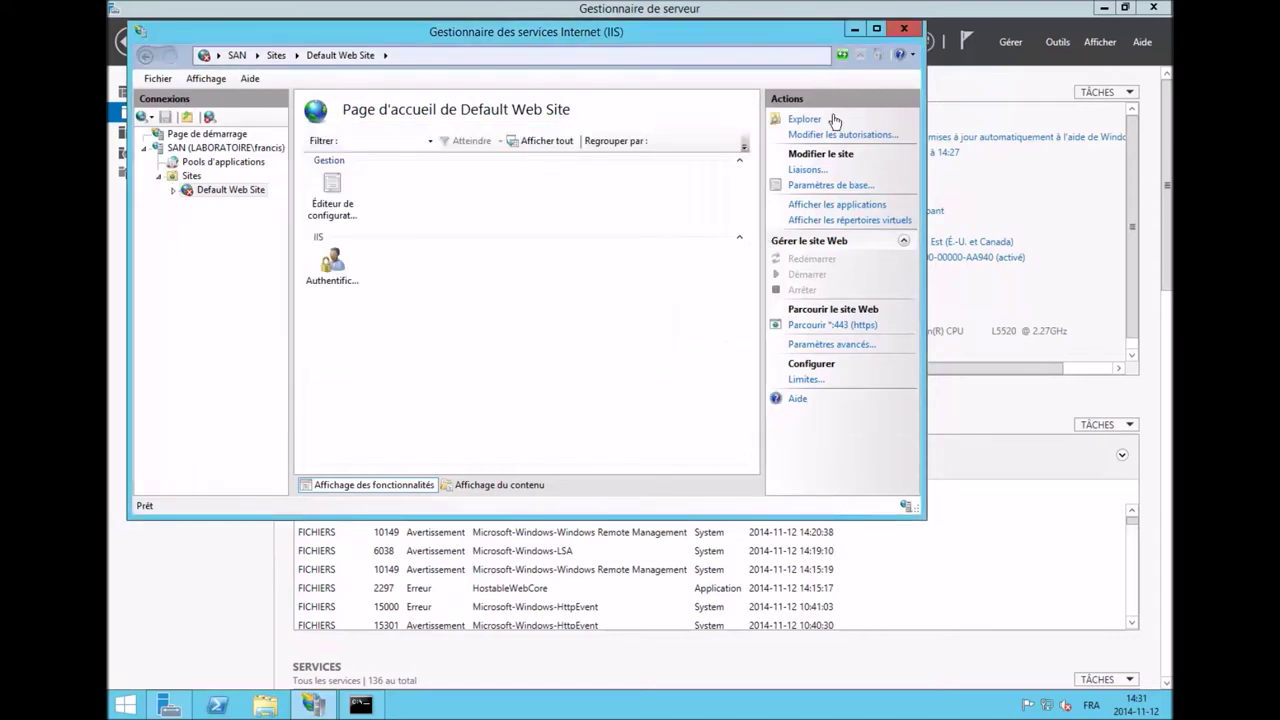
- Close IIS Manager and start a new sync share from Dossier de travail under Services de fichiers et de stockage, continuing past the introduction
{"action": "left_click", "coordinate": [903, 27]}
{"action": "left_click", "coordinate": [175, 400]}
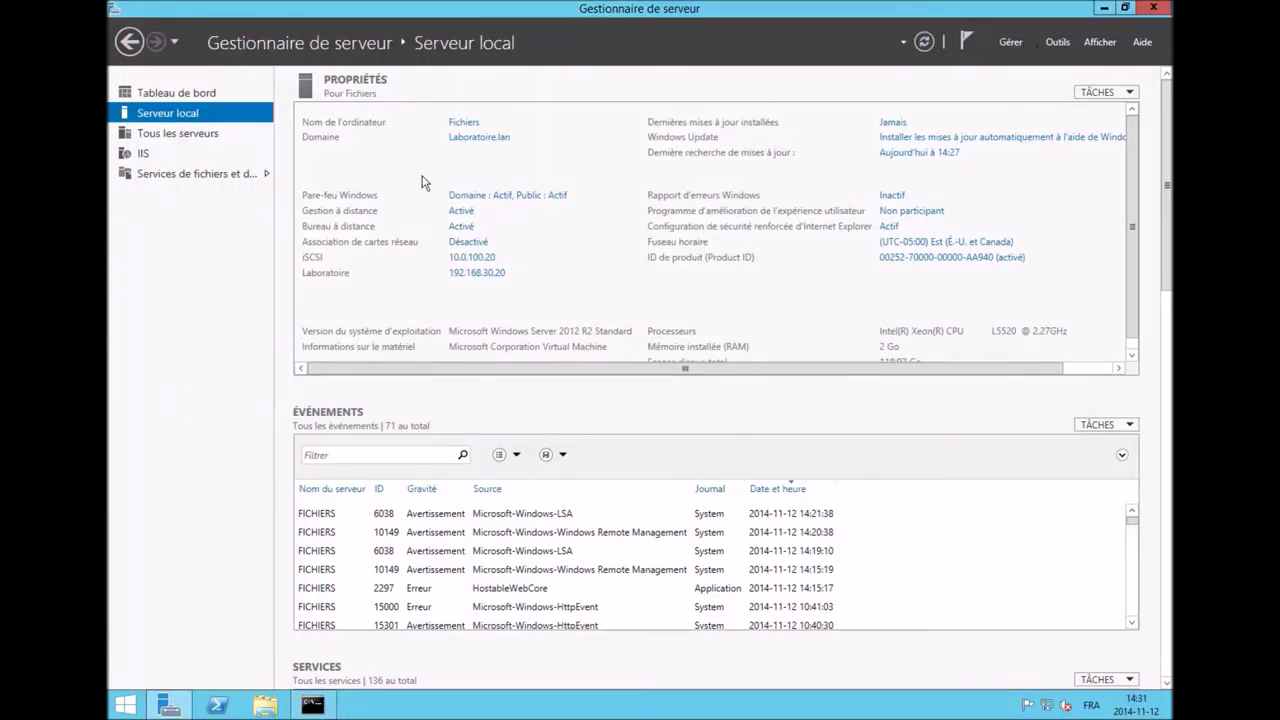
{"action": "left_click", "coordinate": [200, 173]}
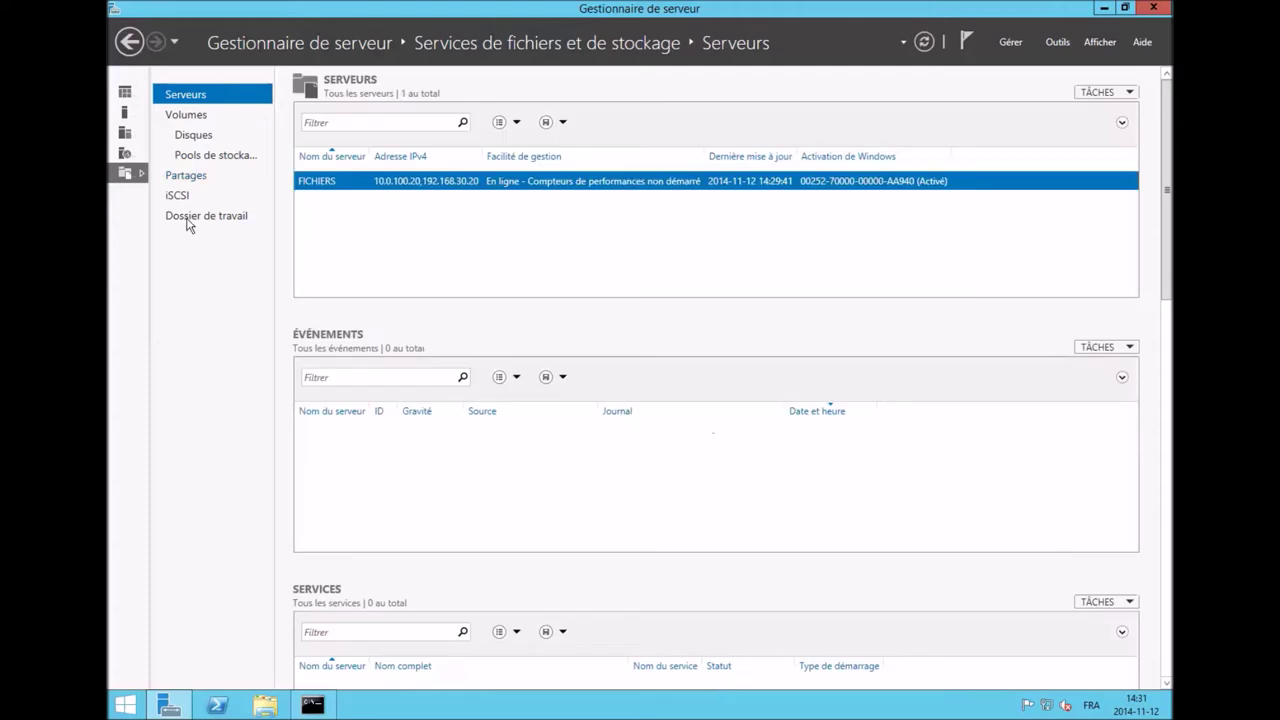
{"action": "left_click", "coordinate": [185, 218]}
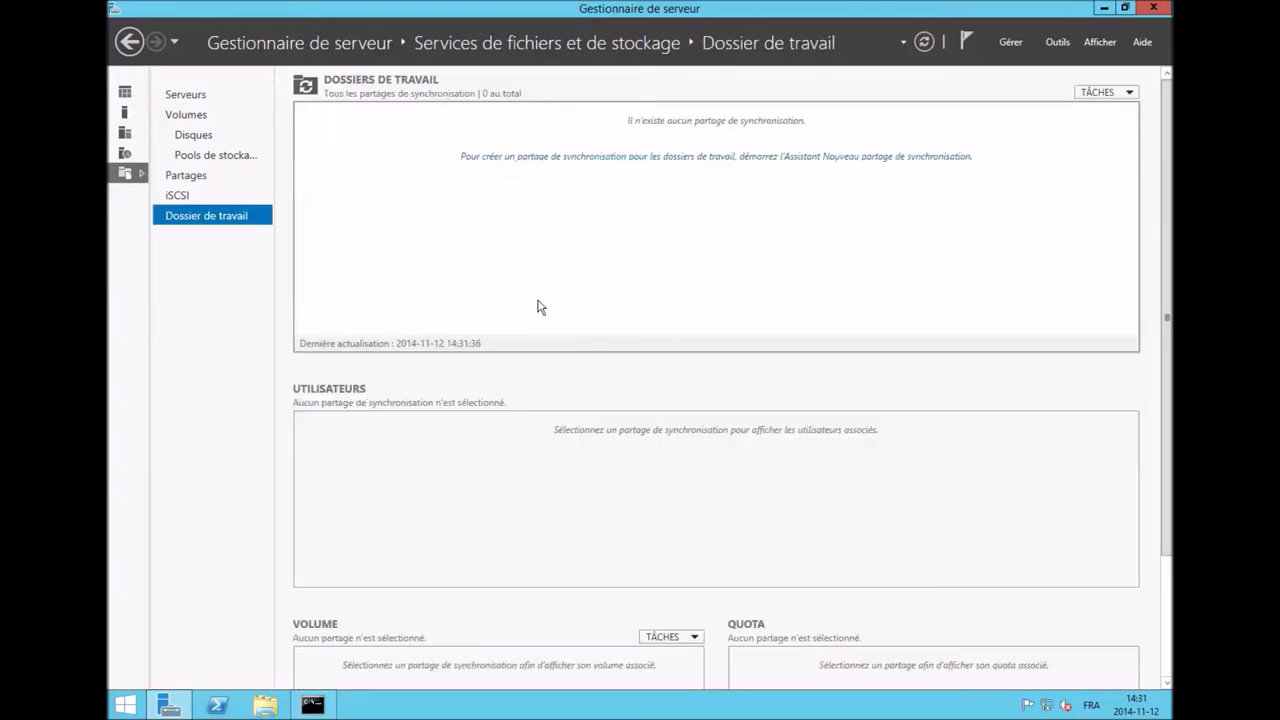
{"action": "left_click", "coordinate": [631, 160]}
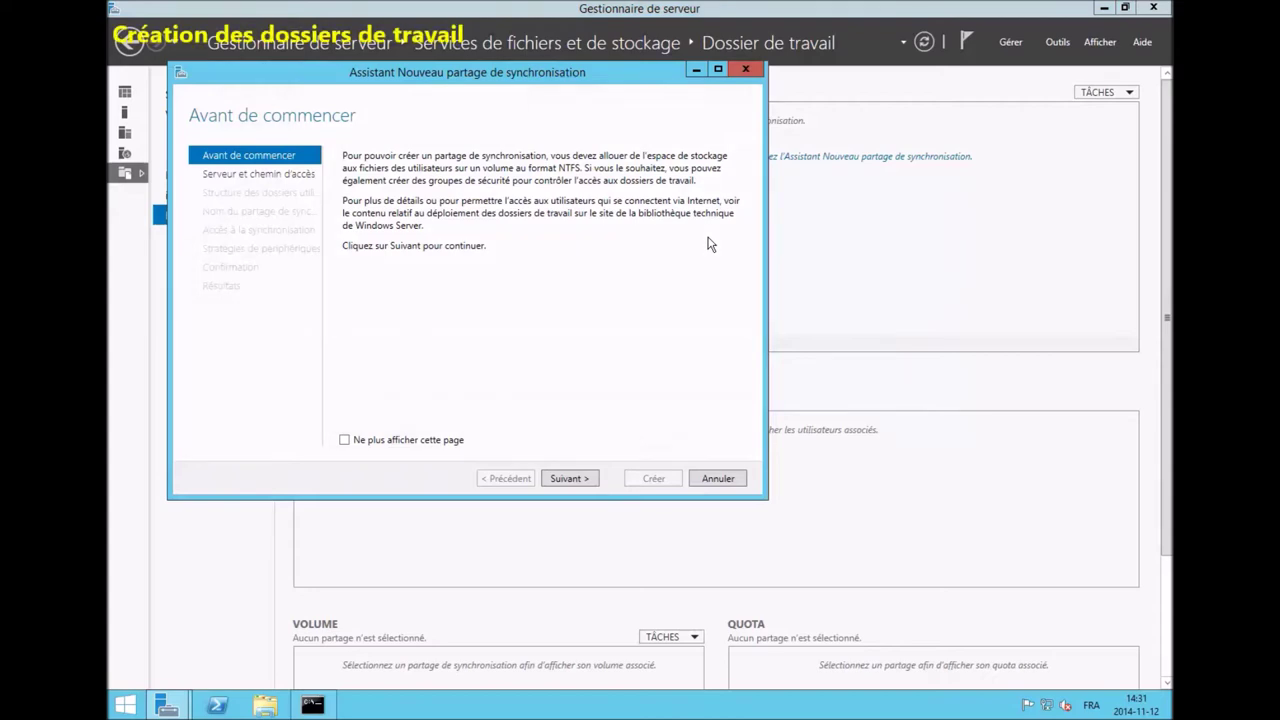
{"action": "left_click", "coordinate": [566, 479]}
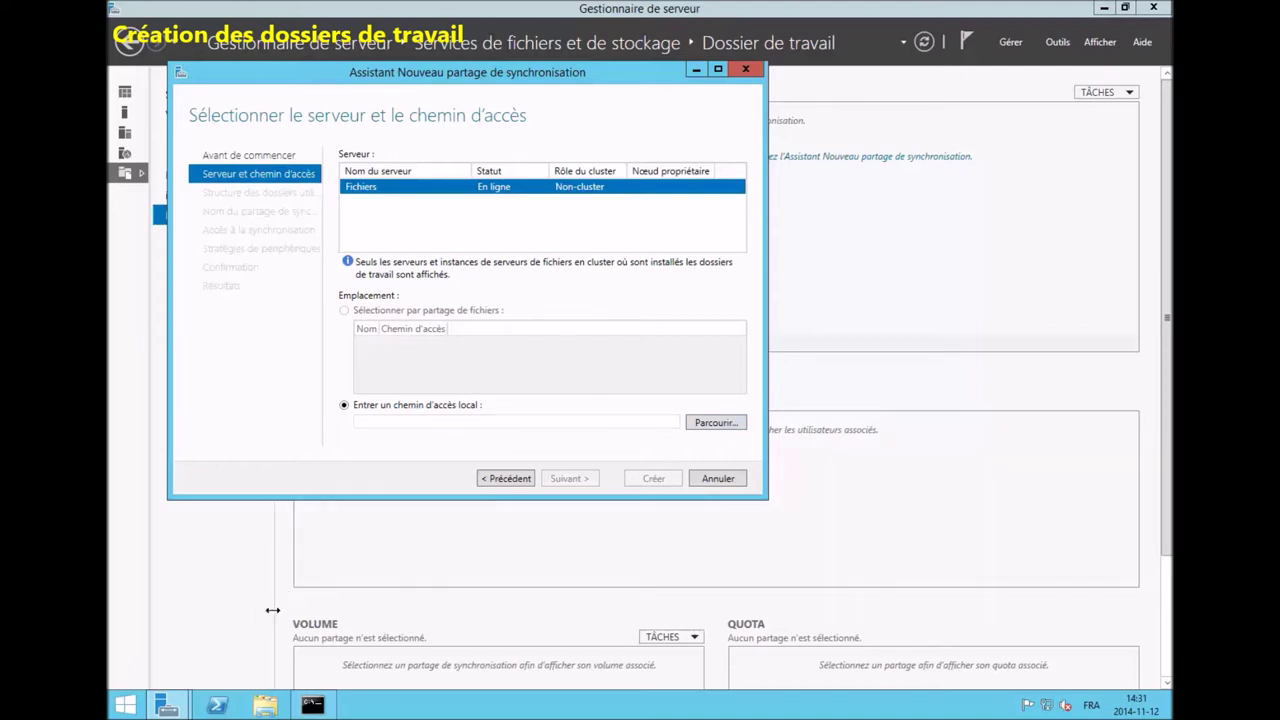
- In File Explorer, create a folder named Dossiers De Travail on the Dossiers travail (T:) drive, and close the window
{"action": "left_click", "coordinate": [265, 706]}
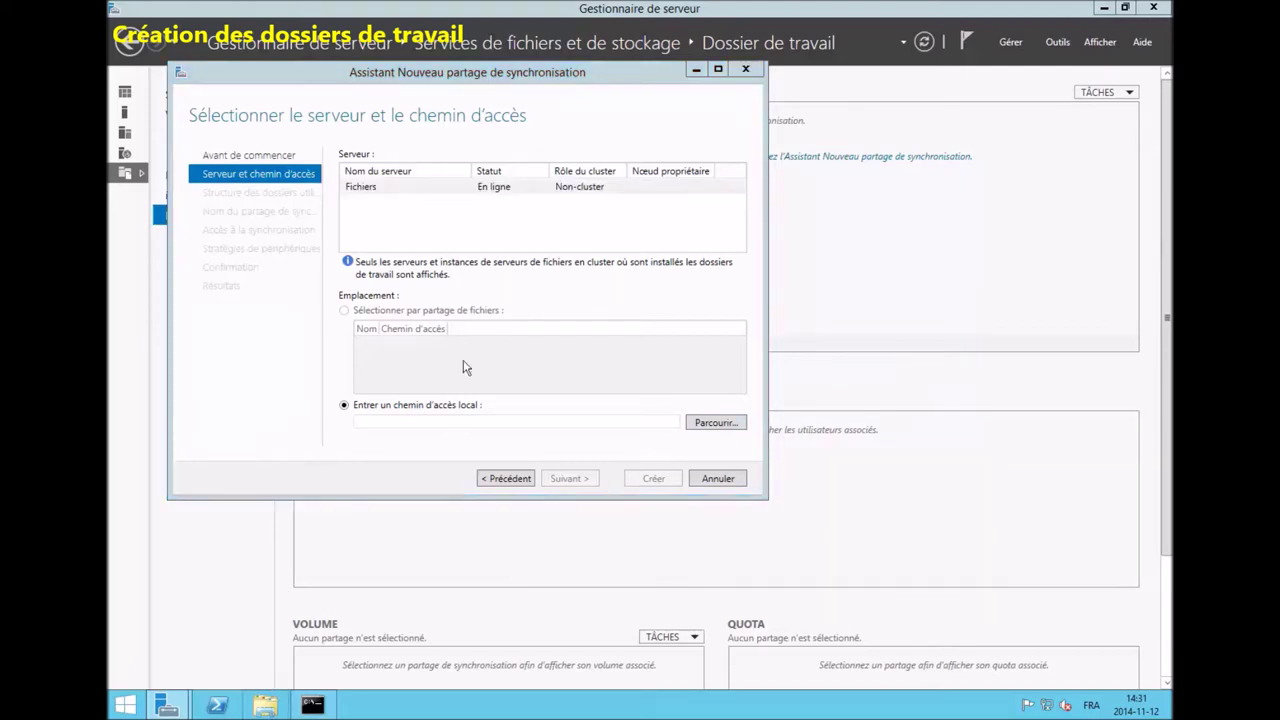
{"action": "left_click", "coordinate": [266, 704]}
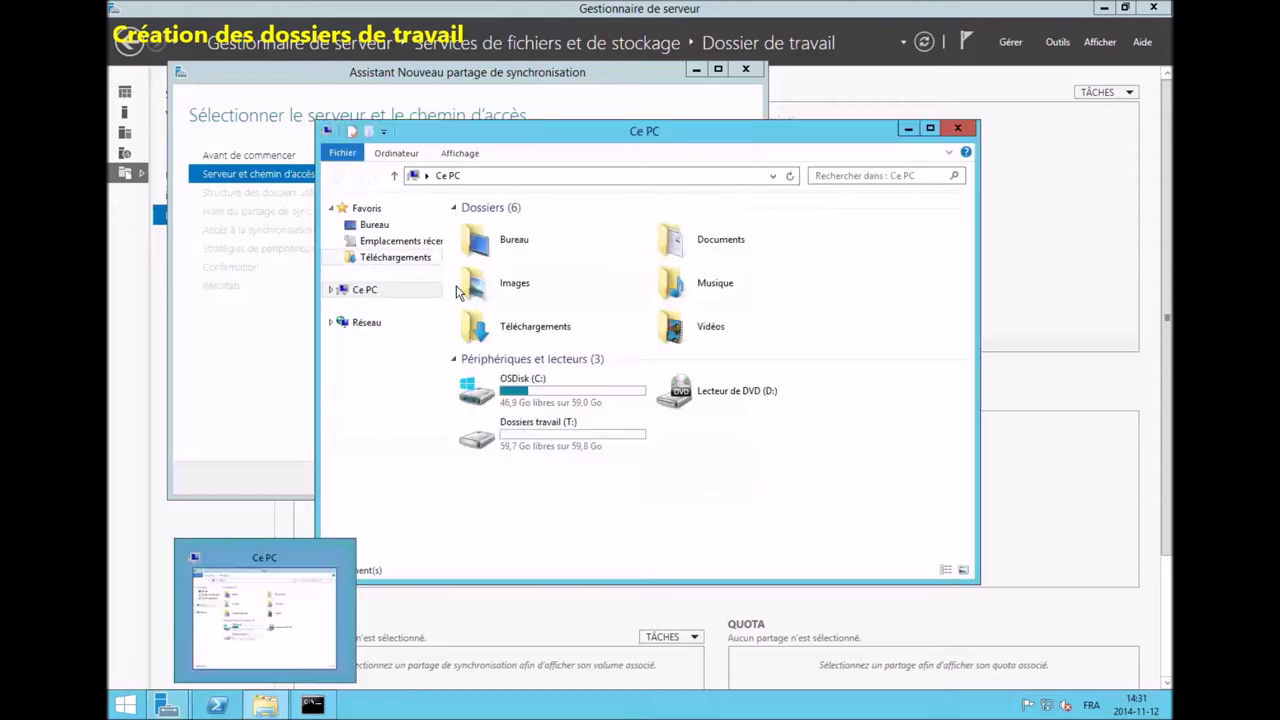
{"action": "double_click", "coordinate": [550, 434]}
{"action": "right_click", "coordinate": [519, 284]}
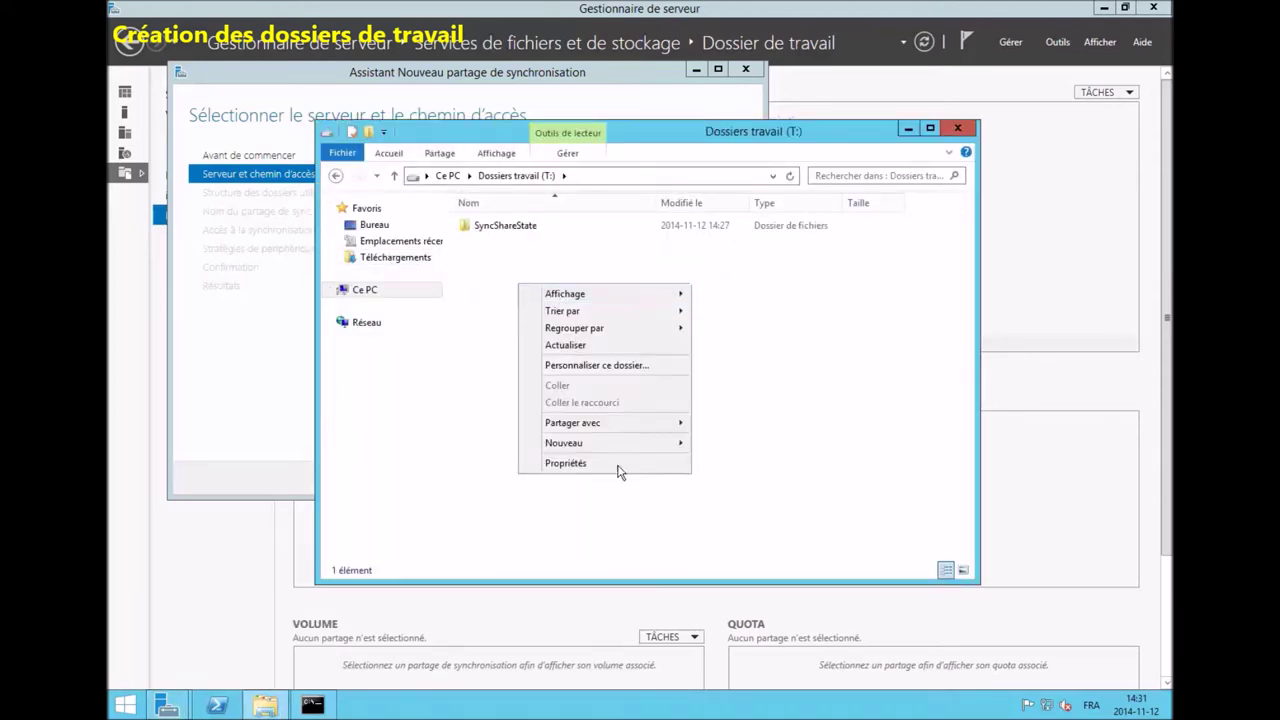
{"action": "mouse_move", "coordinate": [617, 449]}
{"action": "left_click", "coordinate": [751, 443]}
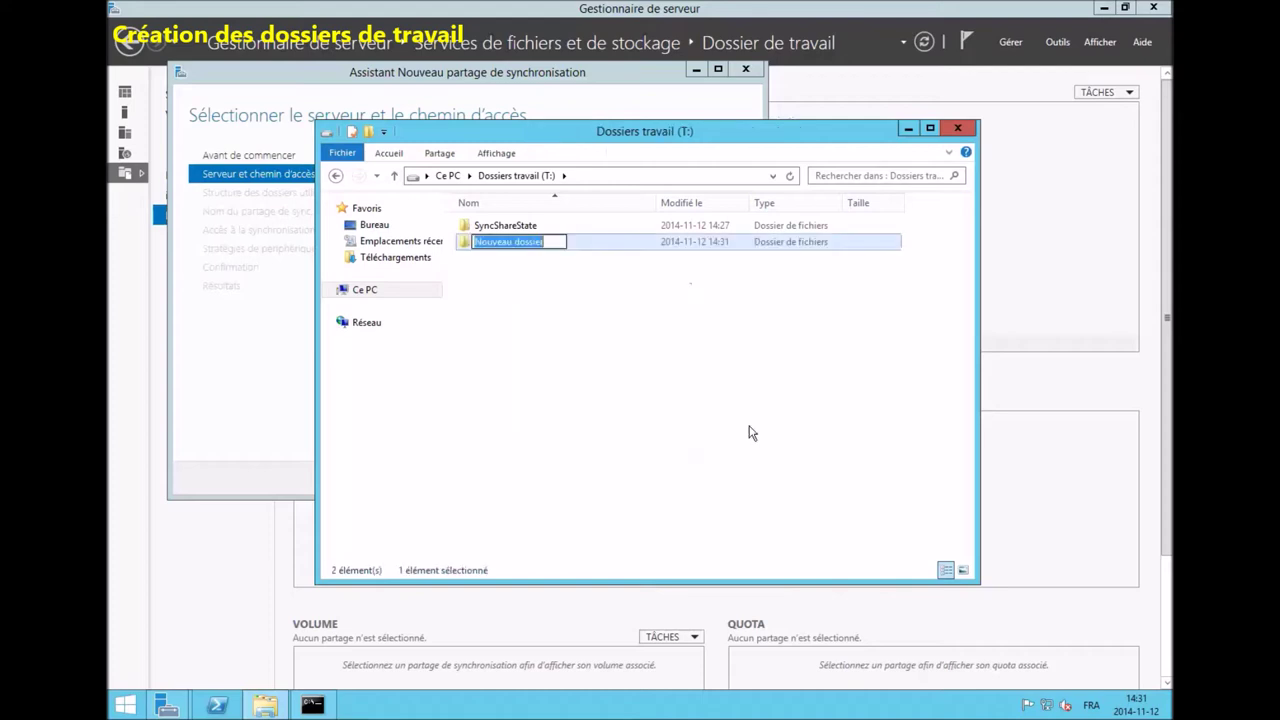
{"action": "type", "text": "Dossie"}
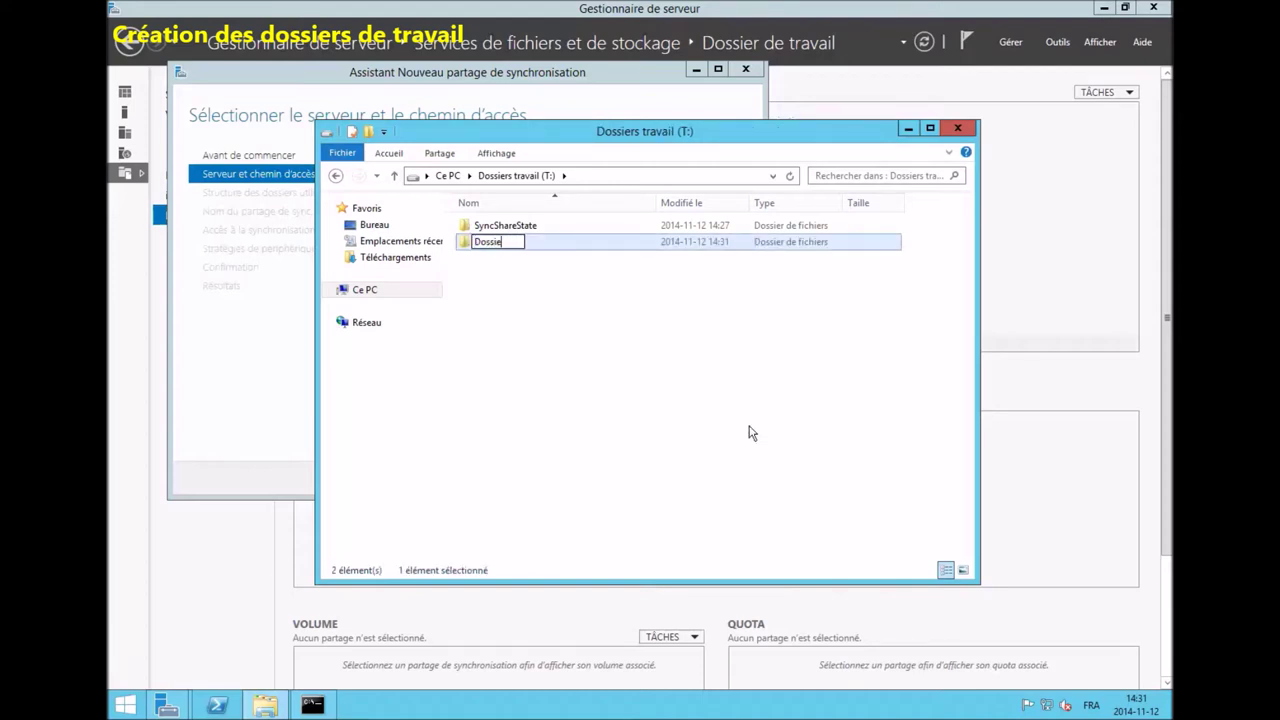
{"action": "type", "text": "rsDe"}
{"action": "key", "text": "BackSpace"}
{"action": "type", "text": "De Travail"}
{"action": "left_click", "coordinate": [752, 433]}
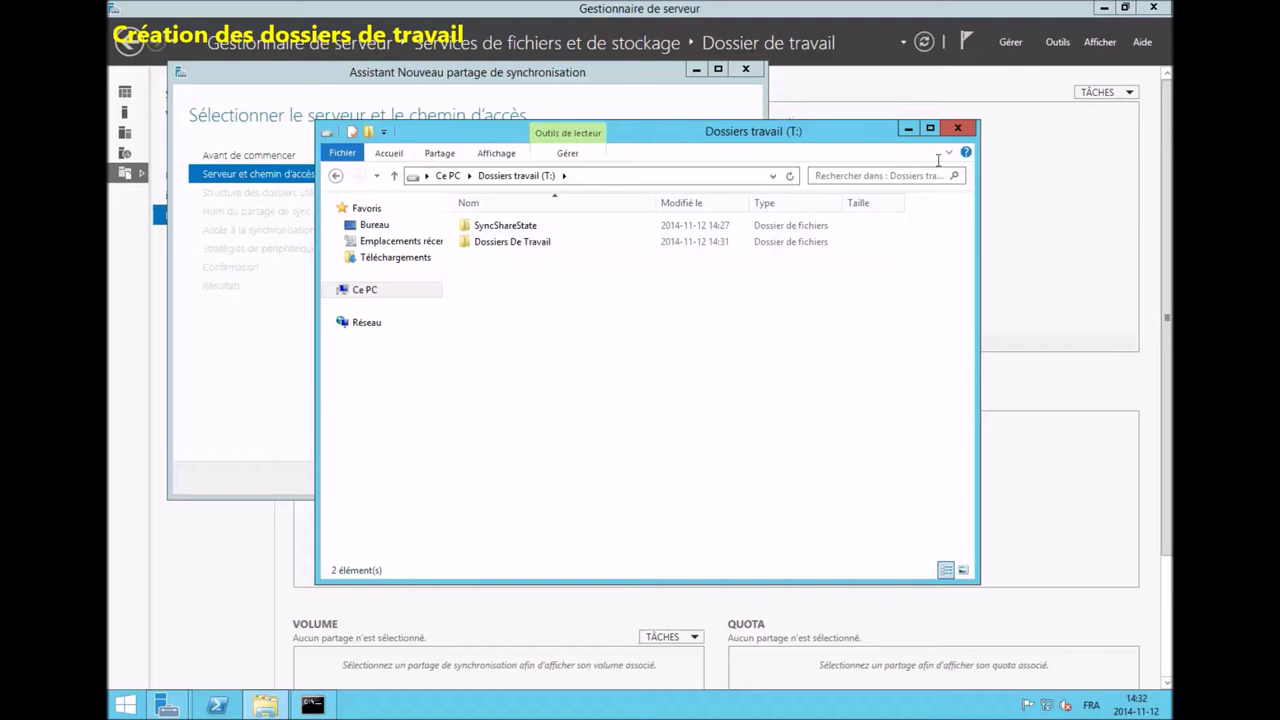
{"action": "left_click", "coordinate": [958, 129]}
- Set the sync share's local path to T:\dossiers de travail and continue to the user folder structure
{"action": "left_click", "coordinate": [711, 422]}
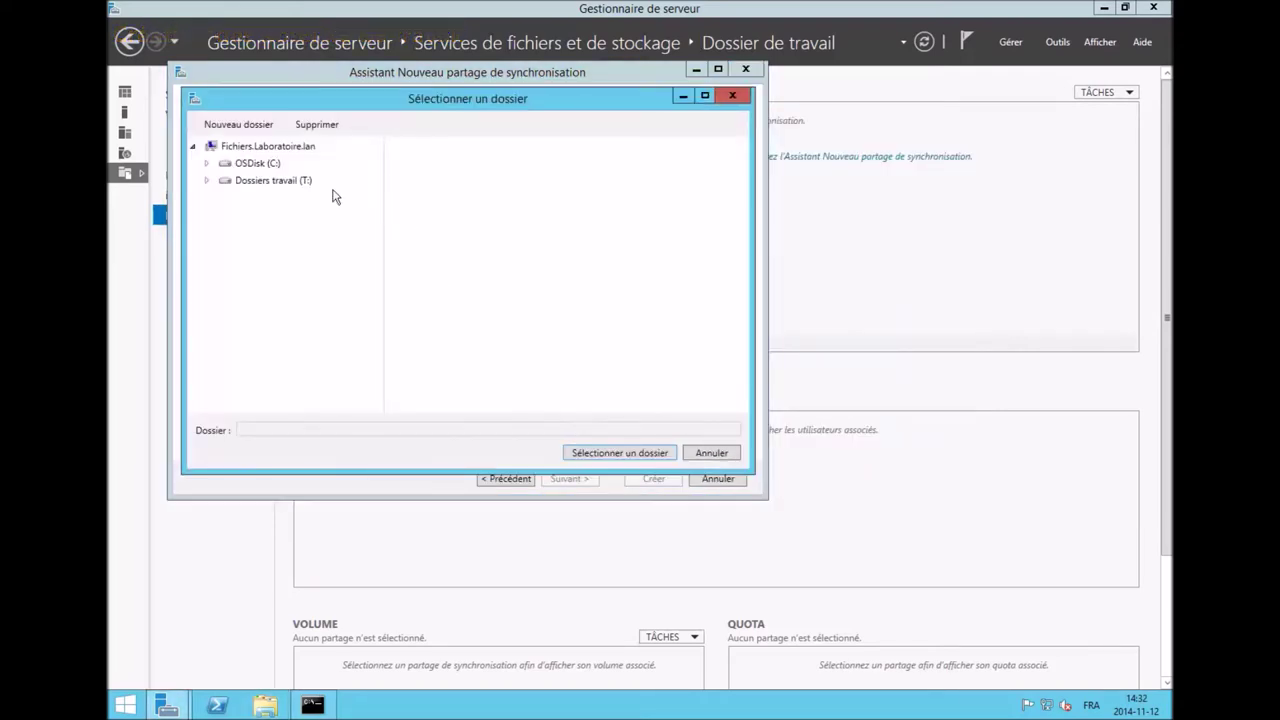
{"action": "left_click", "coordinate": [274, 180]}
{"action": "left_click", "coordinate": [431, 150]}
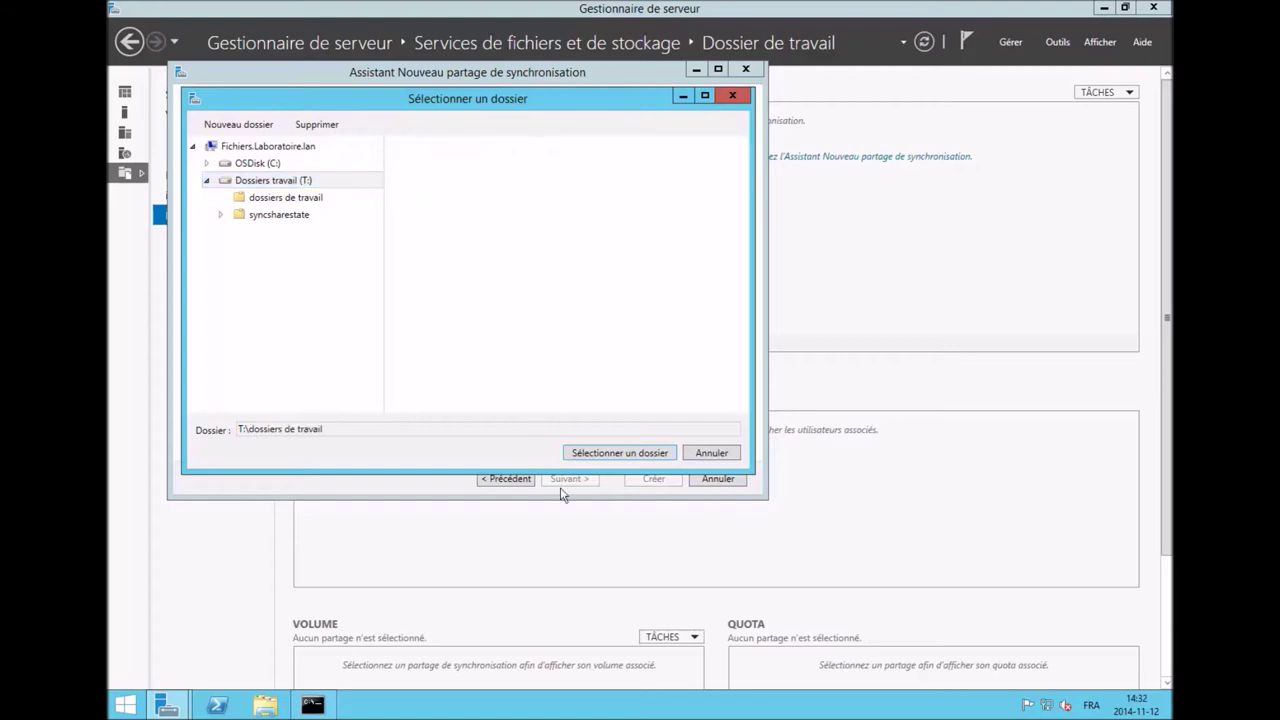
{"action": "left_click", "coordinate": [630, 452]}
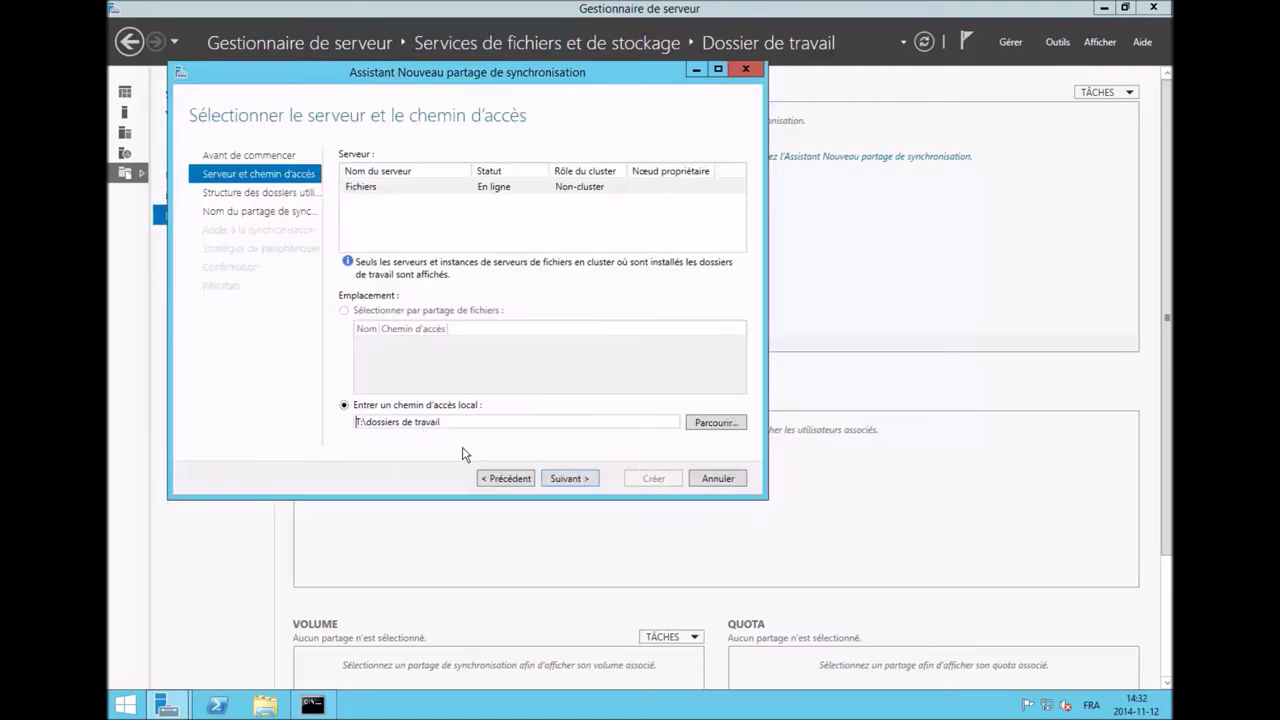
{"action": "left_click", "coordinate": [565, 479]}
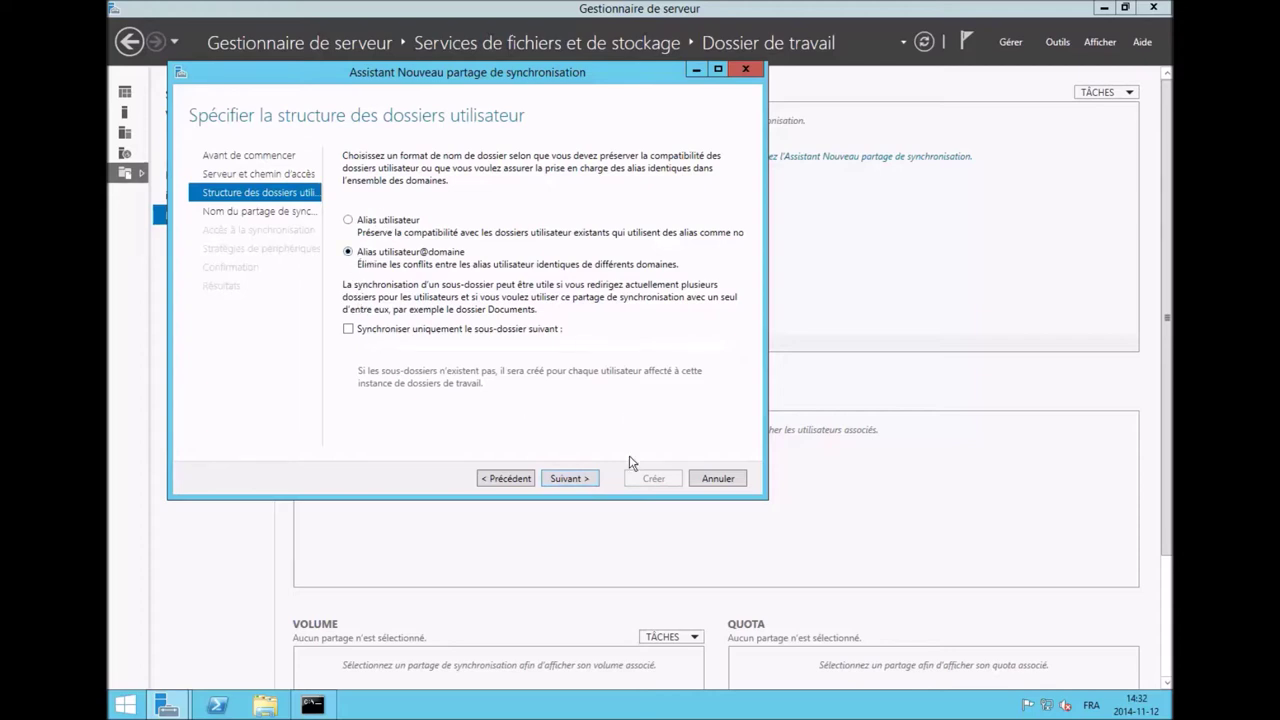
- Keep the Alias utilisateur@domaine folder format, give the sync share the description "Les dossiers de travail", and continue to sync access
{"action": "left_click", "coordinate": [566, 479]}
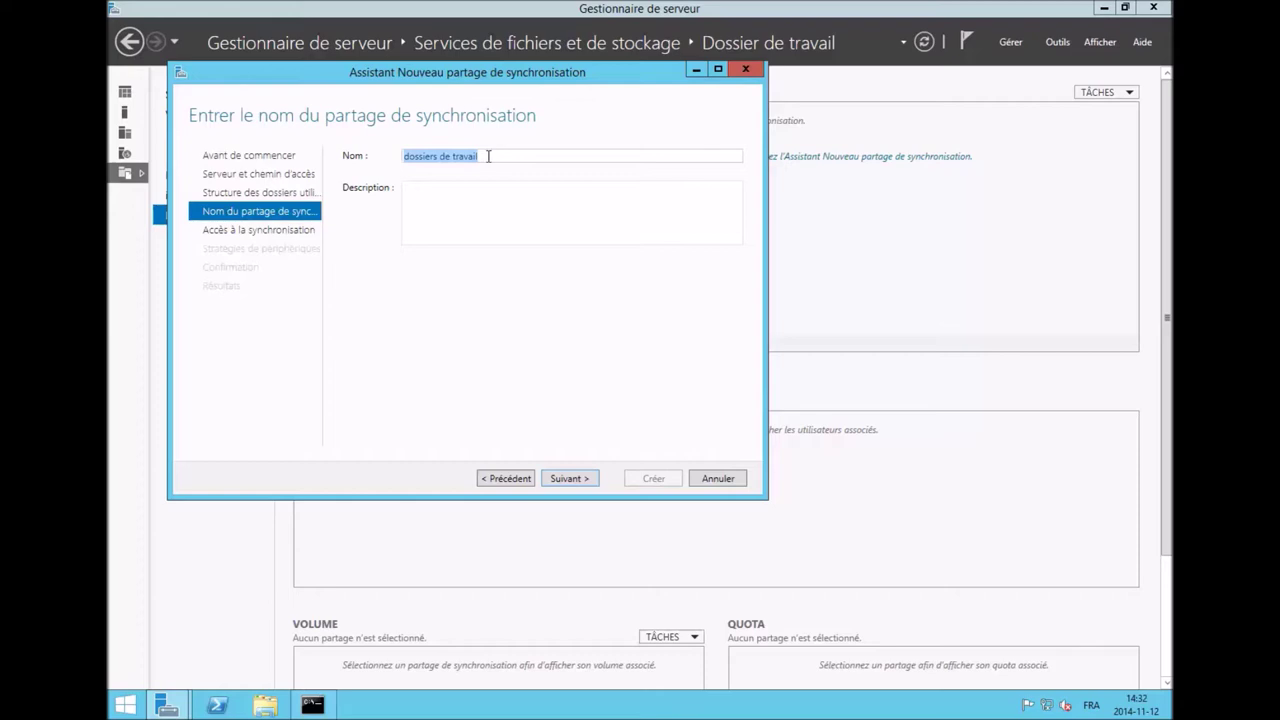
{"action": "left_click", "coordinate": [436, 215]}
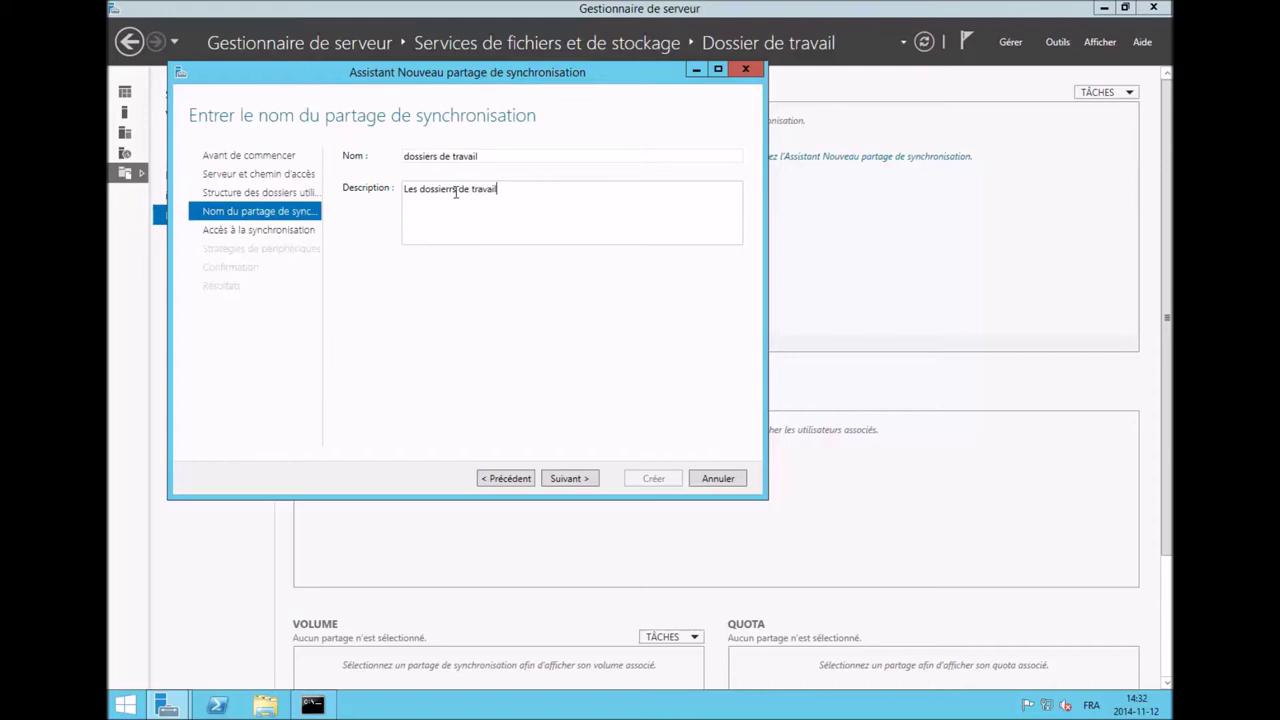
{"action": "key", "text": "BackSpace"}
{"action": "left_click", "coordinate": [591, 480]}
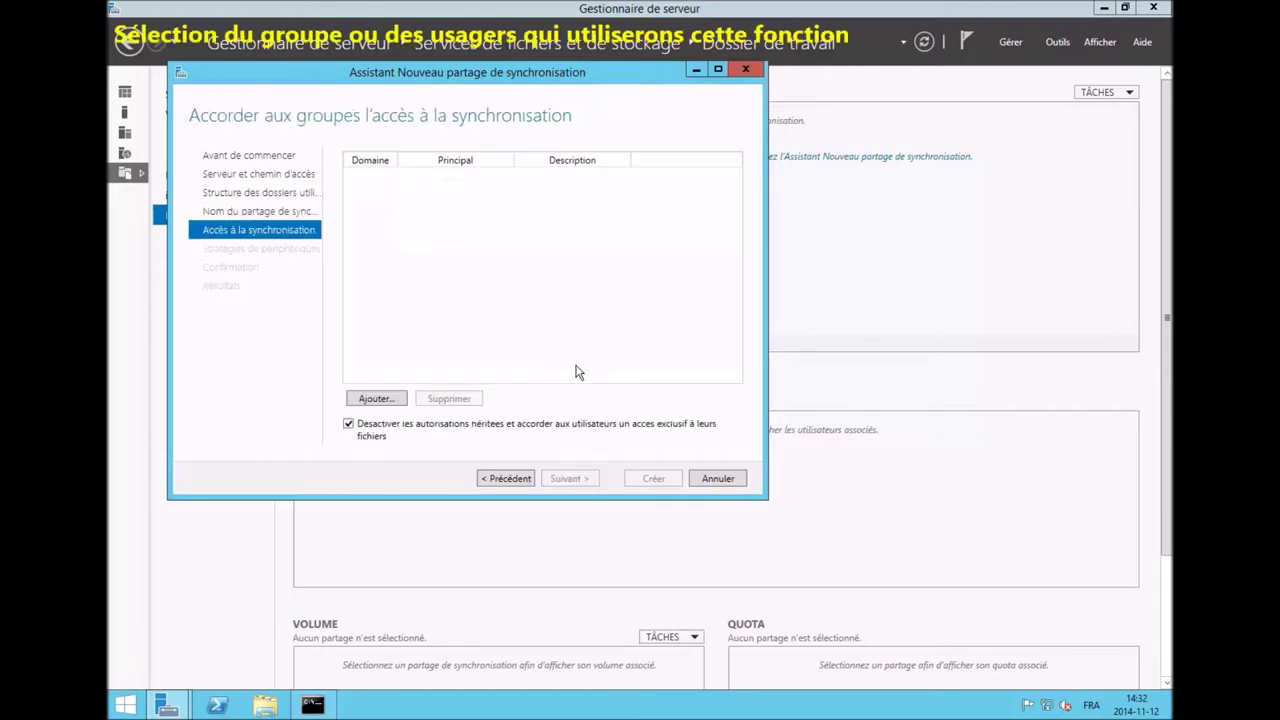
- Grant sync access to the Com_QC group by searching the directory for "com", and continue to the device policies
{"action": "left_click", "coordinate": [375, 399]}
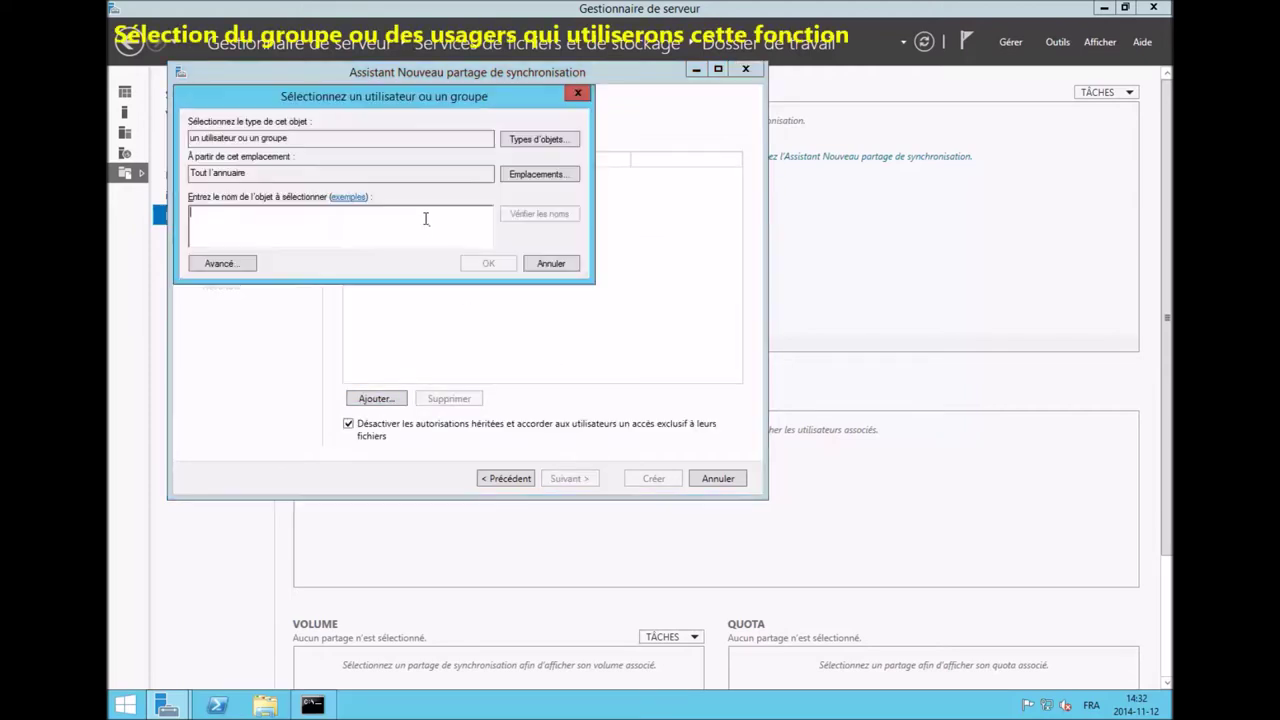
{"action": "left_click", "coordinate": [548, 175]}
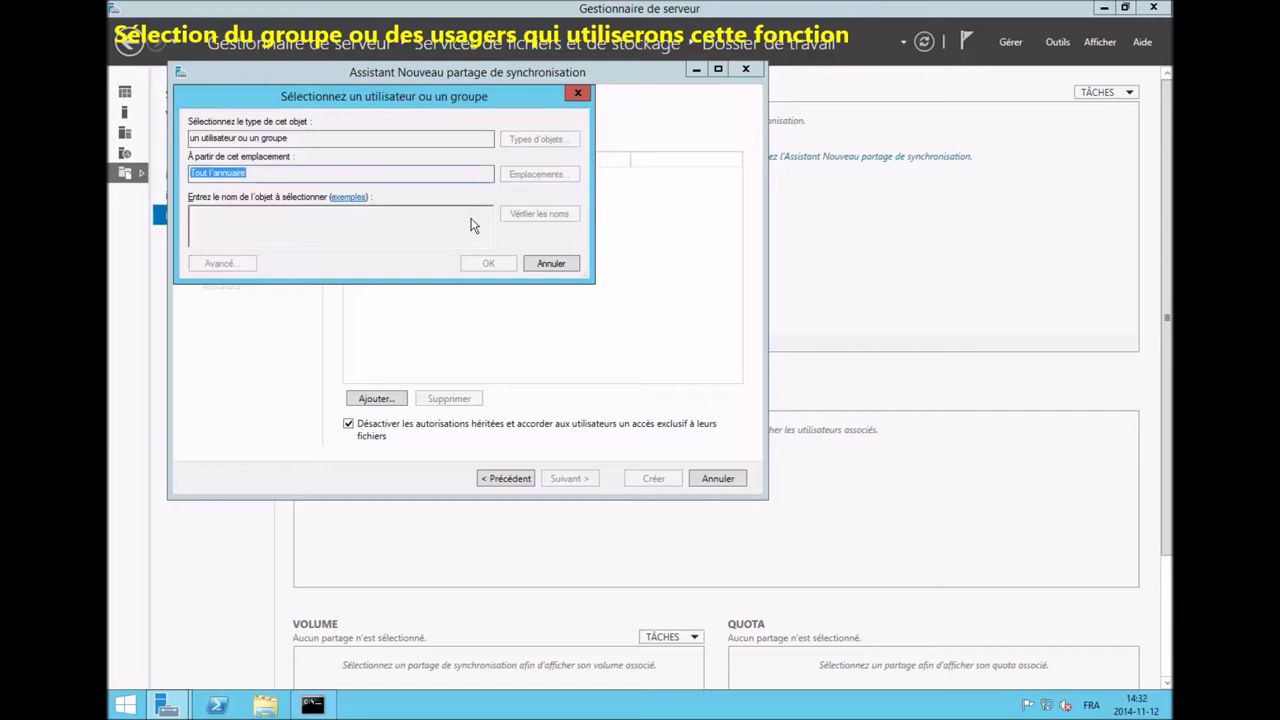
{"action": "left_click", "coordinate": [529, 314]}
{"action": "left_click", "coordinate": [271, 224]}
{"action": "type", "text": "com"}
{"action": "left_click", "coordinate": [530, 214]}
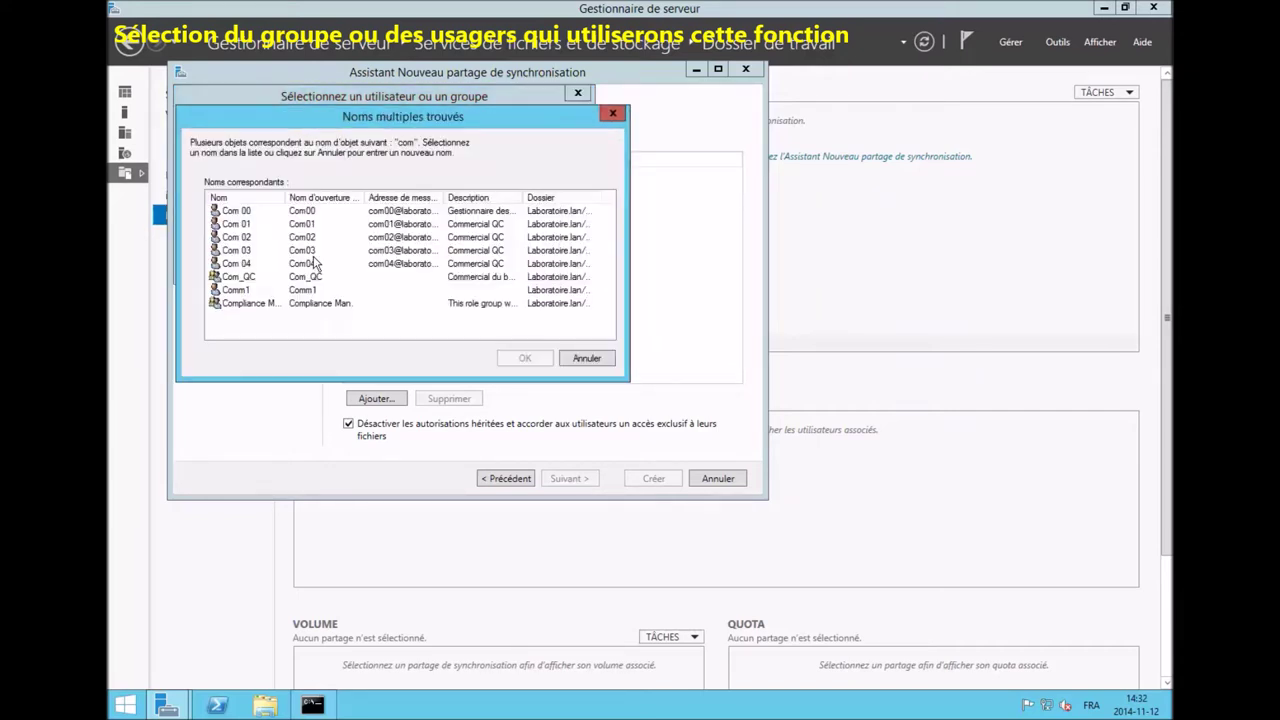
{"action": "double_click", "coordinate": [246, 277]}
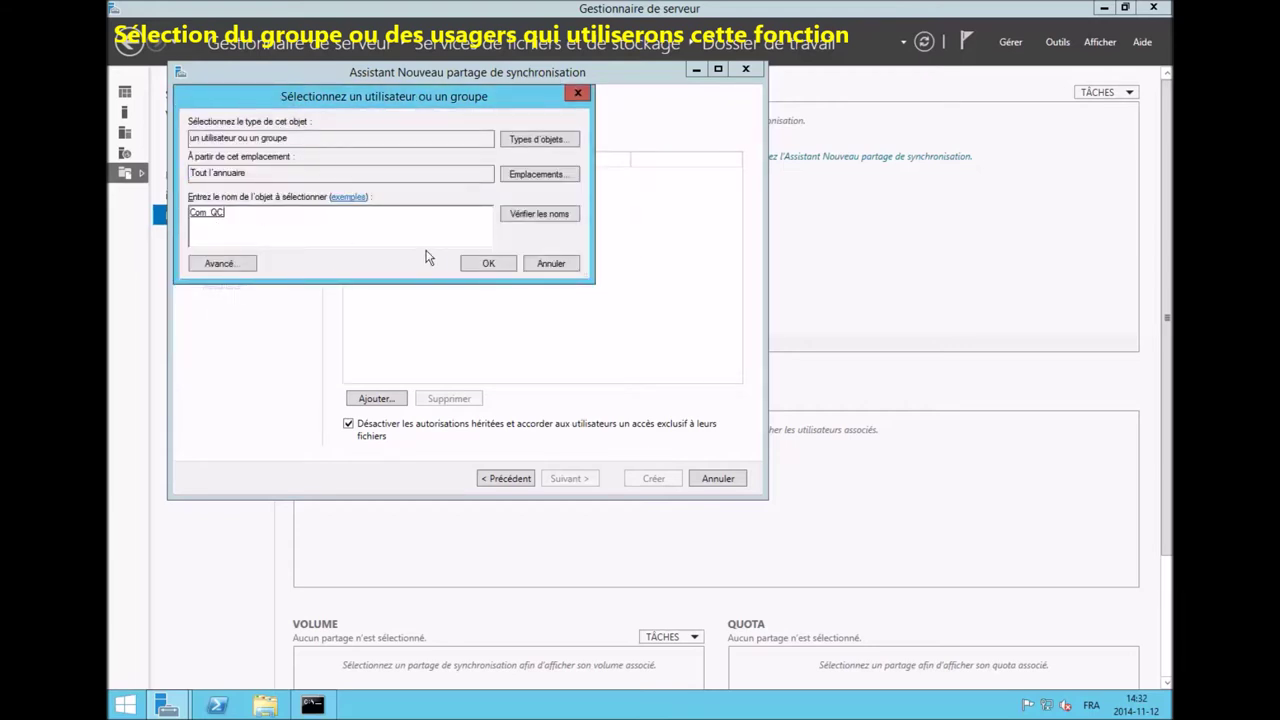
{"action": "left_click", "coordinate": [487, 263]}
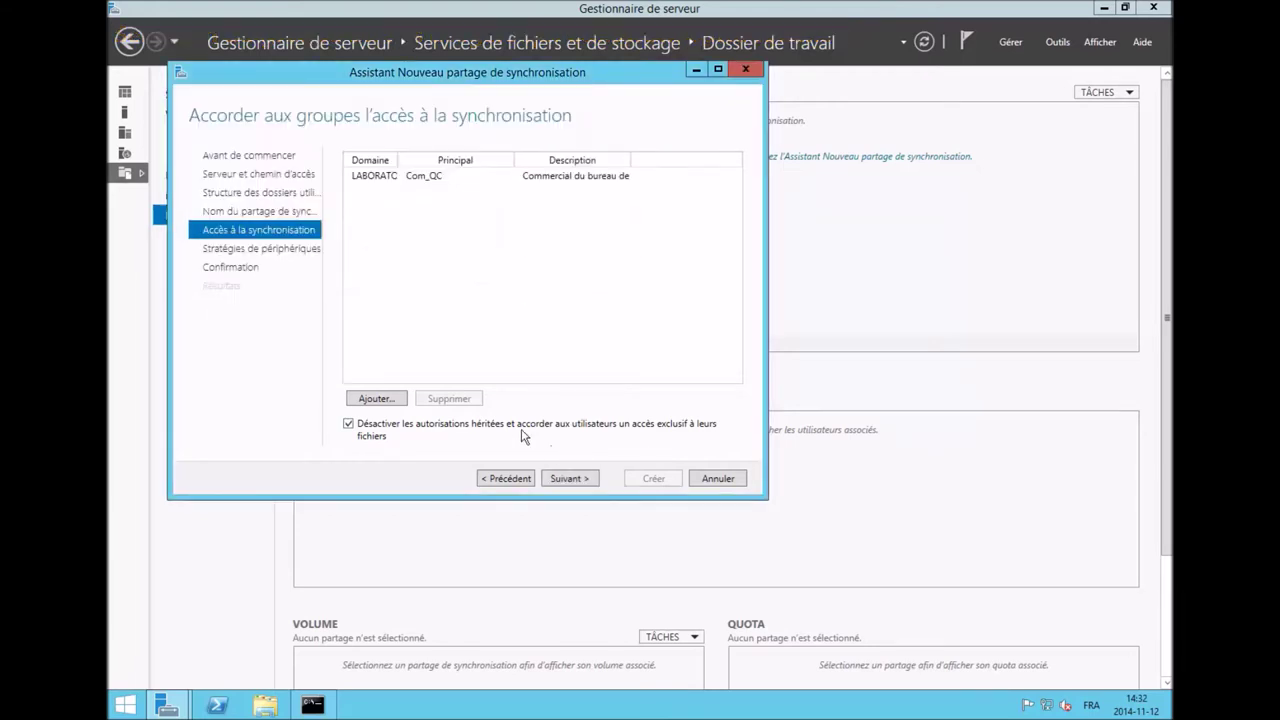
{"action": "left_click", "coordinate": [568, 479]}
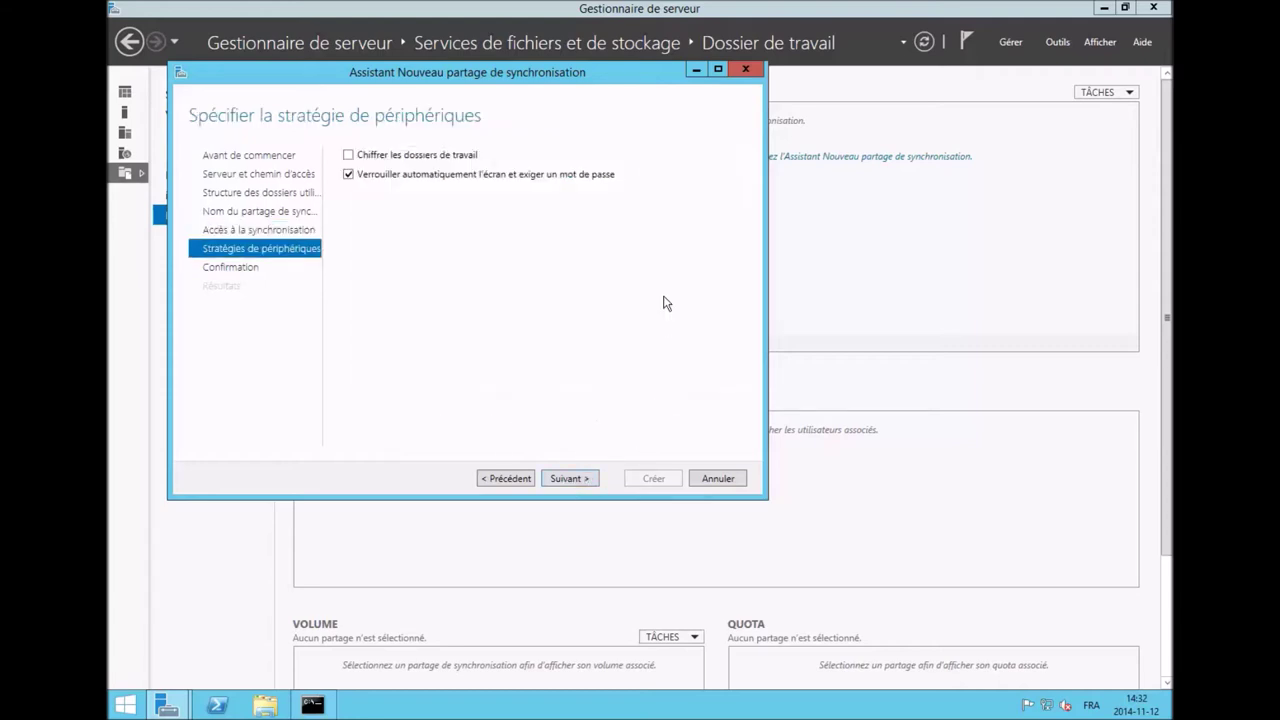
- Turn off the automatic screen lock and password requirement, create the sync share, and close the wizard
{"action": "left_click", "coordinate": [349, 179]}
{"action": "left_click", "coordinate": [566, 479]}
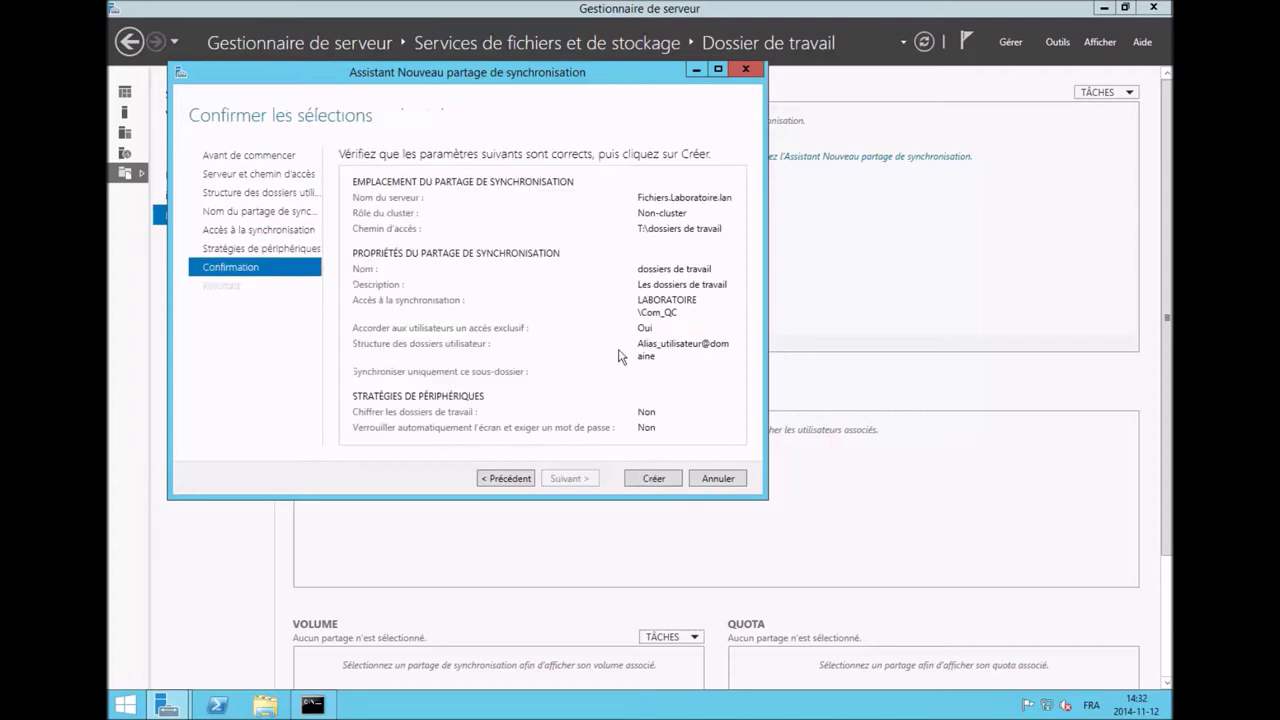
{"action": "left_click", "coordinate": [657, 479]}
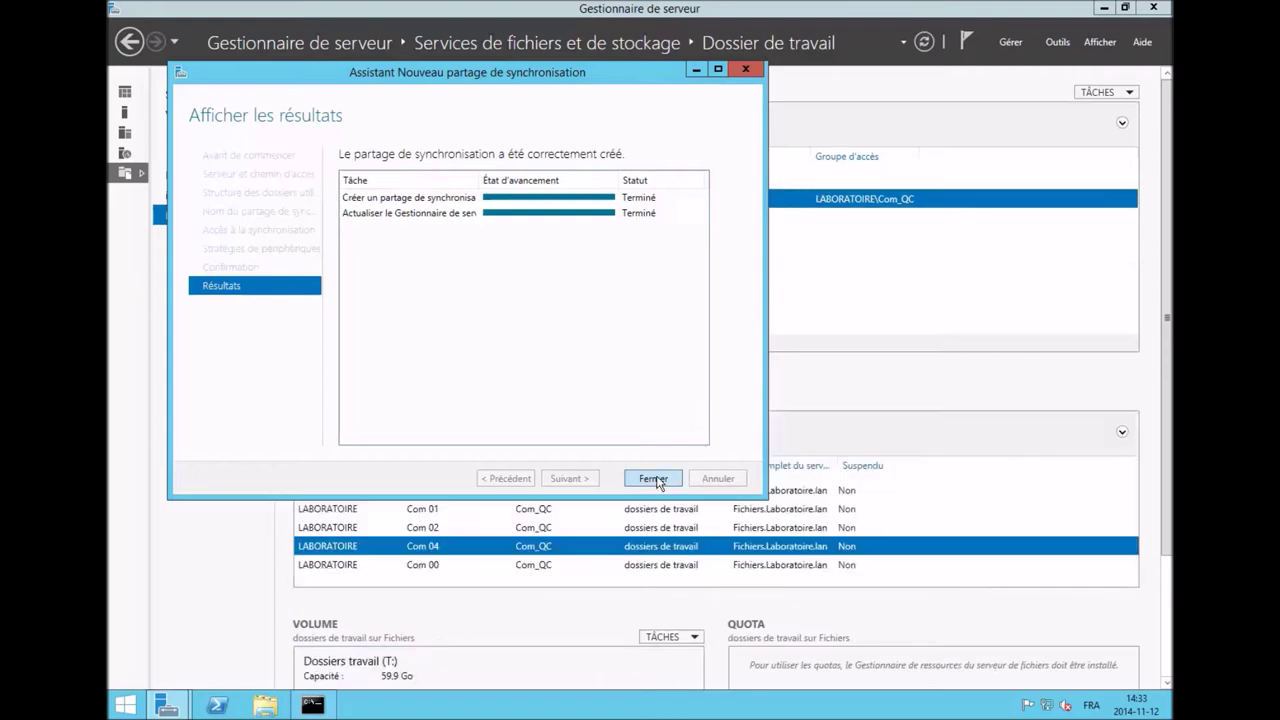
{"action": "left_click", "coordinate": [653, 478]}
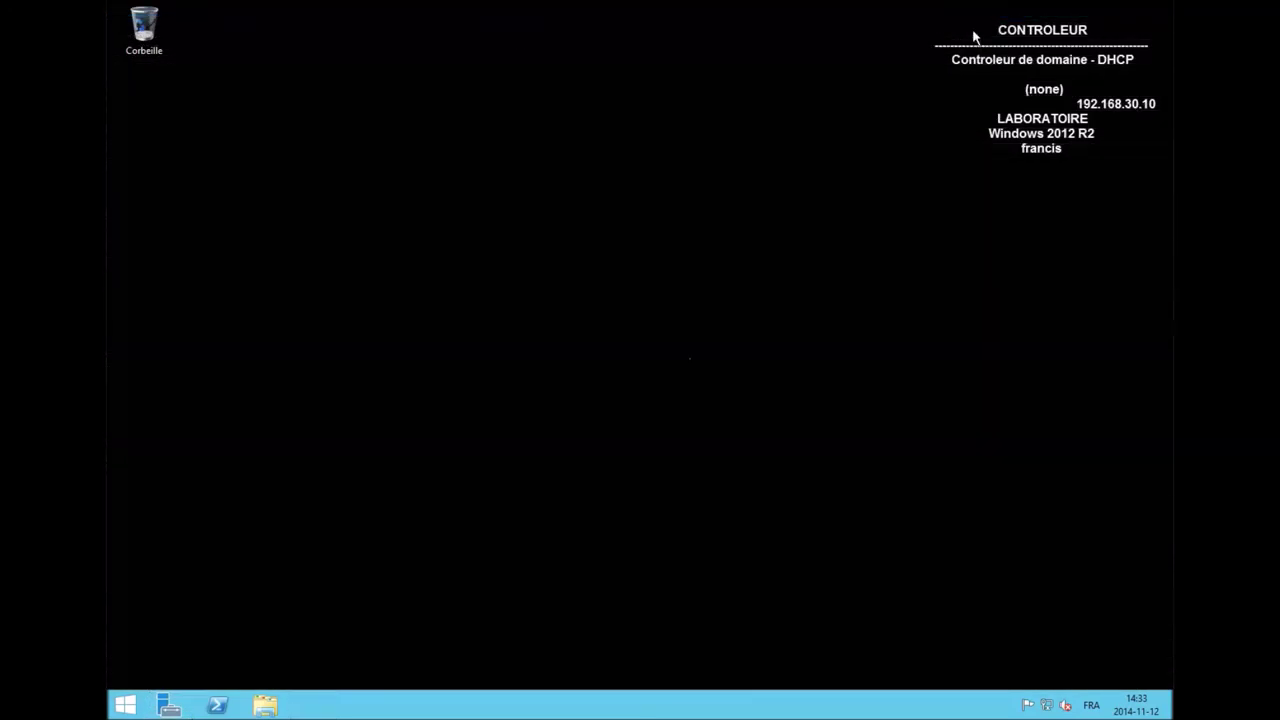
- On the domain controller, open Gestion des stratégies de groupe from the Control Panel's administrative tools and bring its window forward
{"action": "right_click", "coordinate": [133, 713]}
{"action": "left_click", "coordinate": [280, 610]}
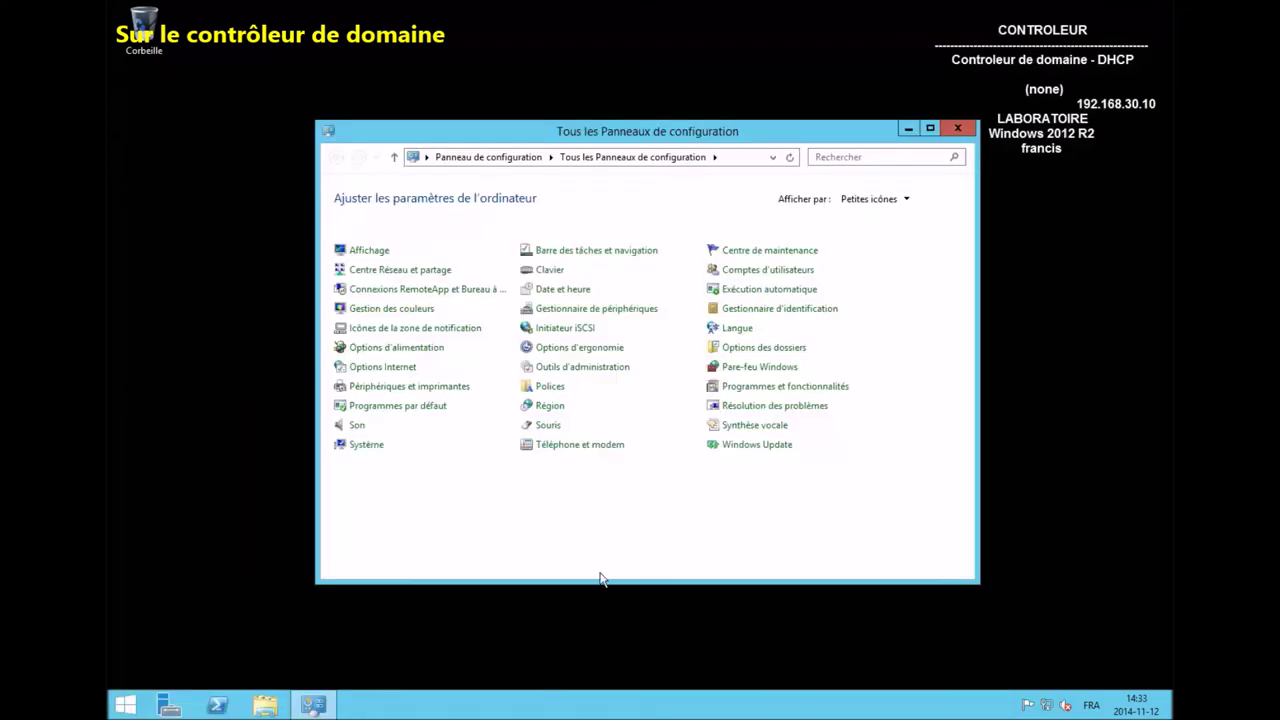
{"action": "left_click", "coordinate": [573, 368]}
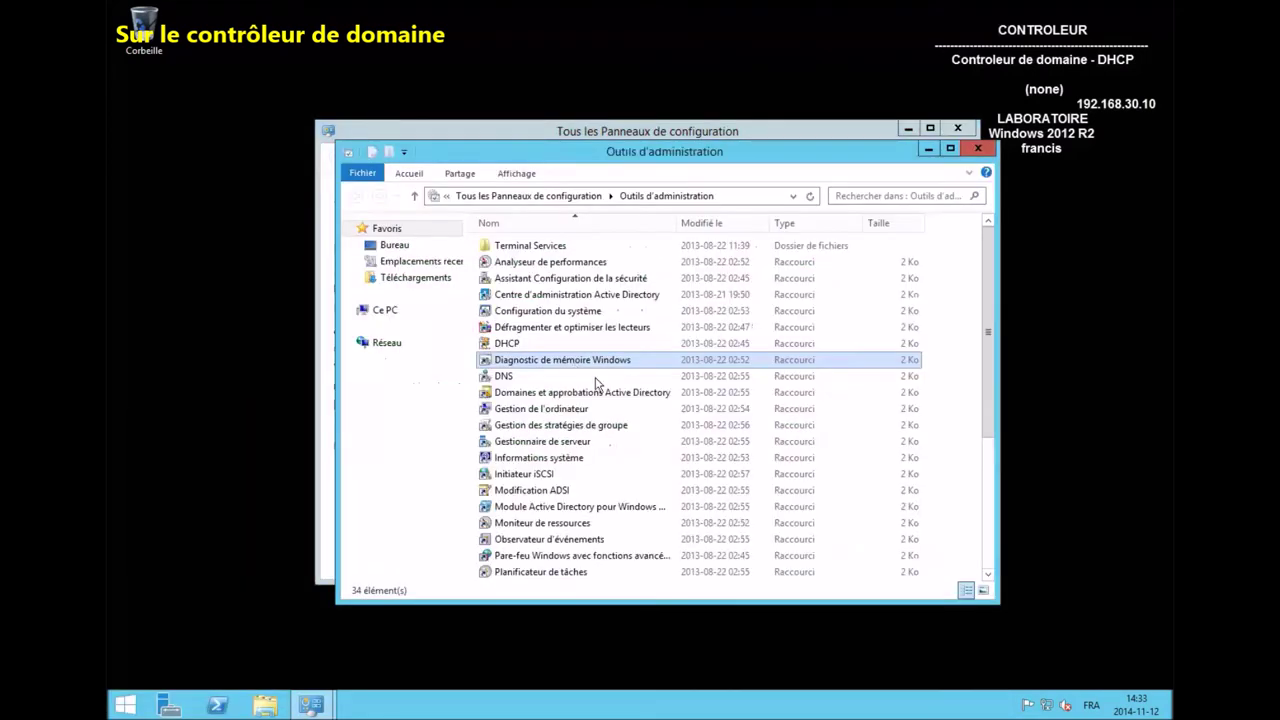
{"action": "left_click", "coordinate": [556, 428]}
{"action": "right_click", "coordinate": [560, 430]}
{"action": "left_click", "coordinate": [588, 436]}
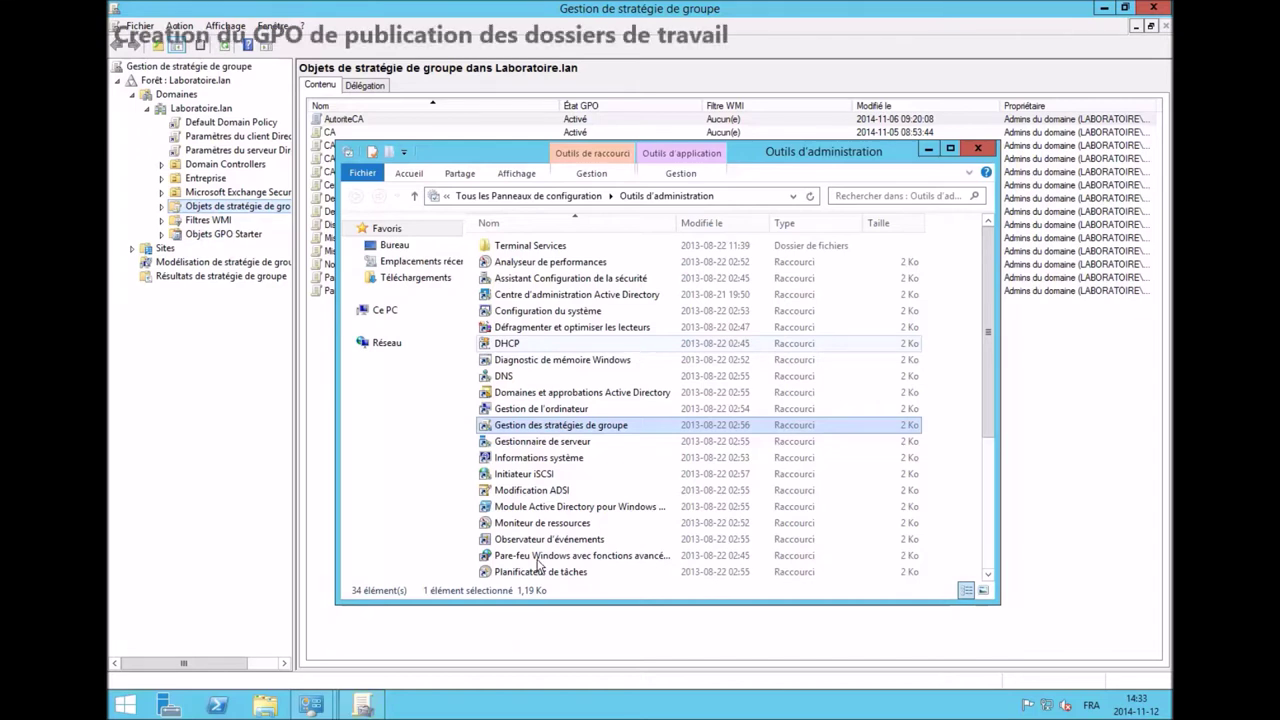
{"action": "left_click", "coordinate": [335, 317]}
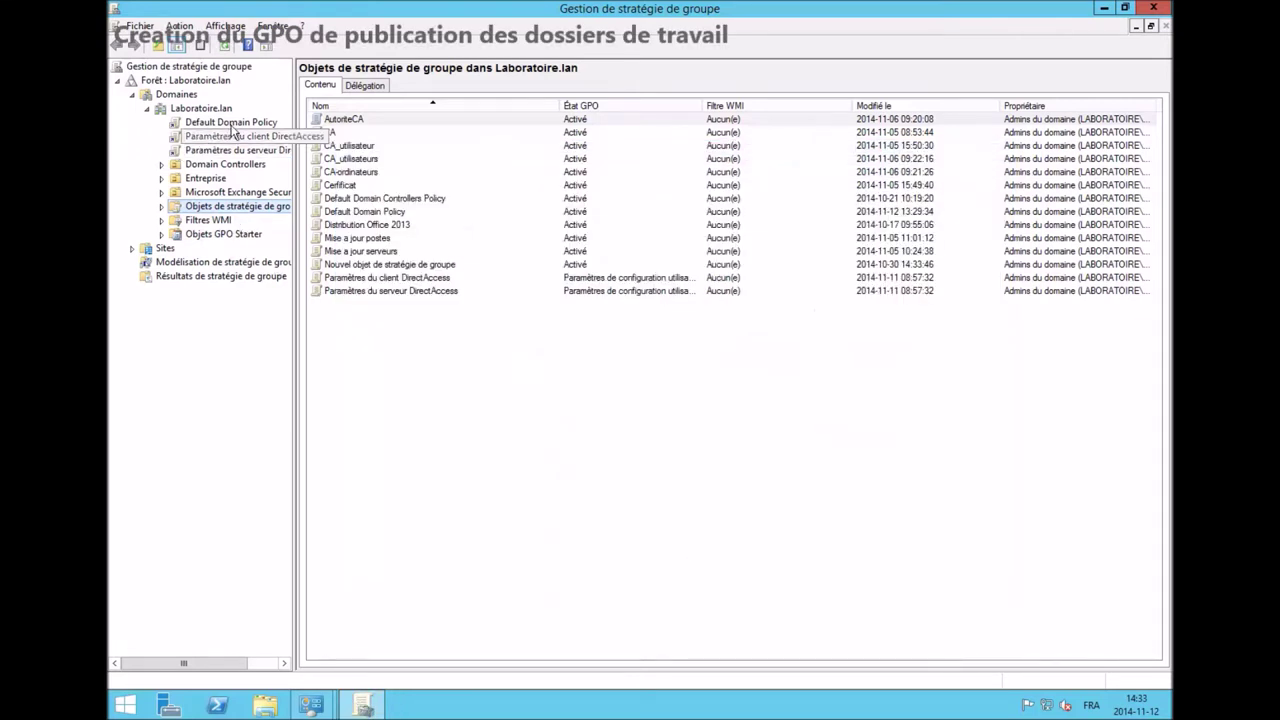
- Create a GPO named Dossier de travail linked to the Commercial organizational unit under Entreprise, Canada, Quebec
{"action": "double_click", "coordinate": [207, 178]}
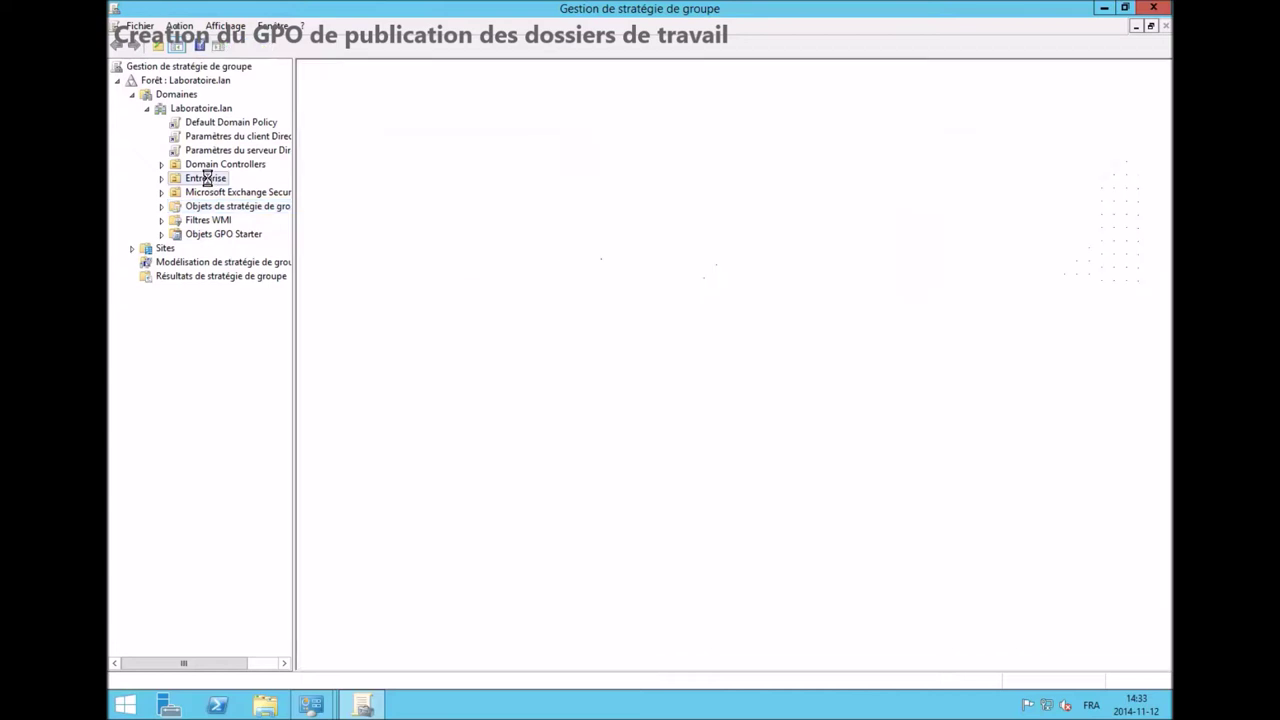
{"action": "double_click", "coordinate": [217, 207]}
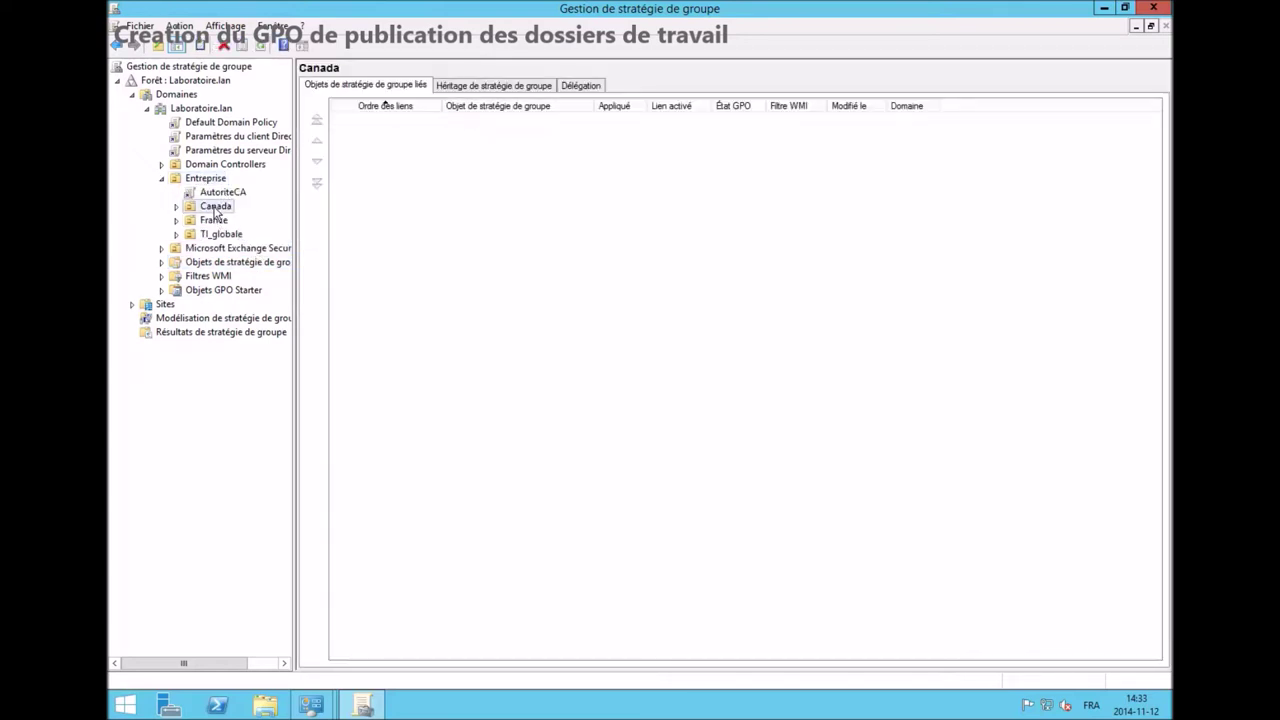
{"action": "double_click", "coordinate": [230, 221]}
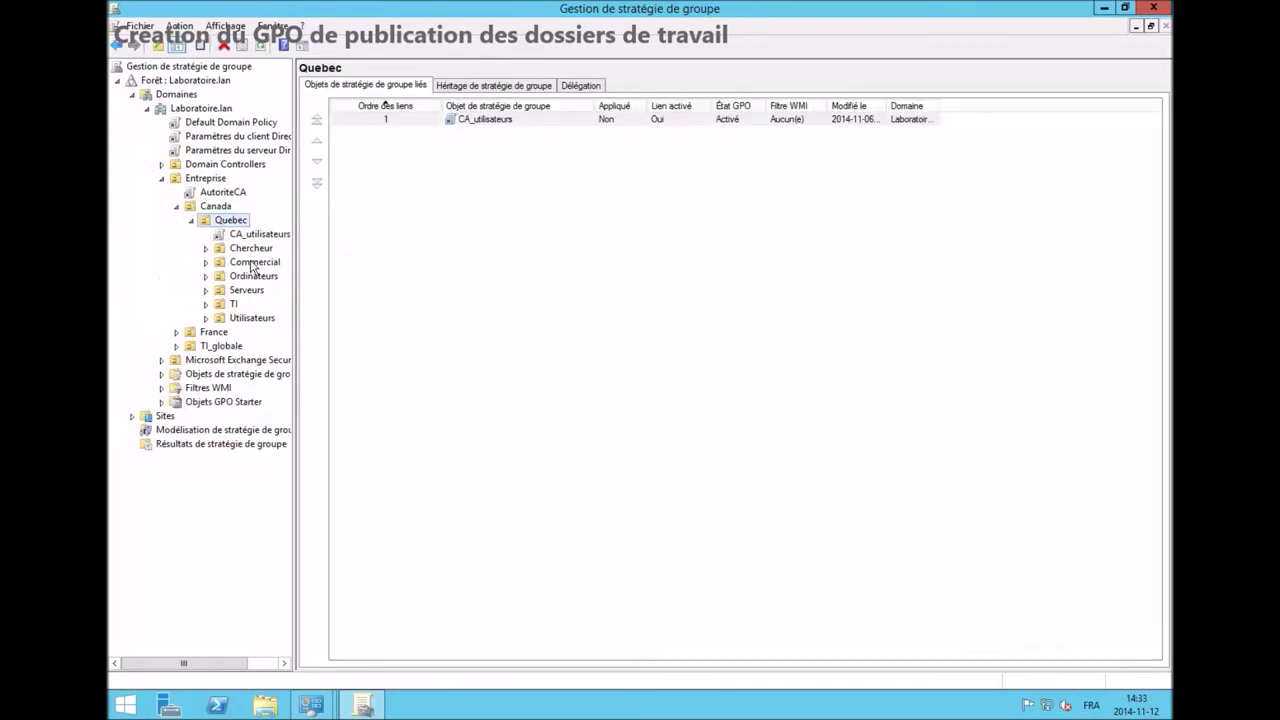
{"action": "left_click", "coordinate": [254, 262]}
{"action": "right_click", "coordinate": [255, 263]}
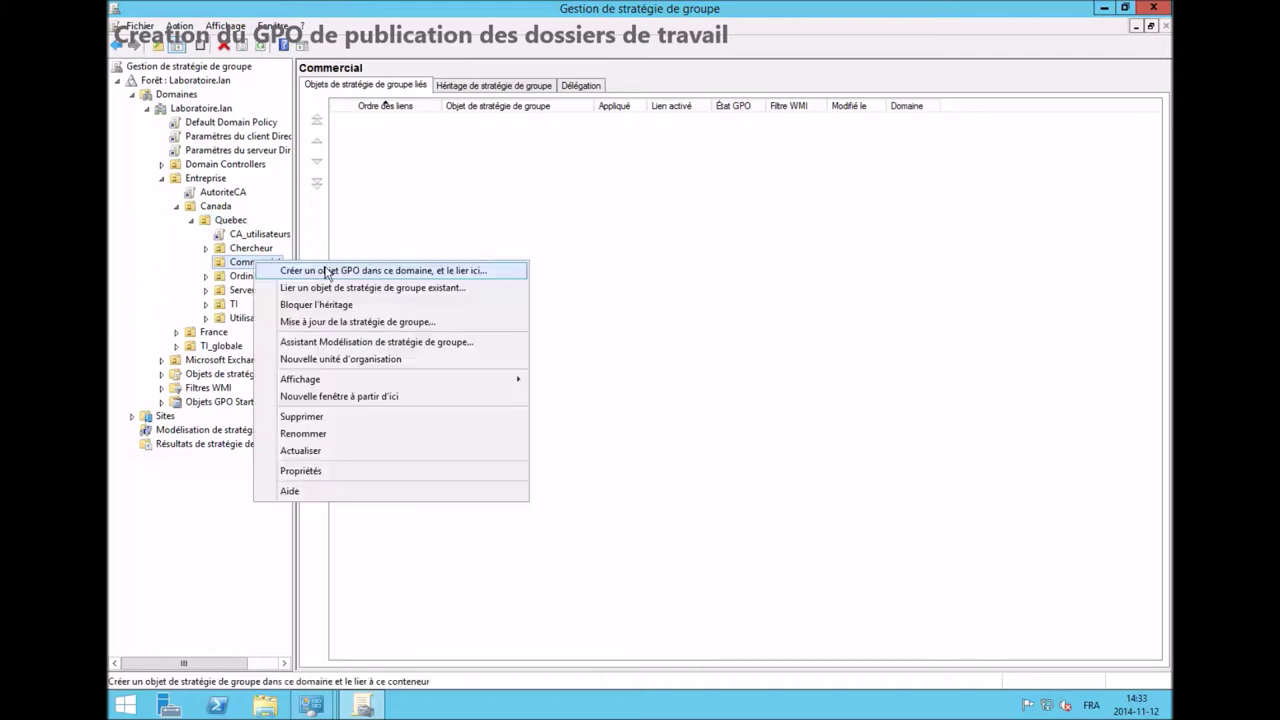
{"action": "left_click", "coordinate": [344, 273]}
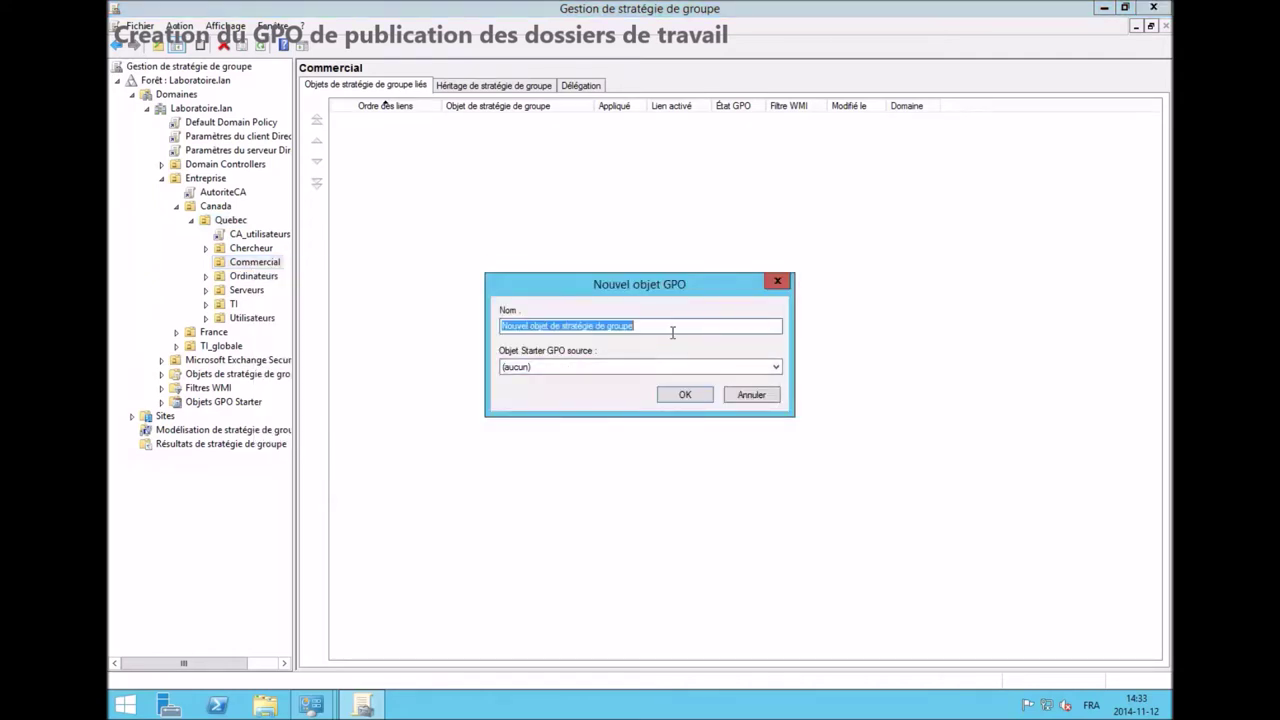
{"action": "type", "text": "Dossier de travail"}
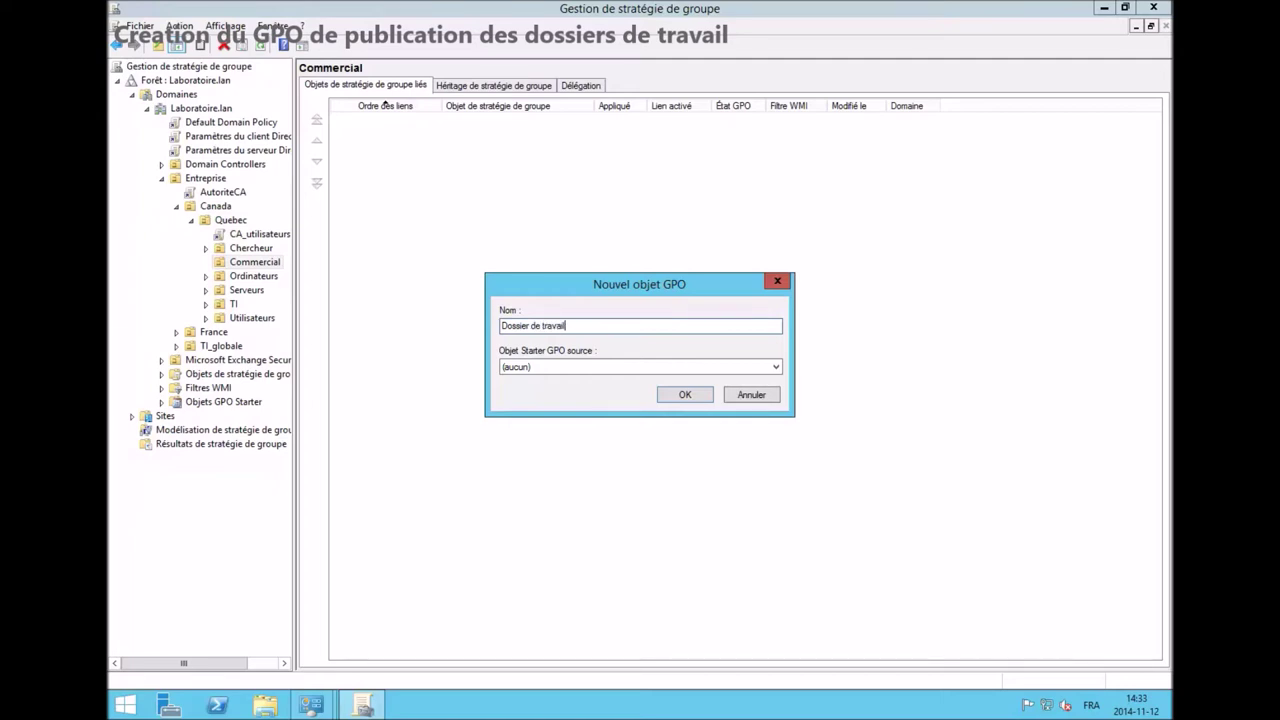
{"action": "left_click", "coordinate": [687, 397]}
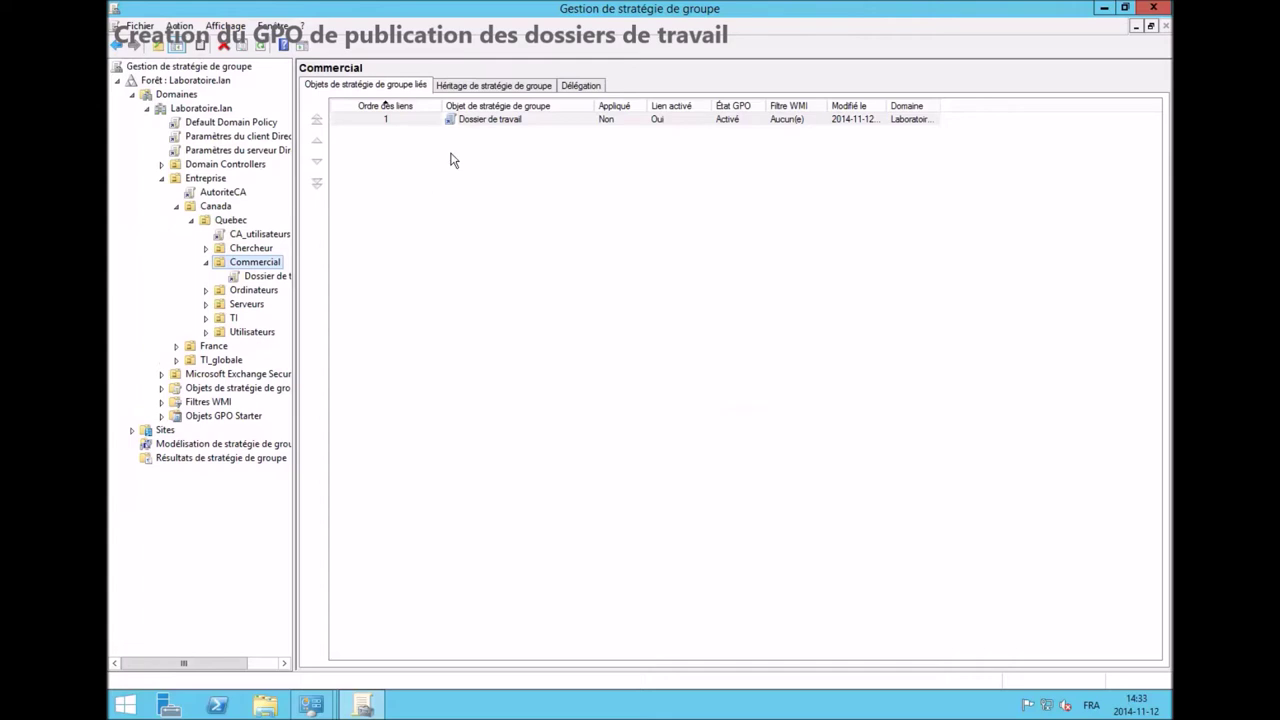
- Edit the Dossier de travail GPO and open Dossiers de travail under the computer configuration's administrative templates, Composants Windows
{"action": "right_click", "coordinate": [493, 121]}
{"action": "left_click", "coordinate": [533, 130]}
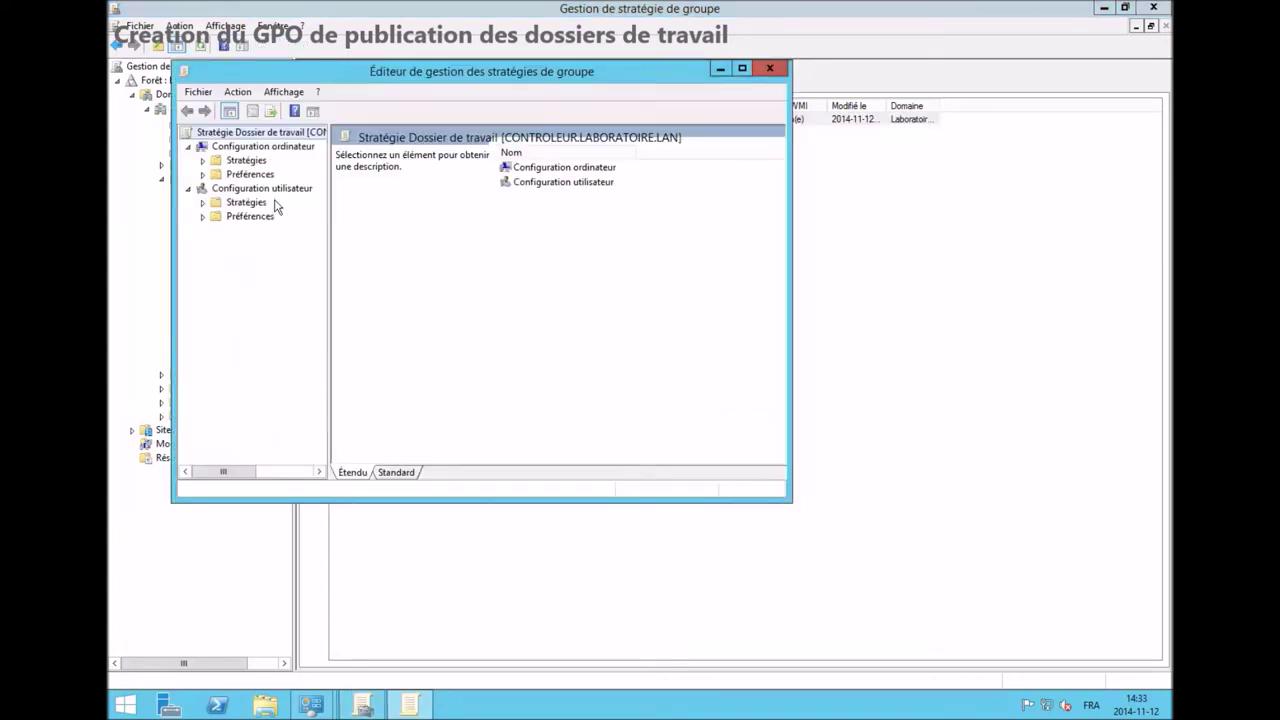
{"action": "left_click", "coordinate": [202, 176]}
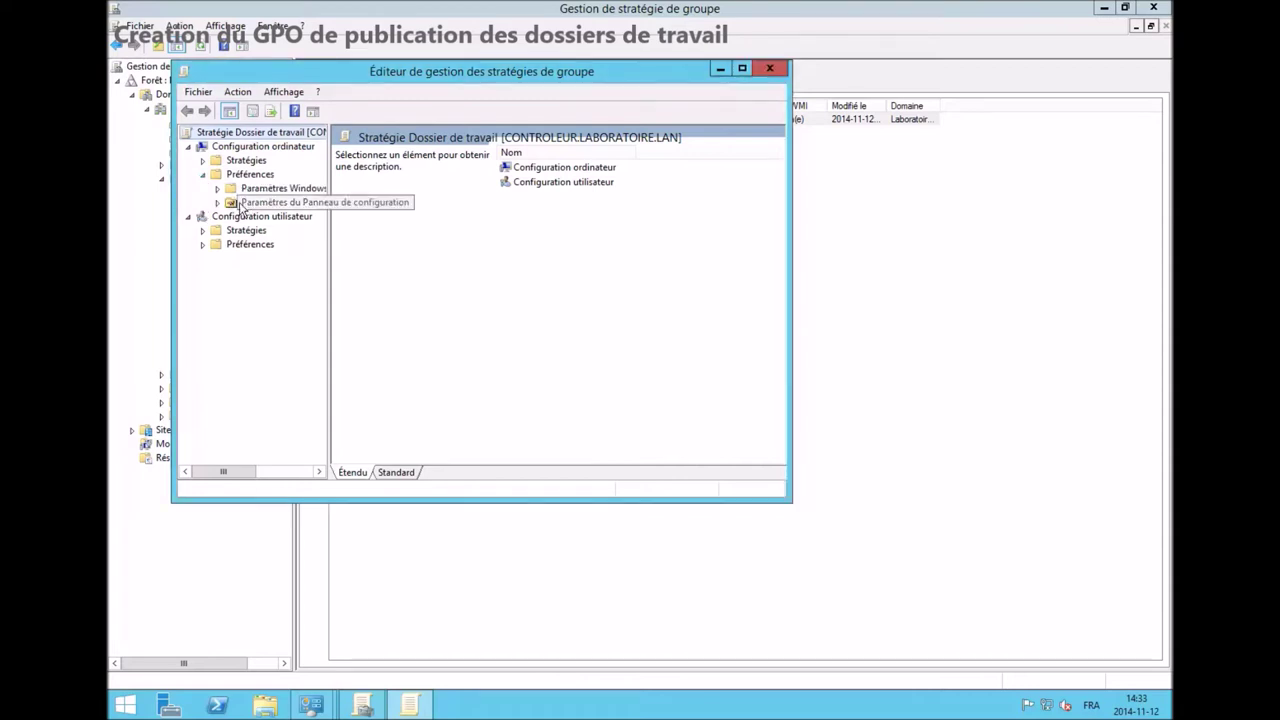
{"action": "left_click", "coordinate": [203, 160]}
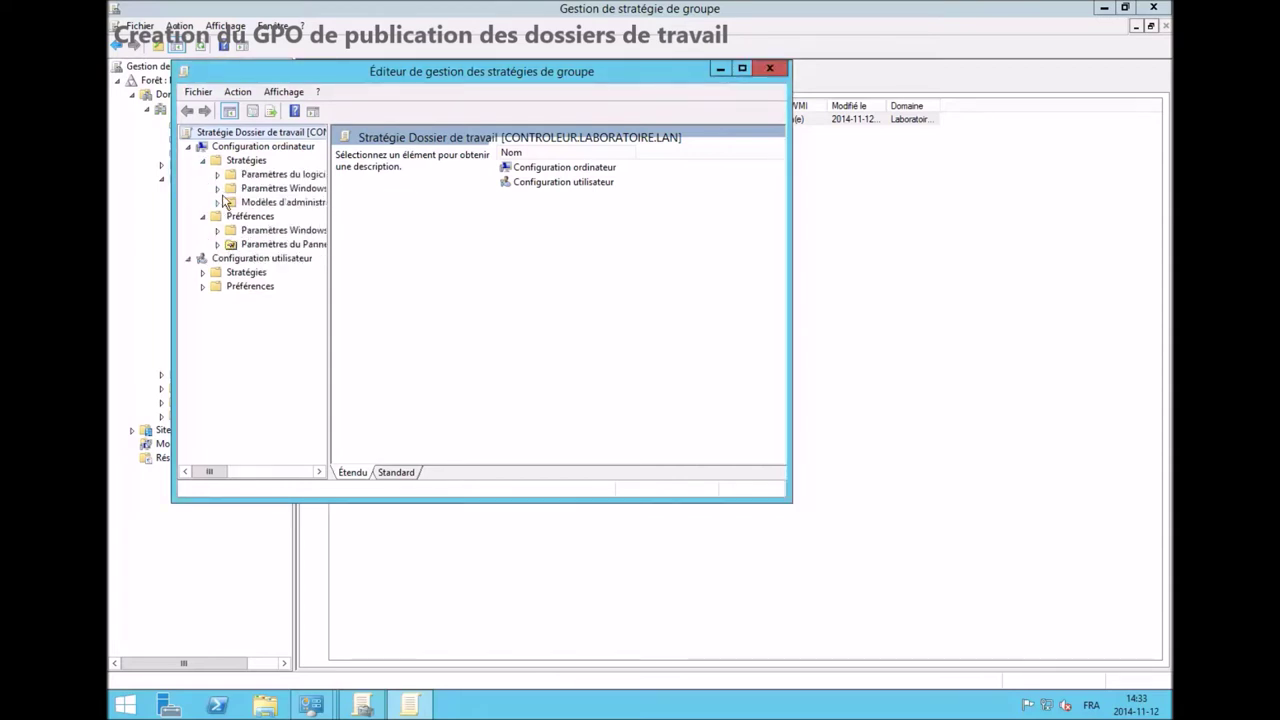
{"action": "left_click", "coordinate": [218, 189]}
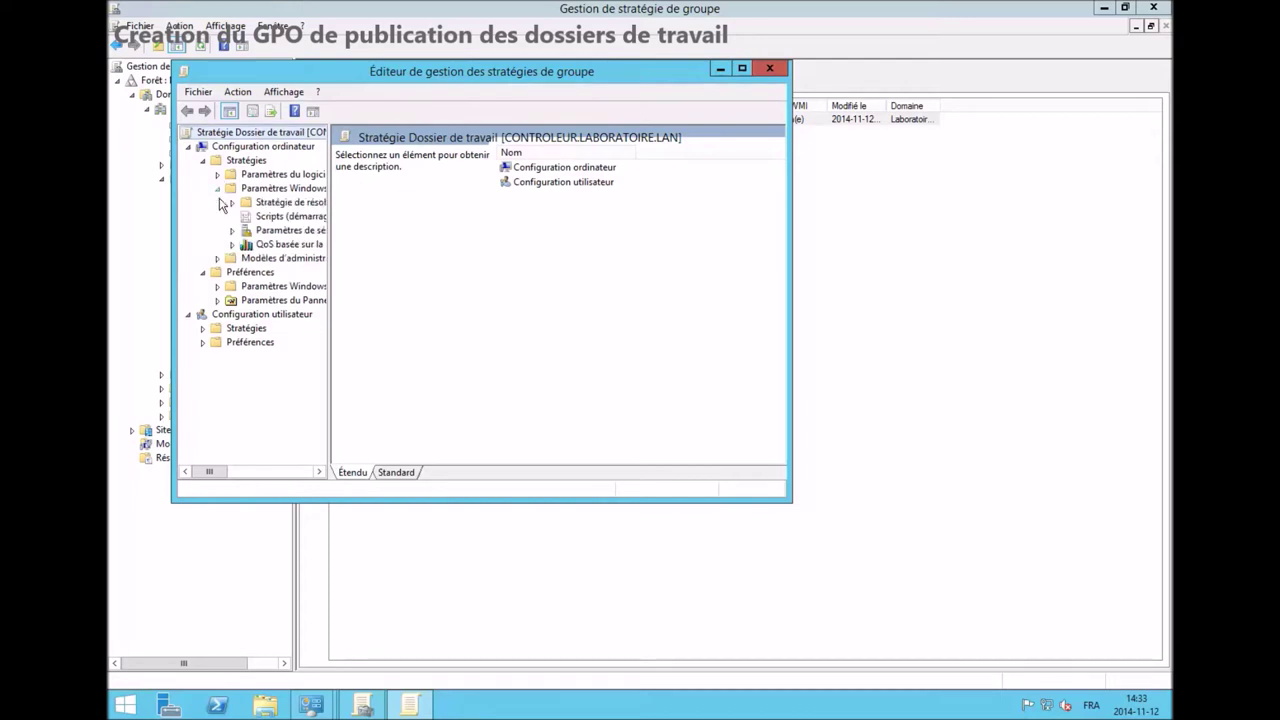
{"action": "left_click", "coordinate": [218, 258]}
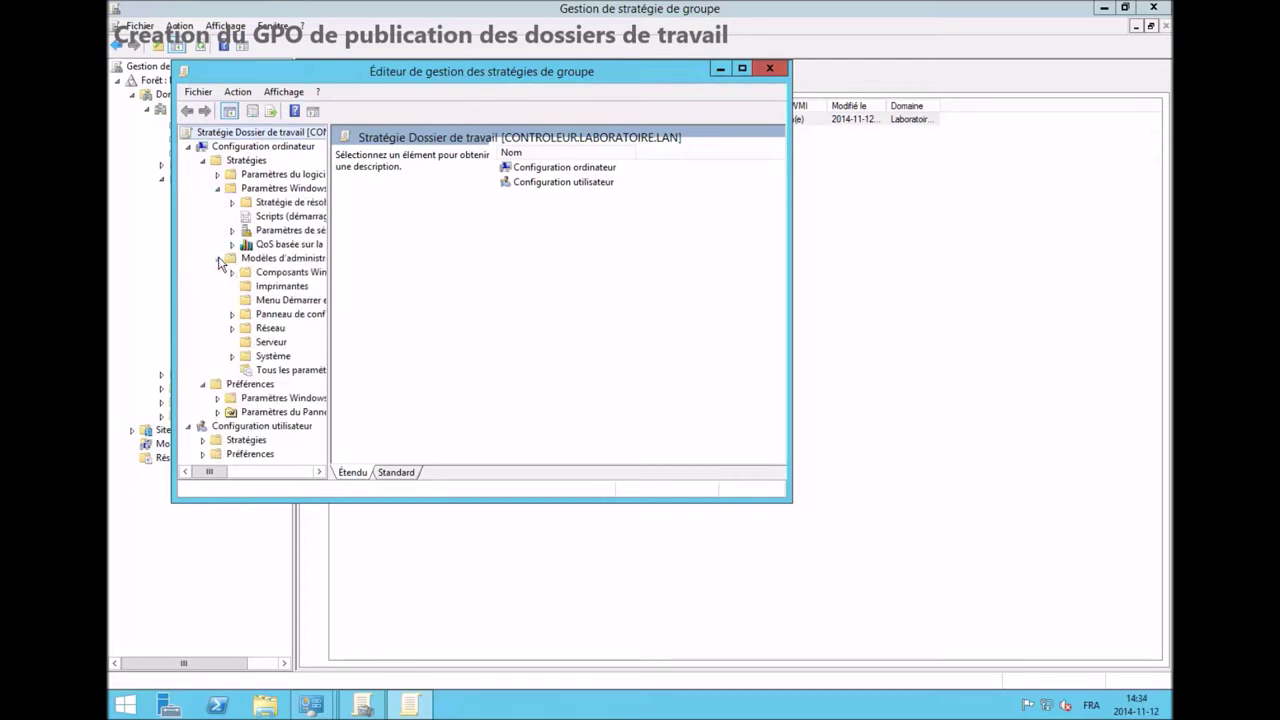
{"action": "double_click", "coordinate": [294, 281]}
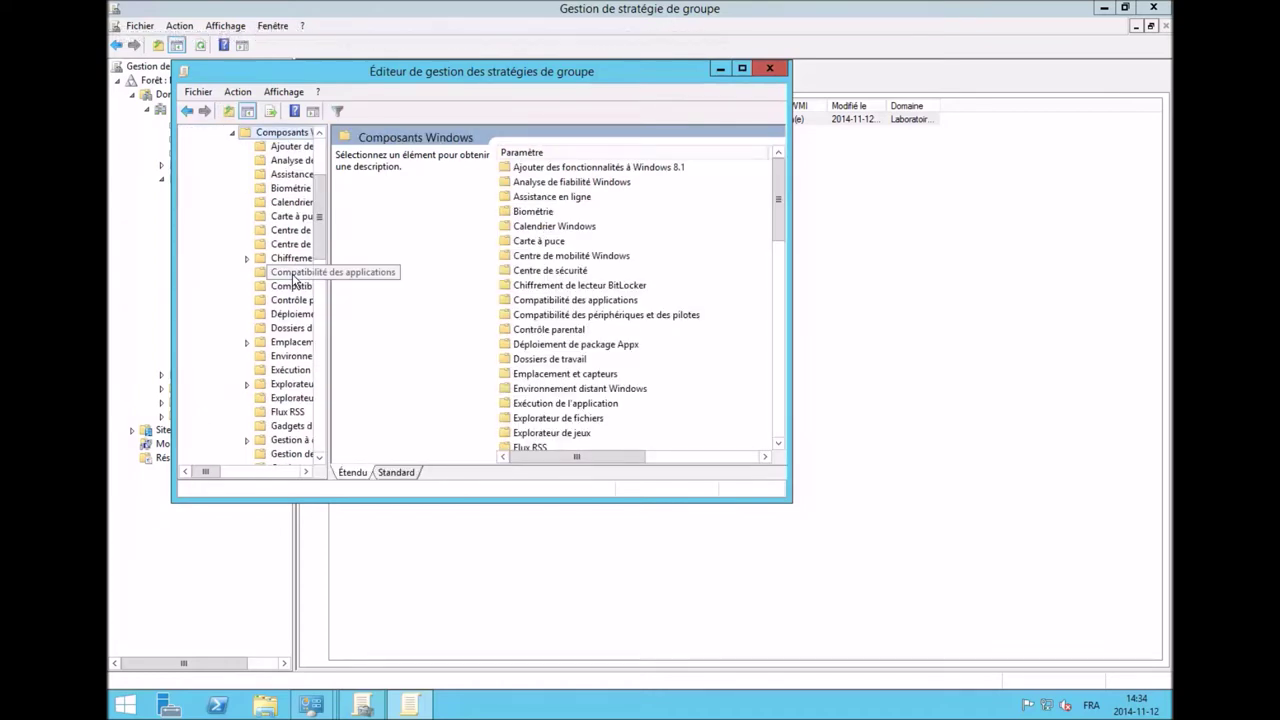
{"action": "double_click", "coordinate": [560, 359]}
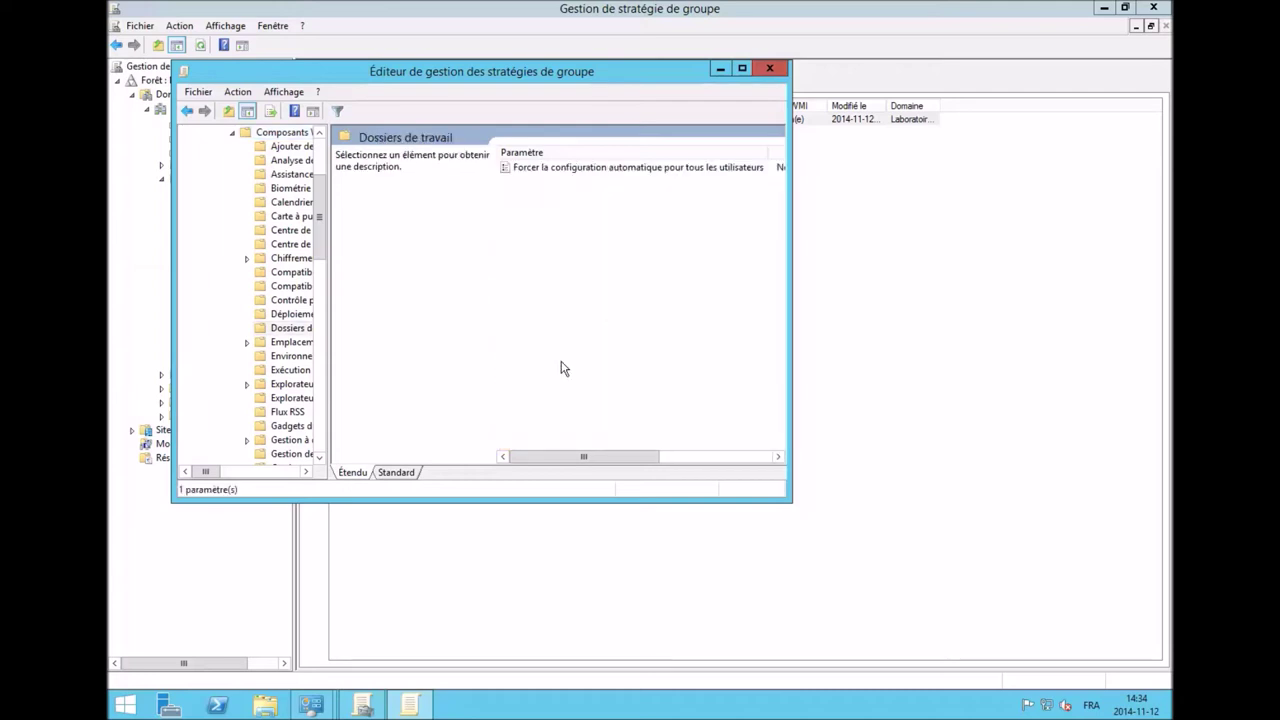
- Set the computer policy "Forcer la configuration automatique pour tous les utilisateurs" to Activé and save it
{"action": "double_click", "coordinate": [538, 168]}
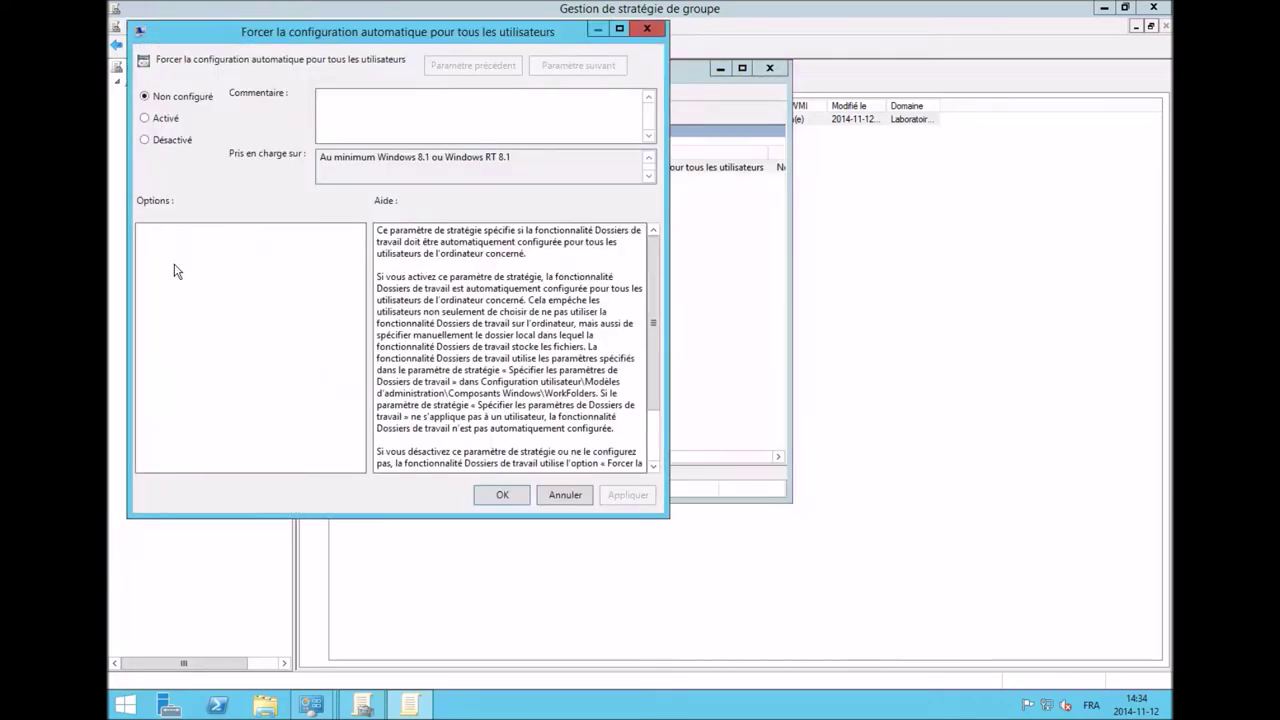
{"action": "left_click", "coordinate": [162, 120]}
{"action": "left_click", "coordinate": [518, 496]}
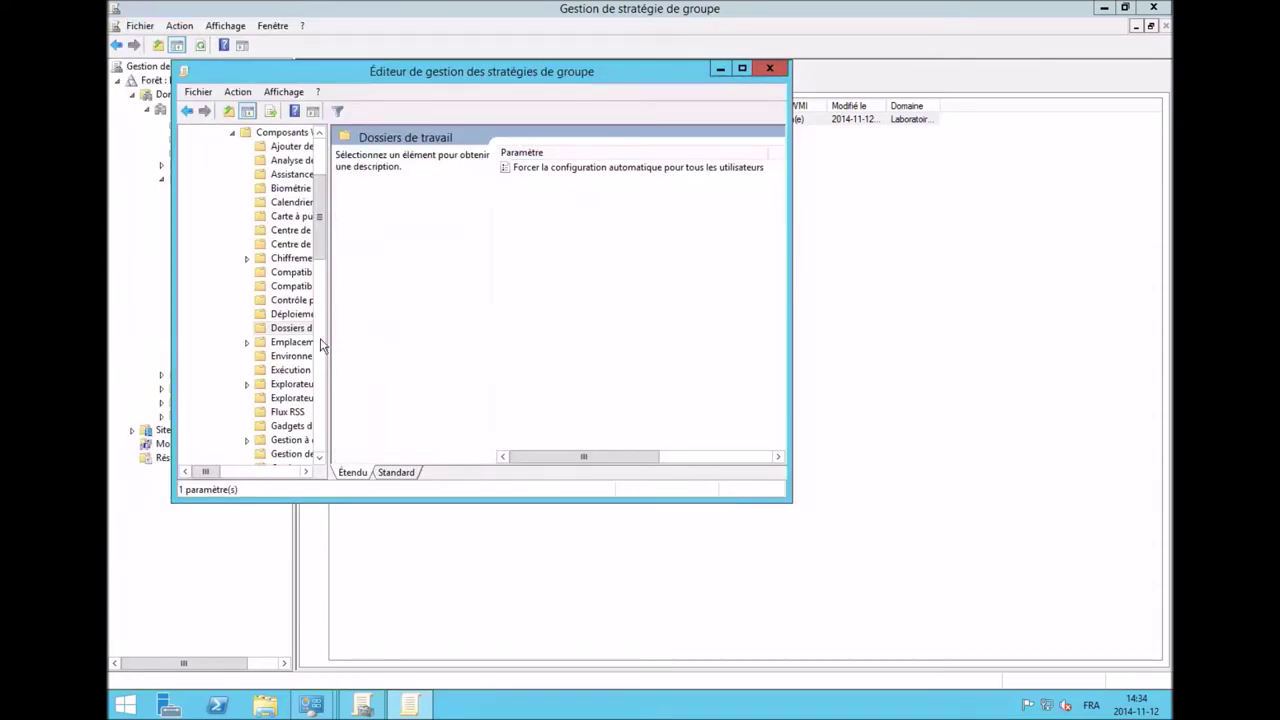
- Check the state and help text of the computer policy "Forcer la configuration automatique pour tous les utilisateurs"
{"action": "left_click", "coordinate": [556, 170]}
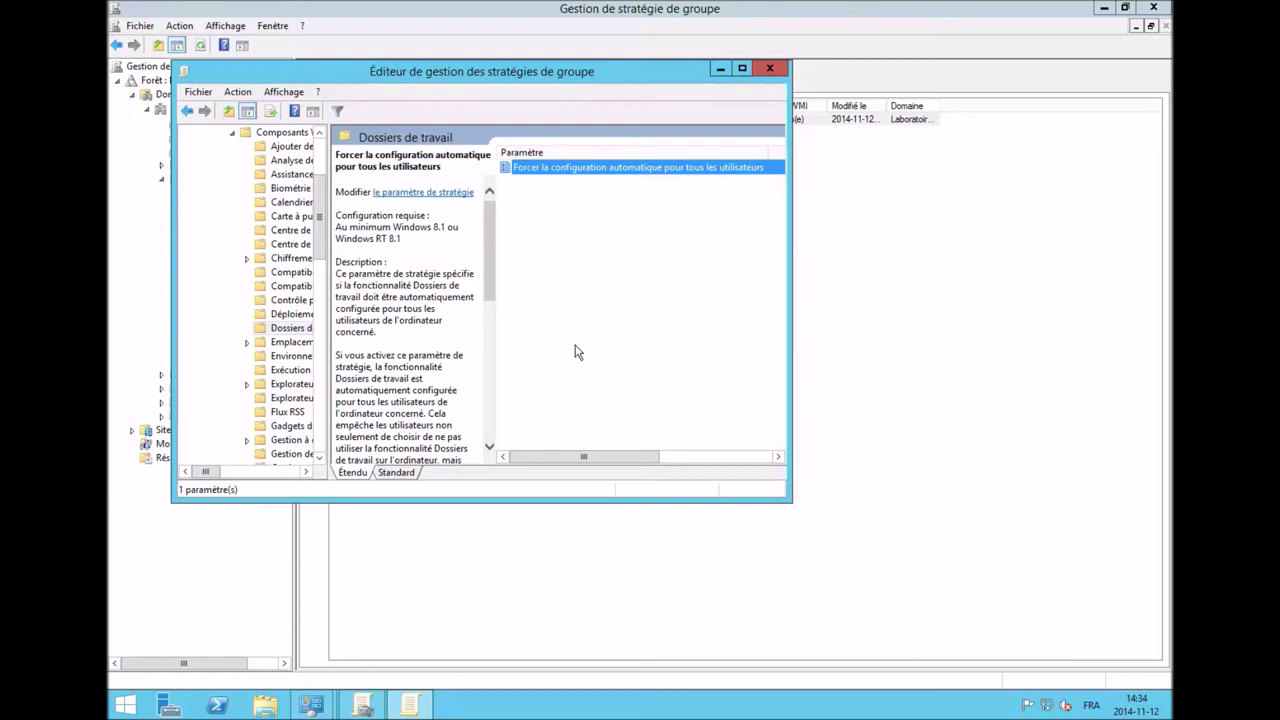
{"action": "left_click", "coordinate": [404, 476]}
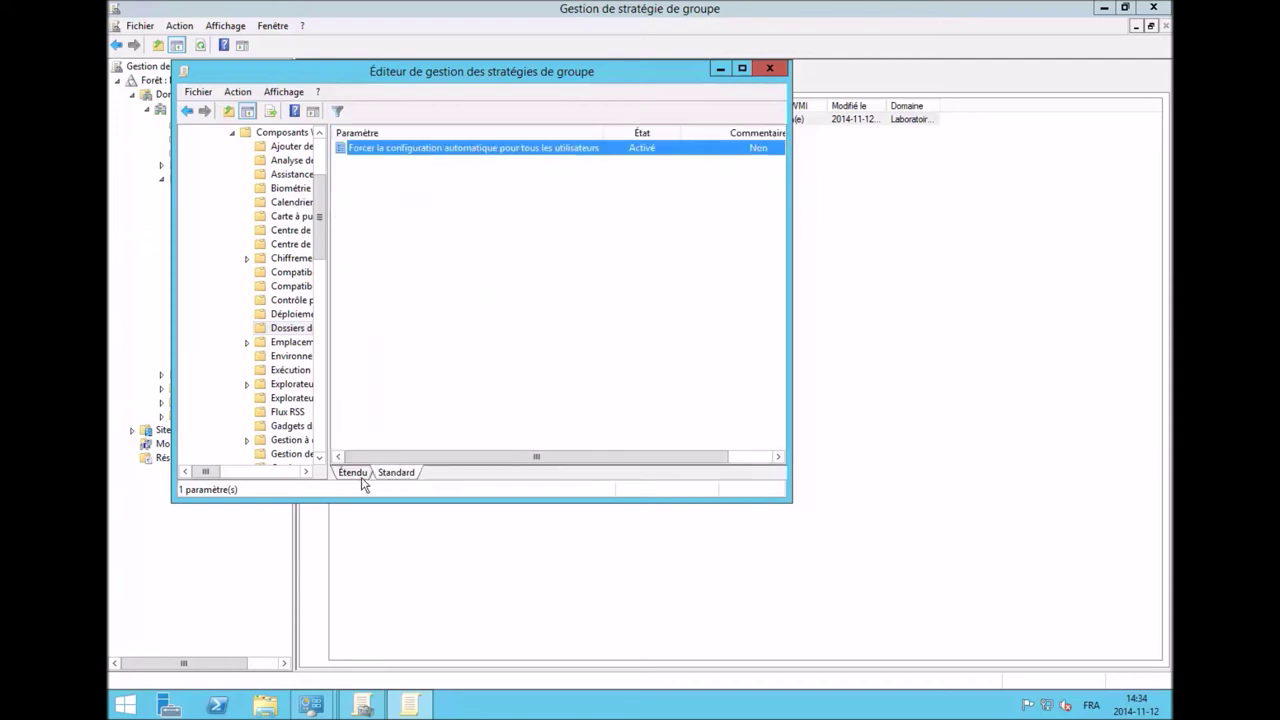
{"action": "double_click", "coordinate": [502, 150]}
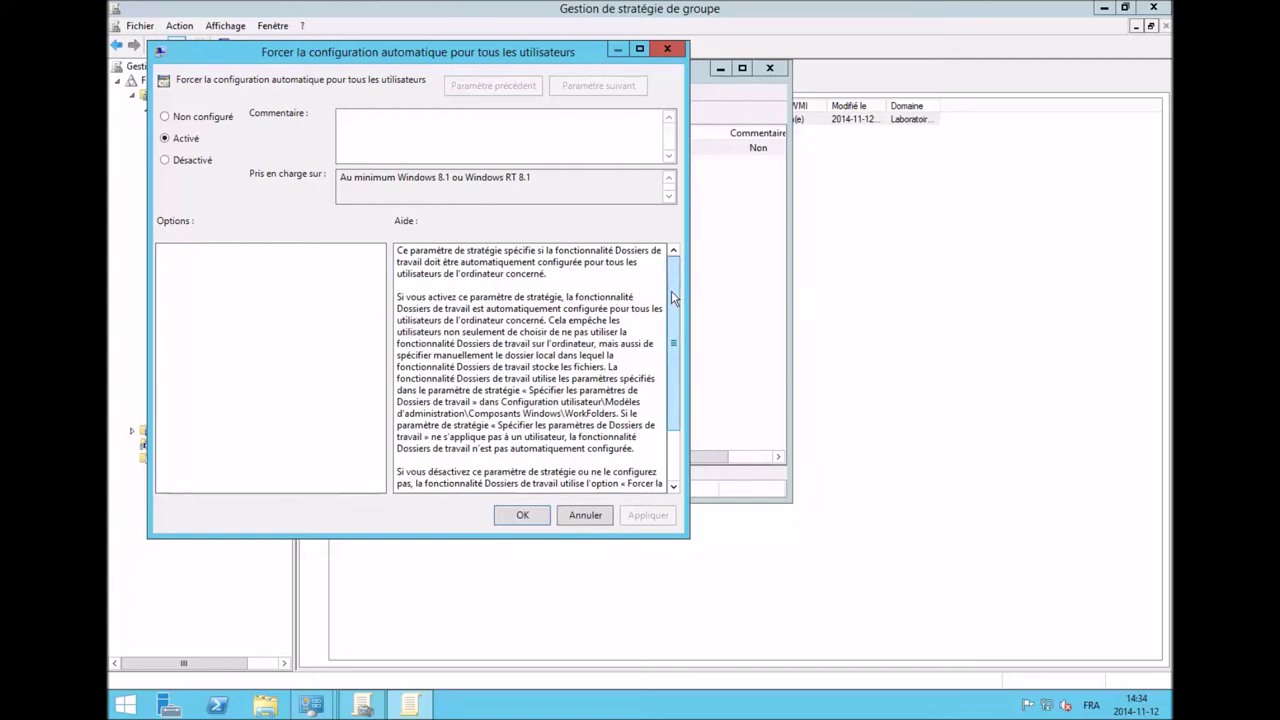
{"action": "left_click_drag", "start_coordinate": [675, 300], "coordinate": [677, 344]}
{"action": "left_click", "coordinate": [522, 515]}
{"action": "left_click", "coordinate": [557, 340]}
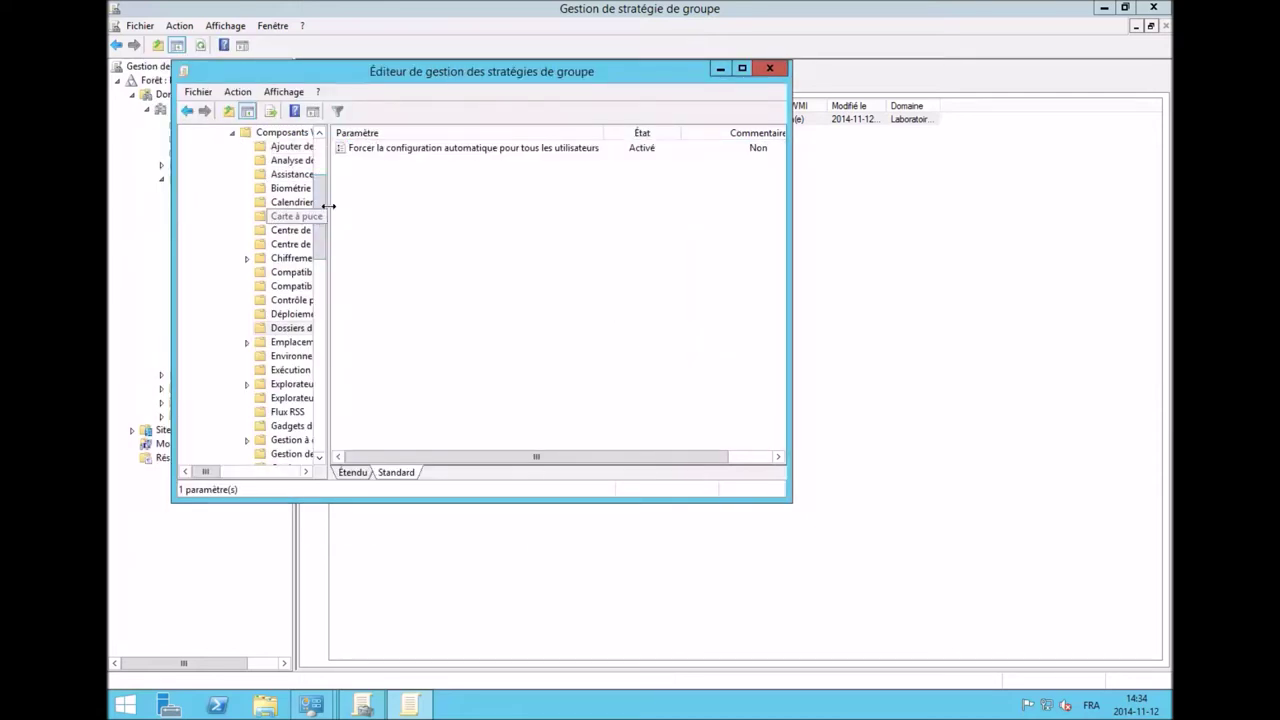
- Widen the policy tree, collapse Composants Windows, and close the group policy editor
{"action": "left_click_drag", "start_coordinate": [328, 209], "coordinate": [421, 212]}
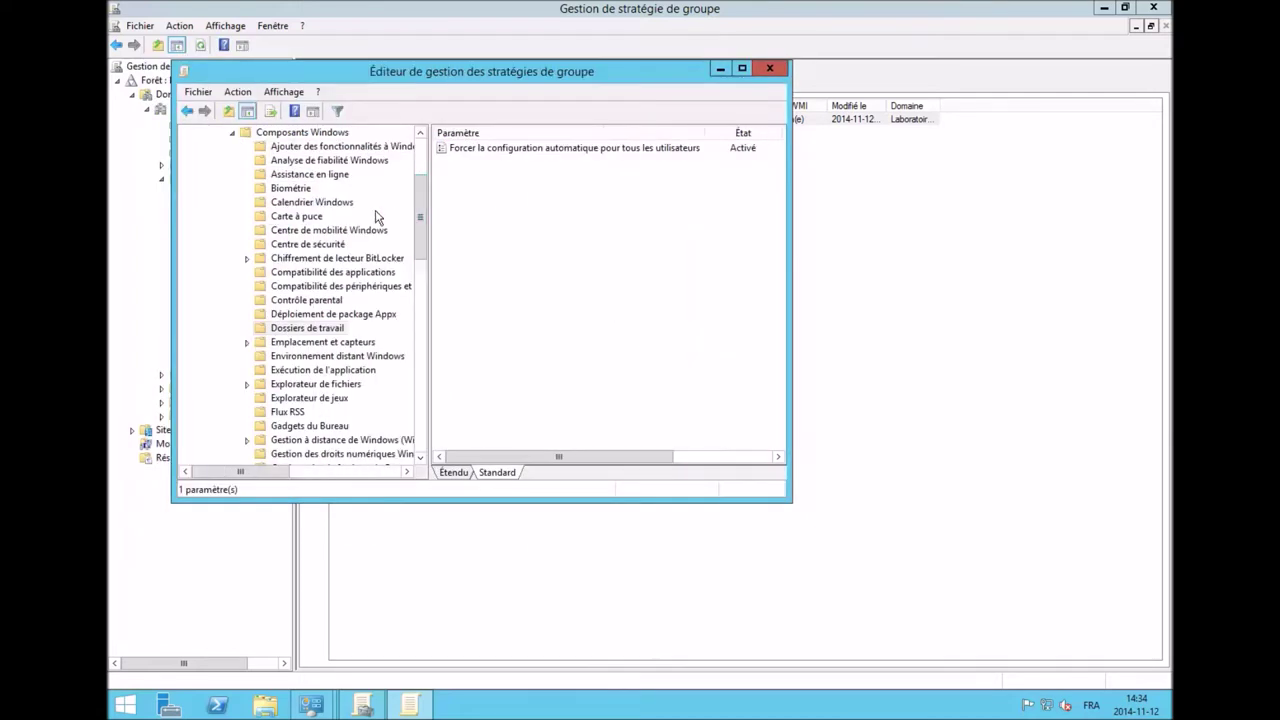
{"action": "left_click", "coordinate": [232, 132]}
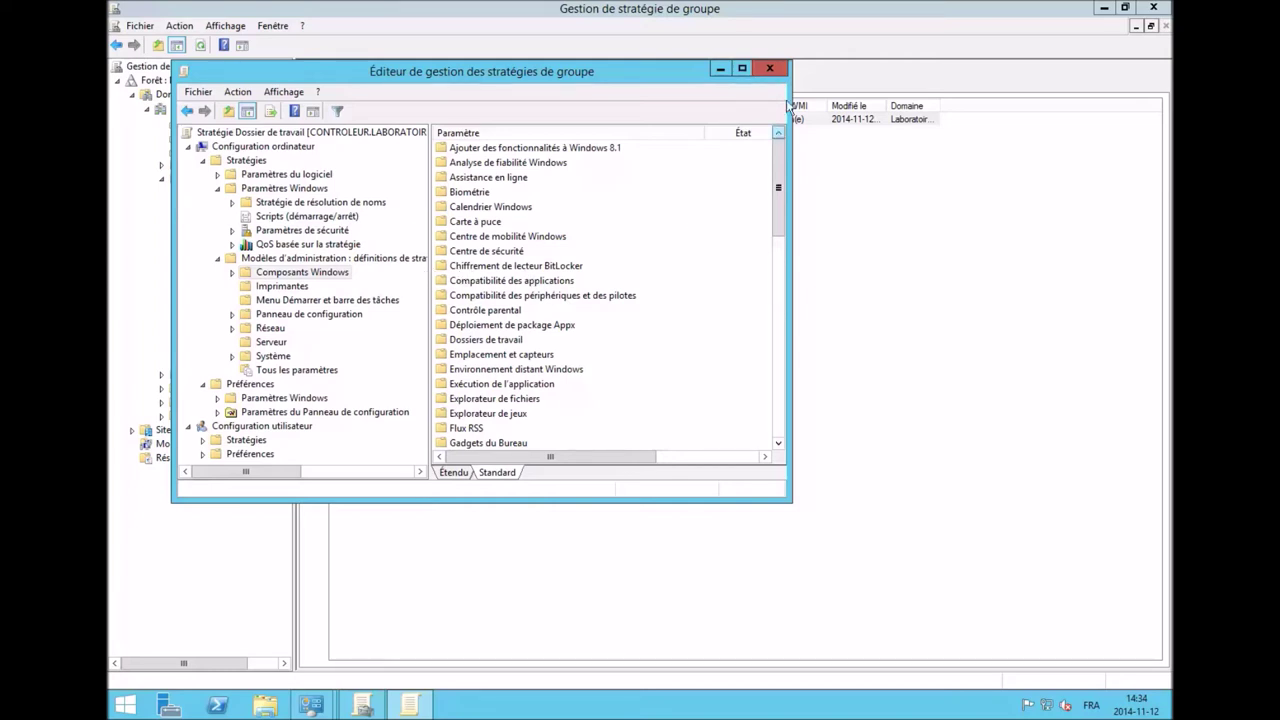
{"action": "left_click", "coordinate": [776, 69]}
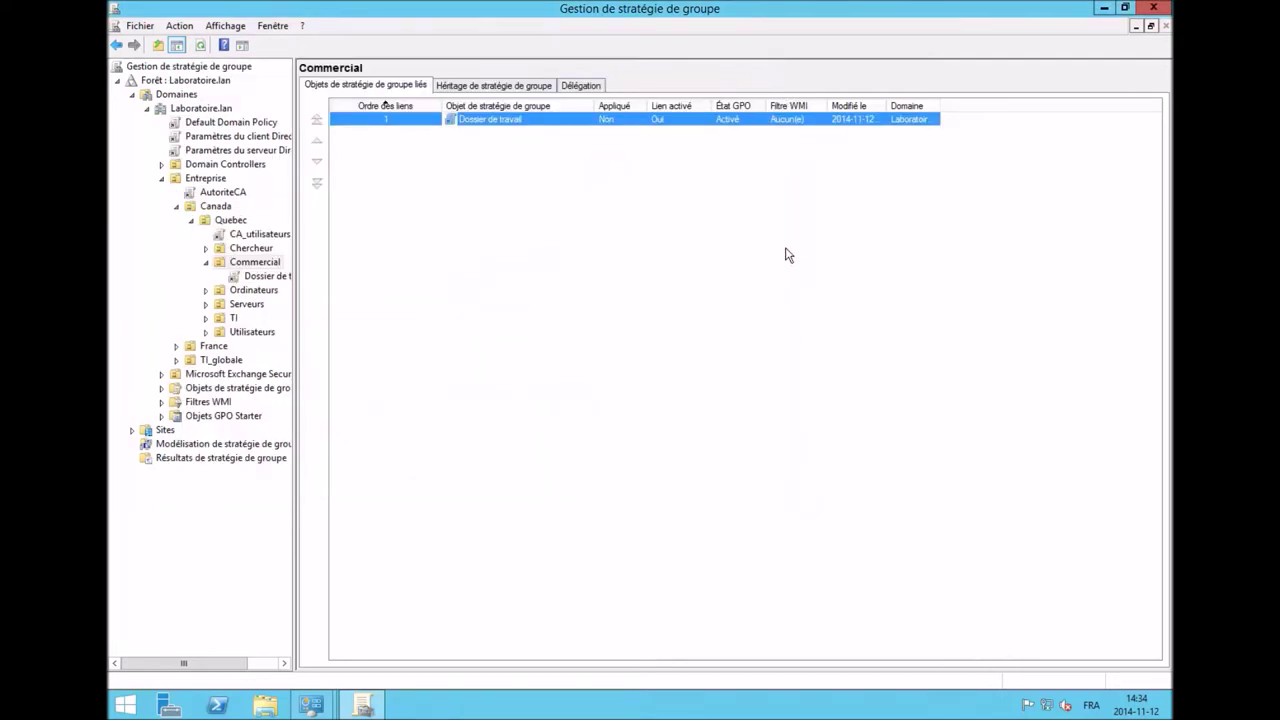
{"action": "left_click", "coordinate": [786, 255]}
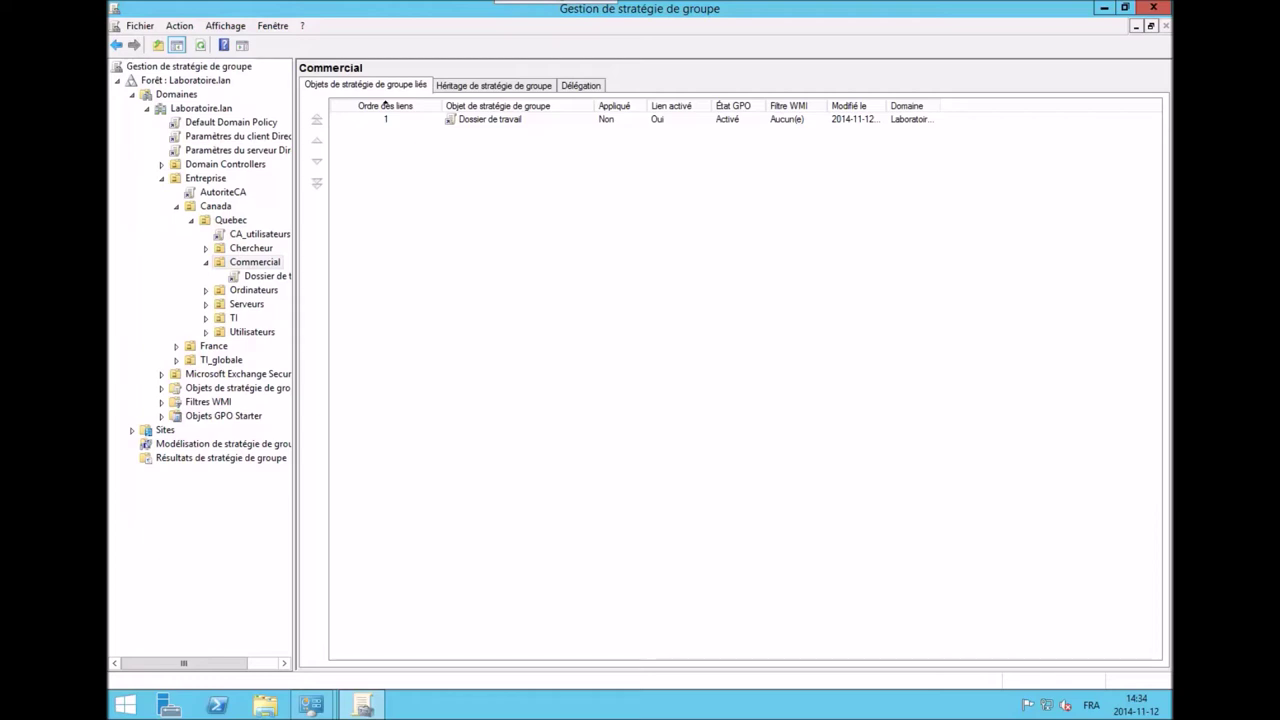
- Check the options of the Dossier de travail GPO's link to Commercial and reopen that GPO for editing
{"action": "left_click", "coordinate": [264, 275]}
{"action": "right_click", "coordinate": [318, 171]}
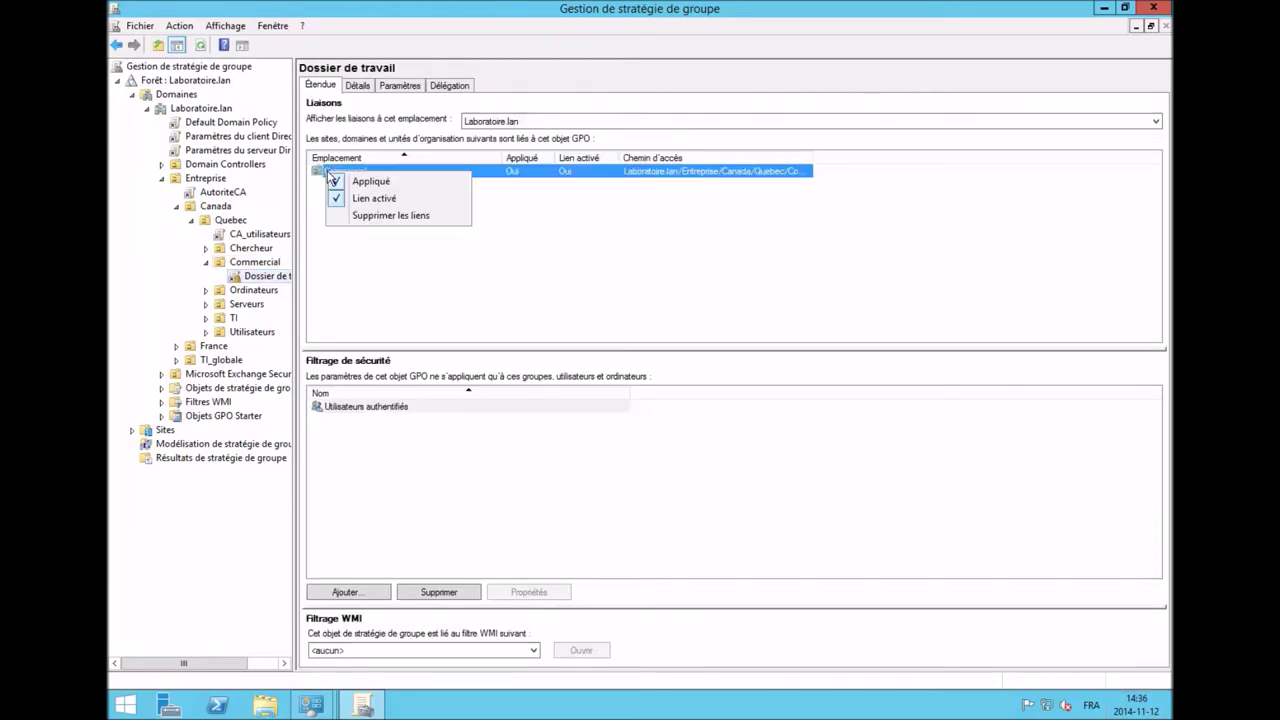
{"action": "left_click", "coordinate": [262, 276]}
{"action": "right_click", "coordinate": [258, 277]}
{"action": "left_click", "coordinate": [371, 288]}
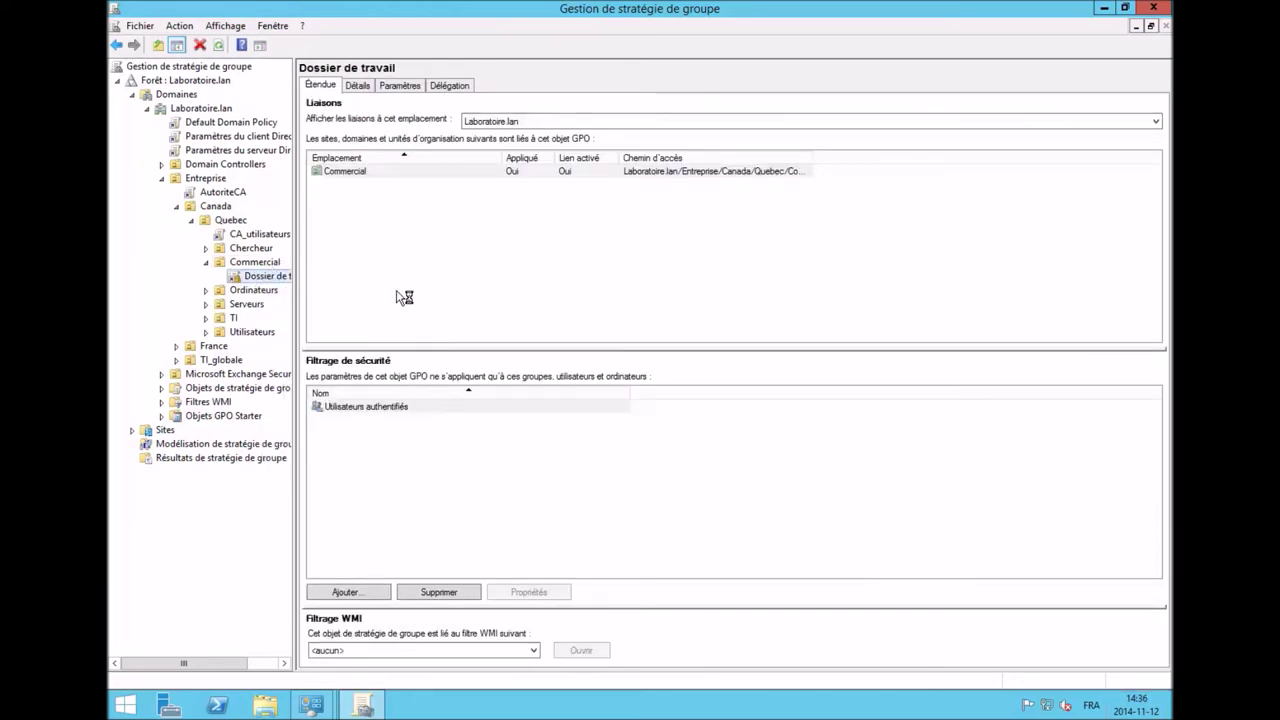
- Open Dossiers de travail under the user configuration's administrative templates, Composants Windows
{"action": "left_click", "coordinate": [246, 203]}
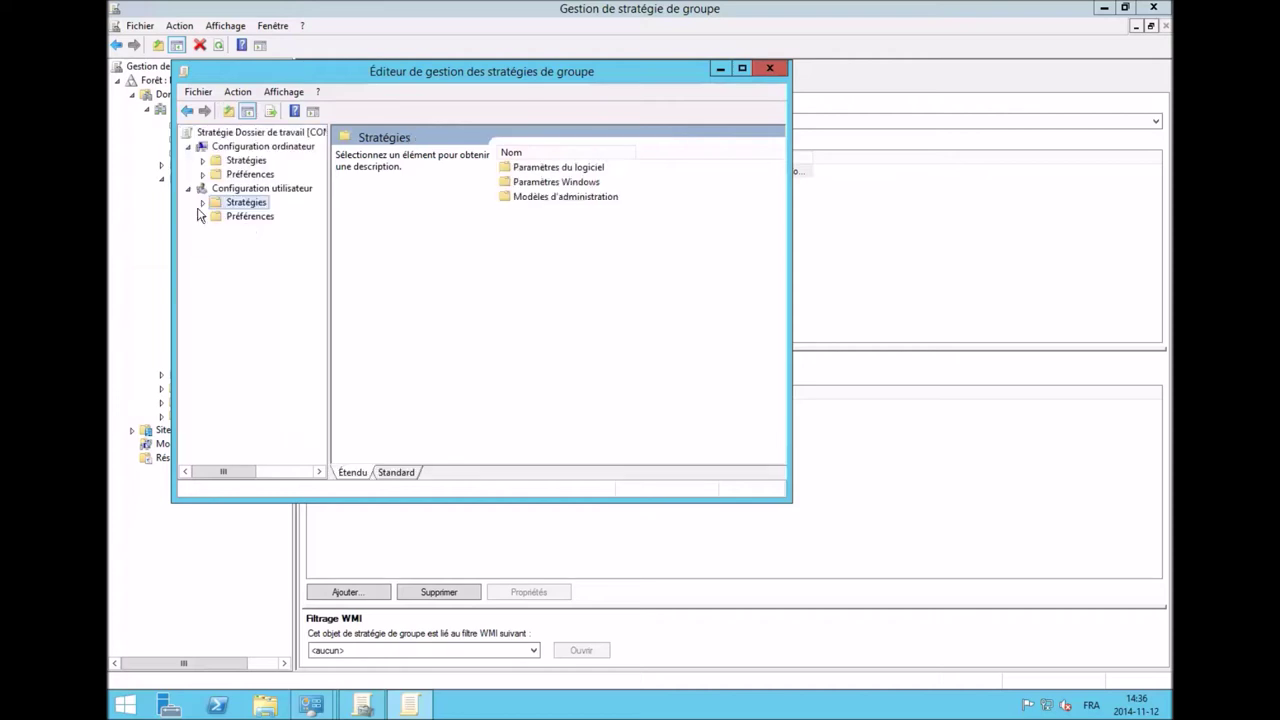
{"action": "left_click", "coordinate": [201, 203]}
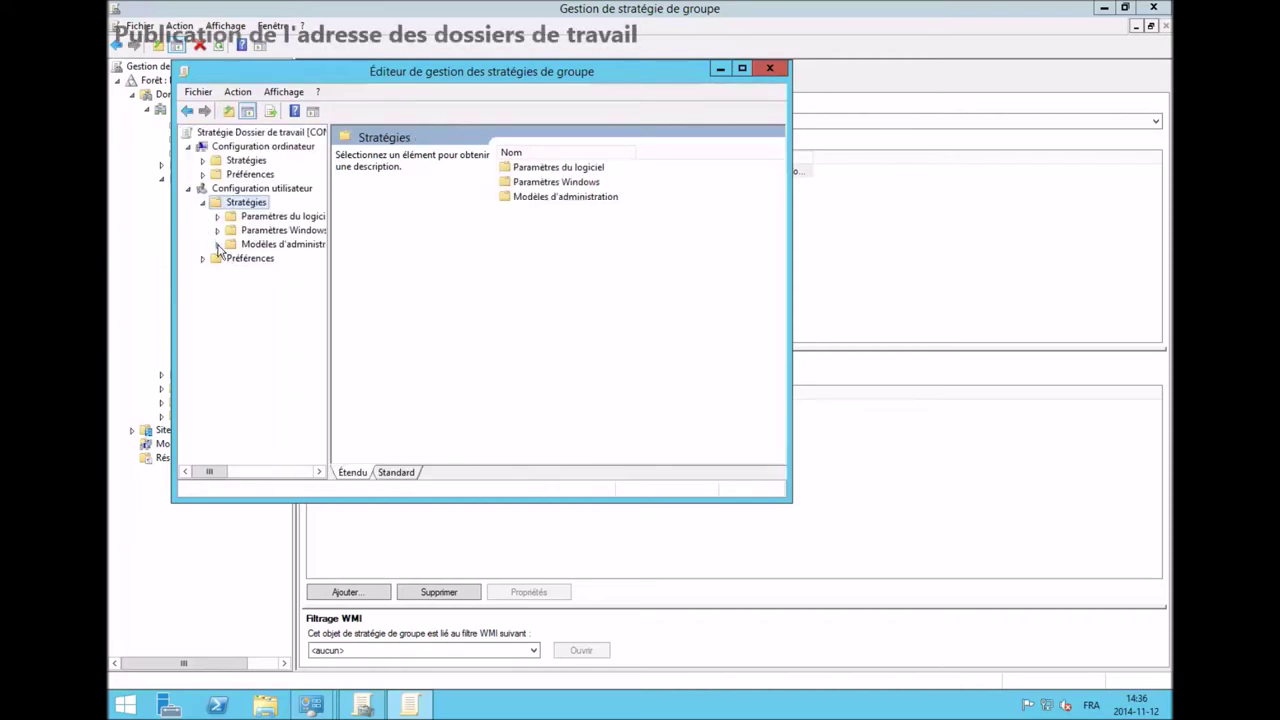
{"action": "left_click", "coordinate": [217, 244]}
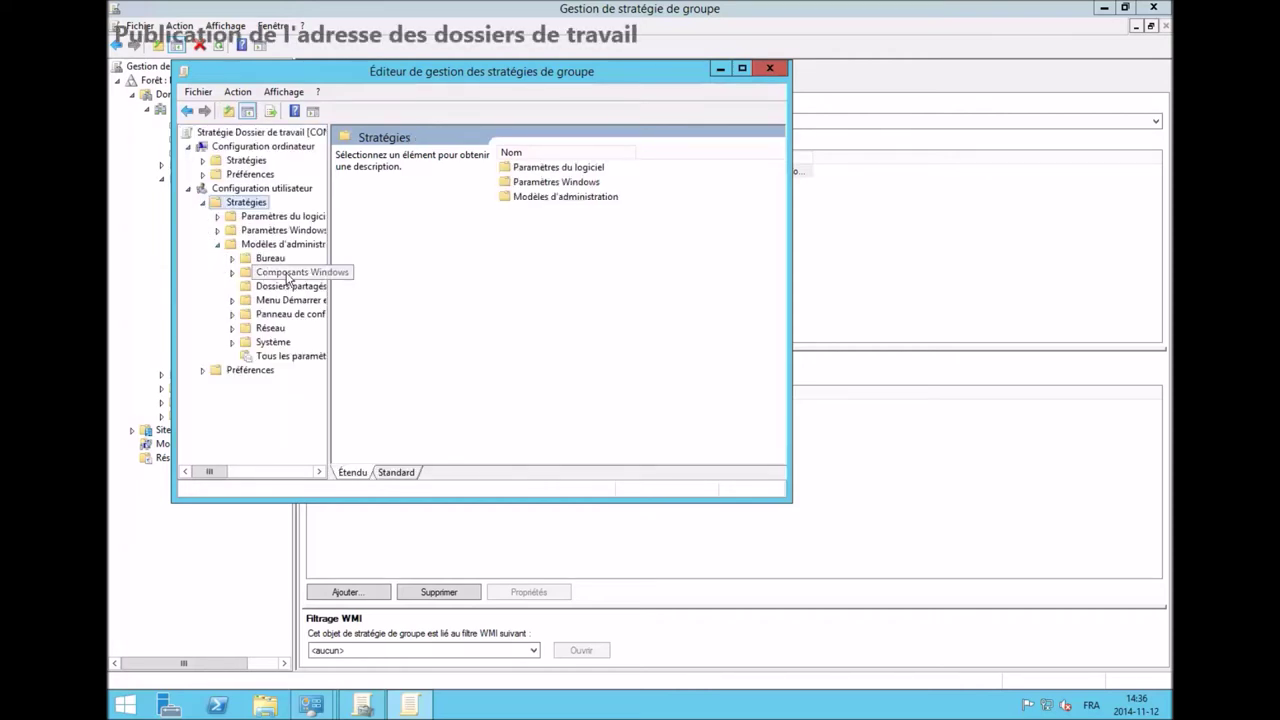
{"action": "double_click", "coordinate": [285, 272]}
{"action": "left_click_drag", "start_coordinate": [317, 281], "coordinate": [314, 288]}
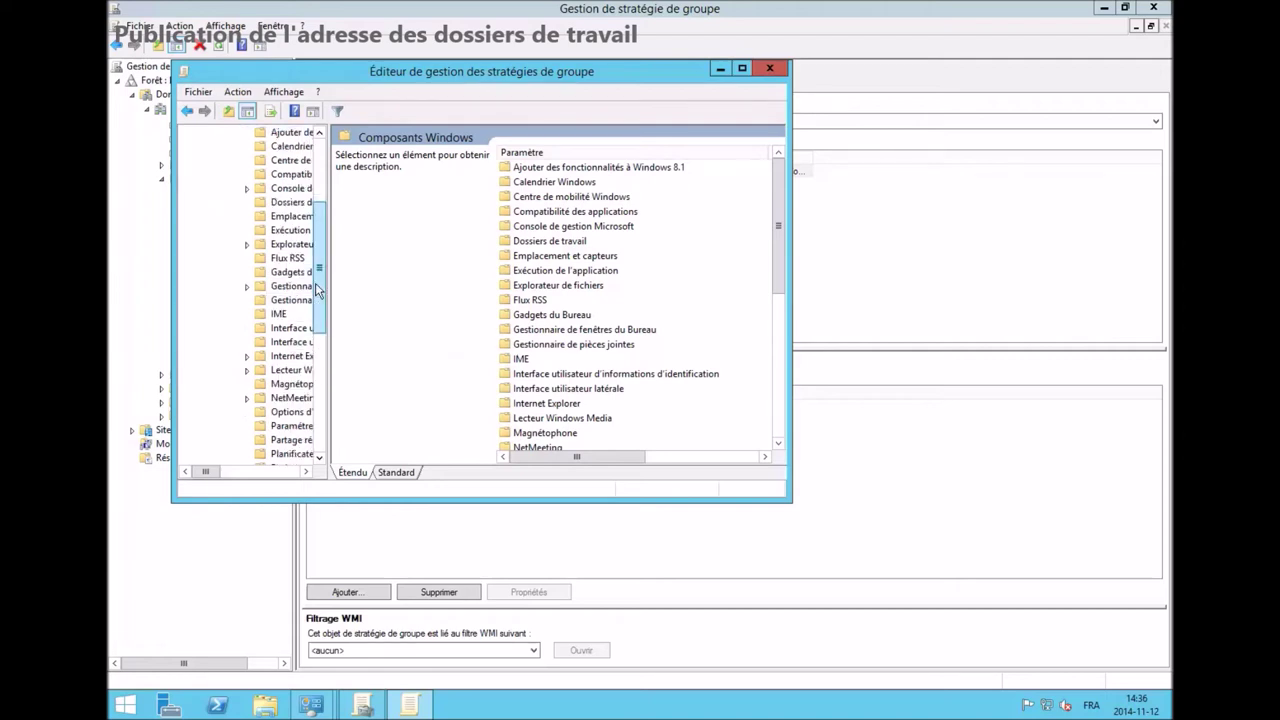
{"action": "left_click", "coordinate": [292, 202]}
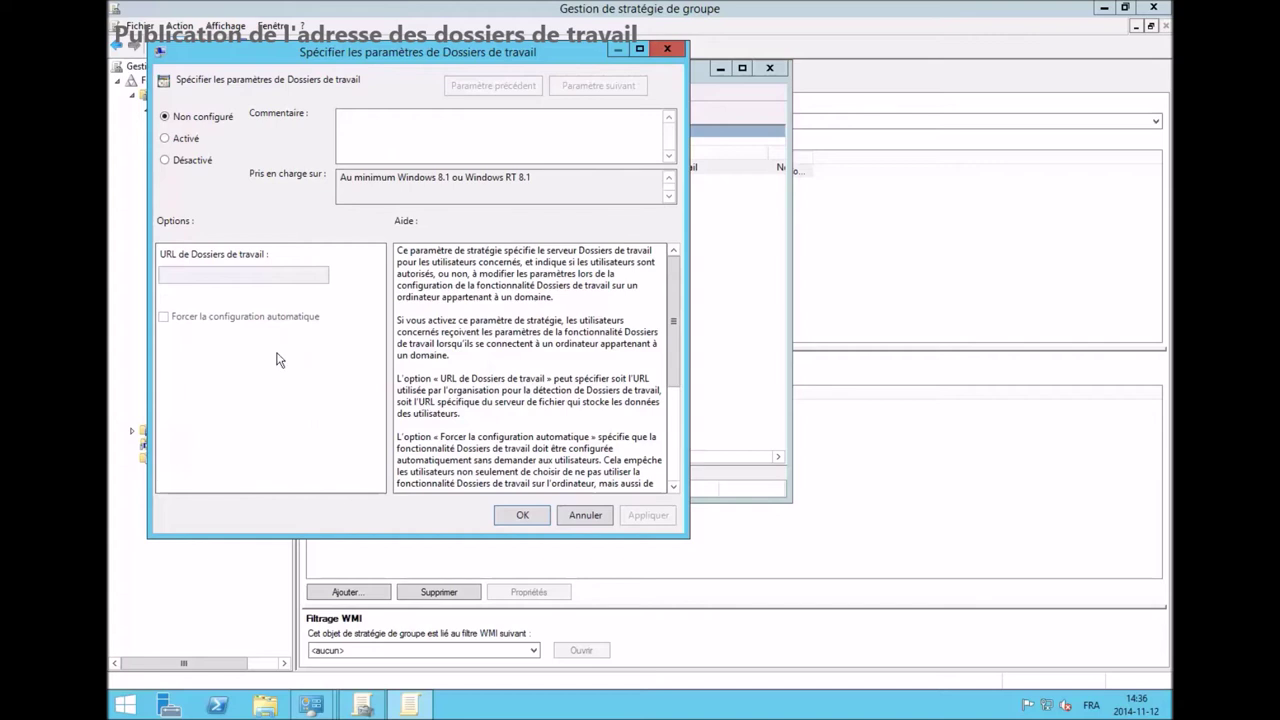
{"action": "left_click", "coordinate": [185, 139]}
{"action": "left_click", "coordinate": [188, 276]}
{"action": "type", "text": "http"}
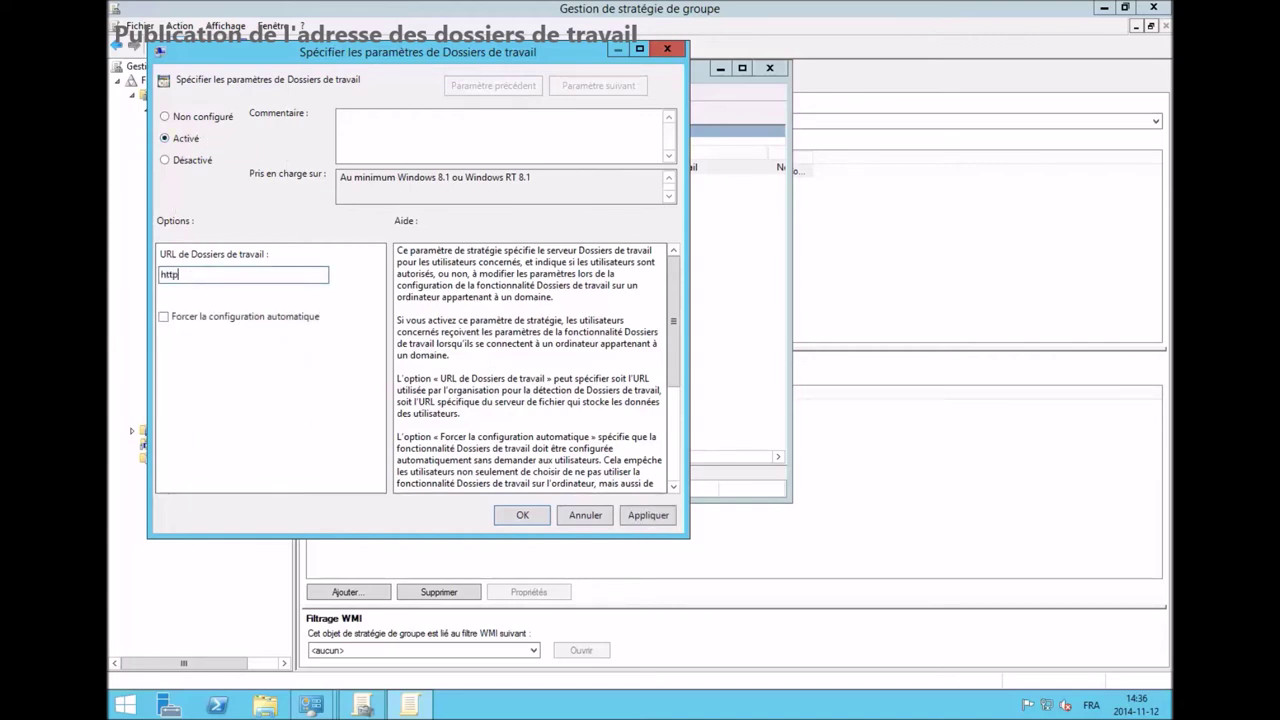
{"action": "type", "text": "s://fichiers.laborato"}
{"action": "left_click", "coordinate": [163, 316]}
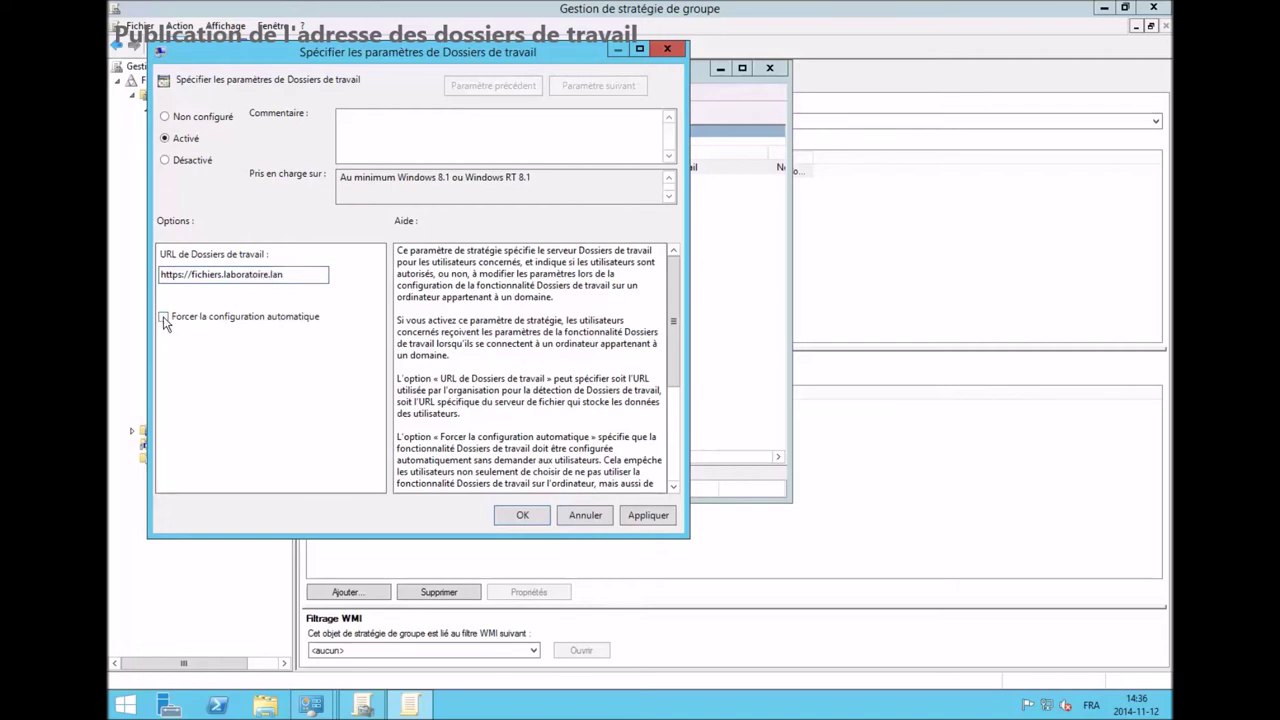
{"action": "left_click", "coordinate": [648, 516]}
{"action": "left_click", "coordinate": [524, 516]}
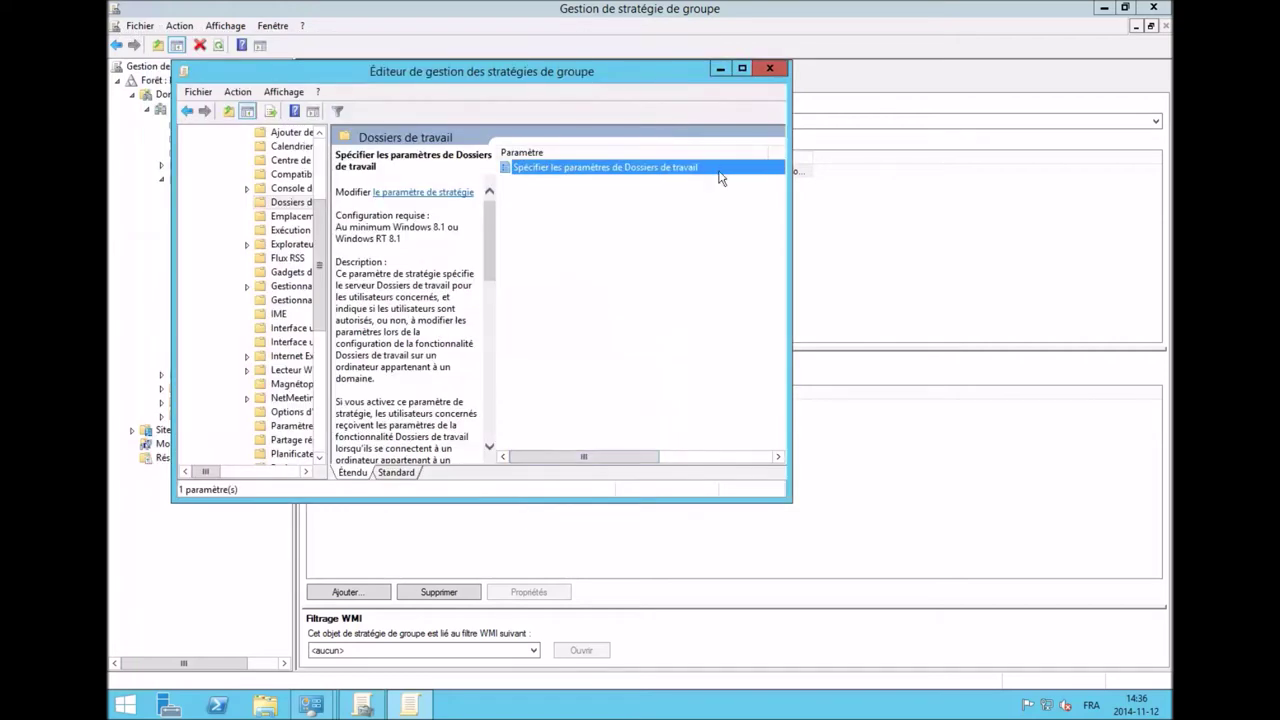
{"action": "left_click", "coordinate": [769, 68]}
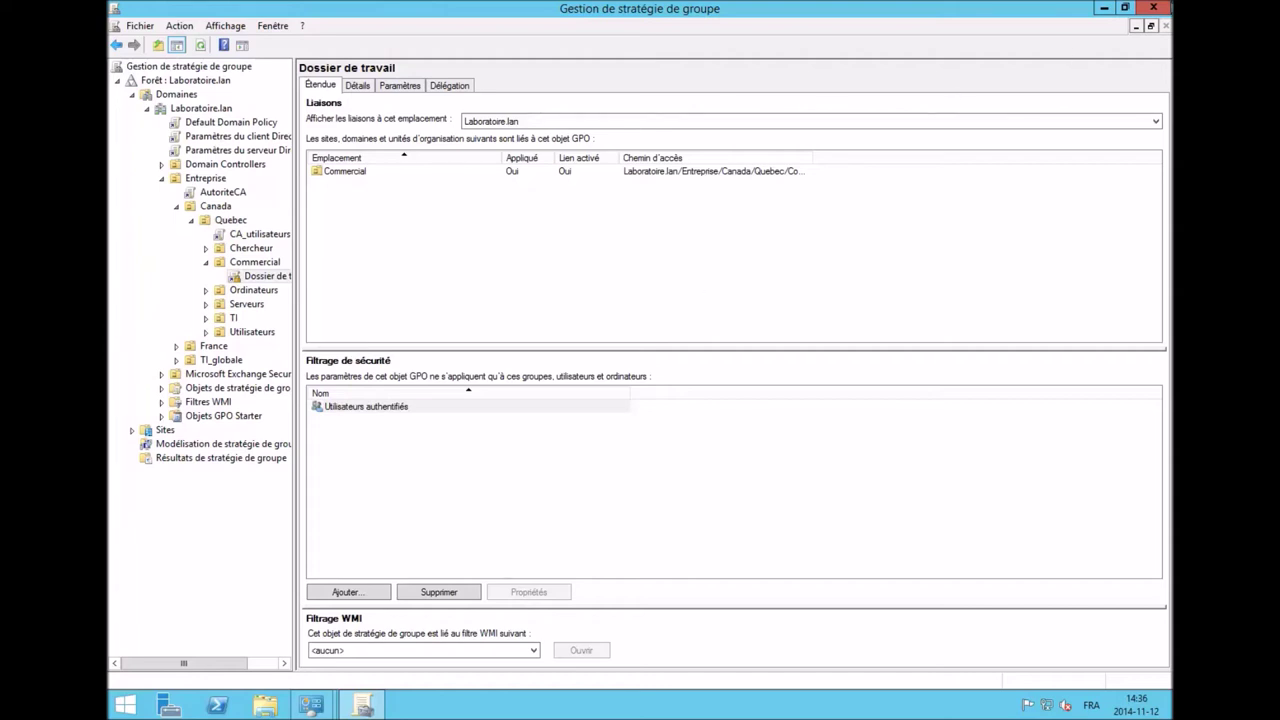
{"action": "left_click", "coordinate": [1154, 7]}
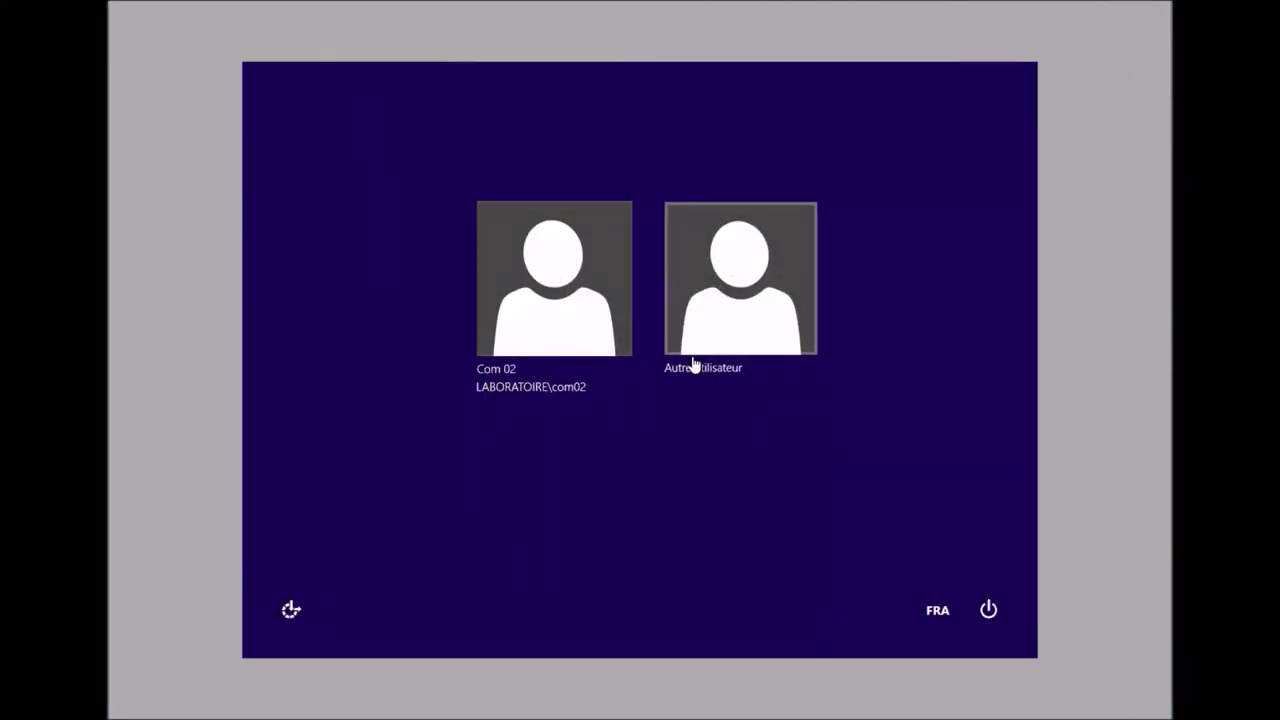
- On the Windows 8.1 workstation, sign in to the LABORATOIRE domain as another user, com03, with the account password
{"action": "left_click", "coordinate": [691, 365]}
{"action": "type", "text": "com03"}
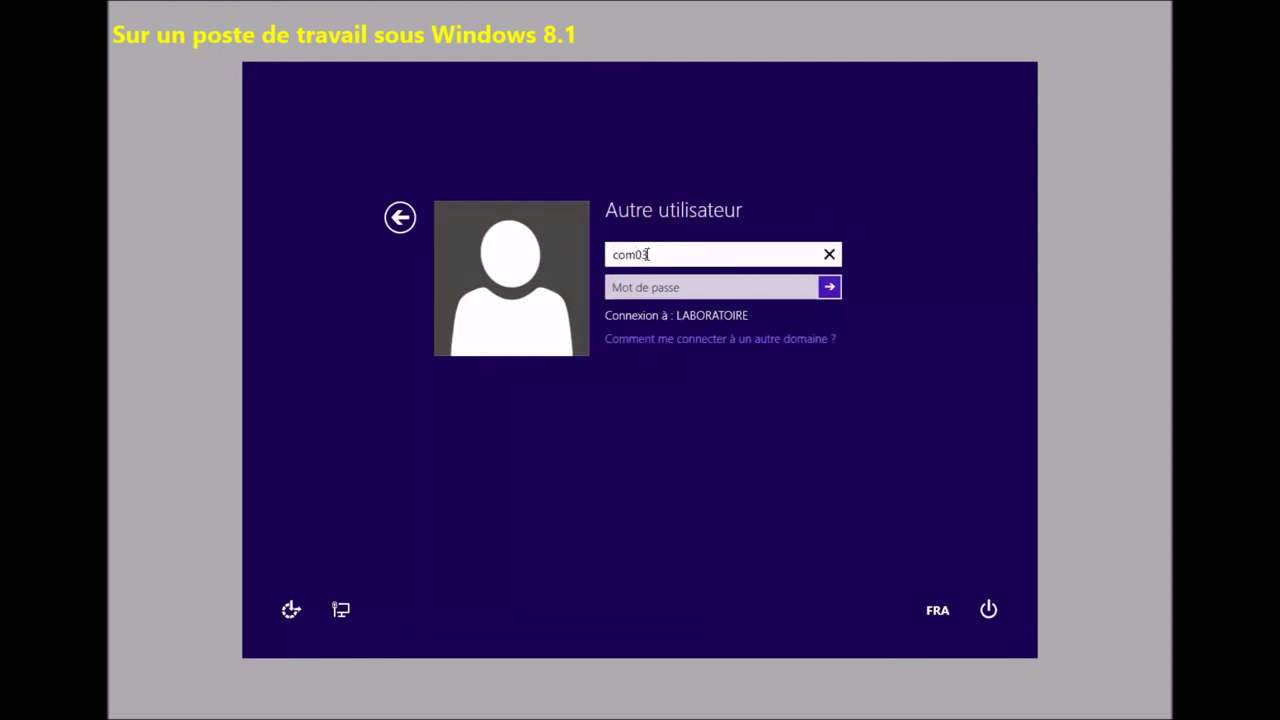
{"action": "key", "text": "Tab"}
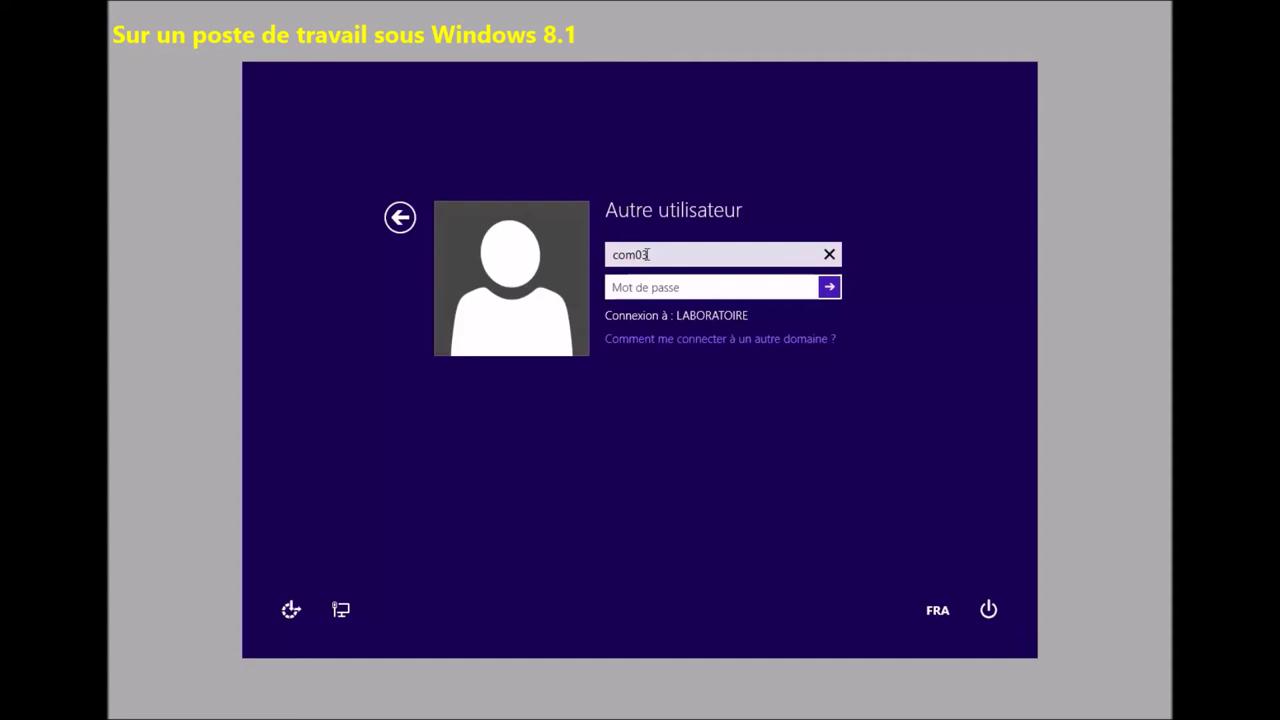
{"action": "type", "text": "••••••••••"}
{"action": "key", "text": "Return"}
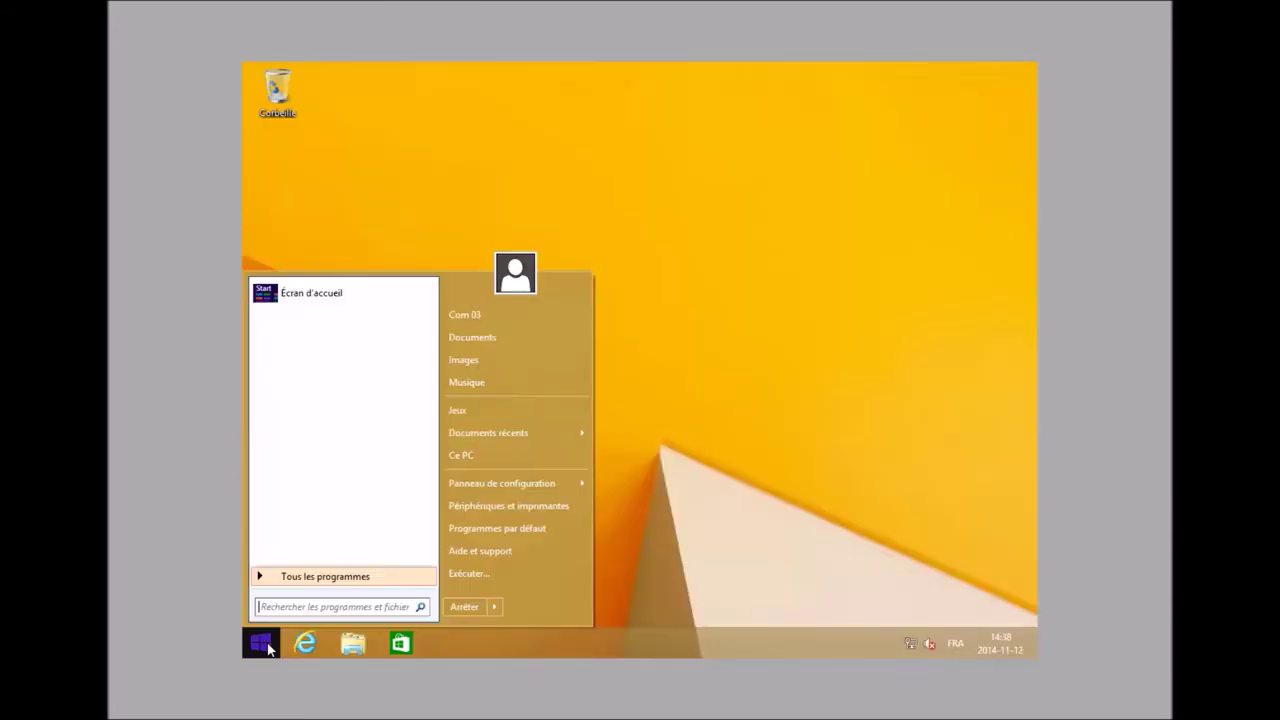
- Open a command prompt, force the group policy update with gpupdate /force, and query the computer name with hostname
{"action": "type", "text": "cmd"}
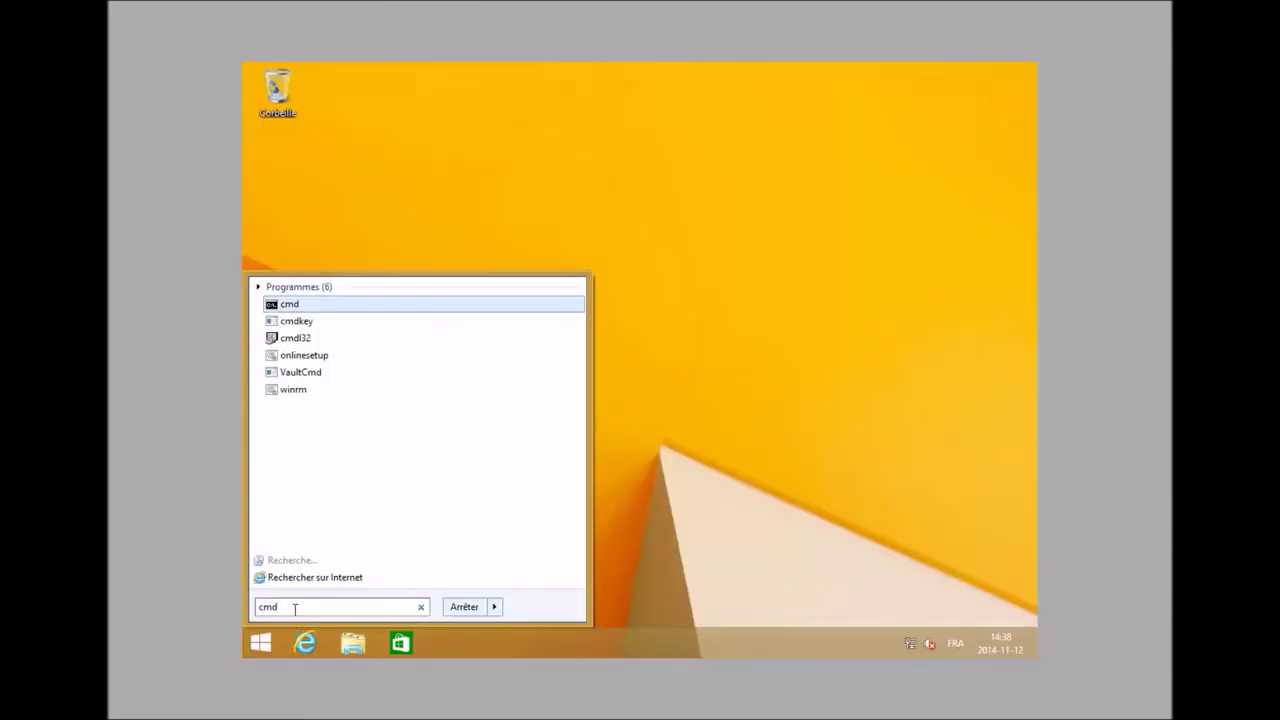
{"action": "key", "text": "Return"}
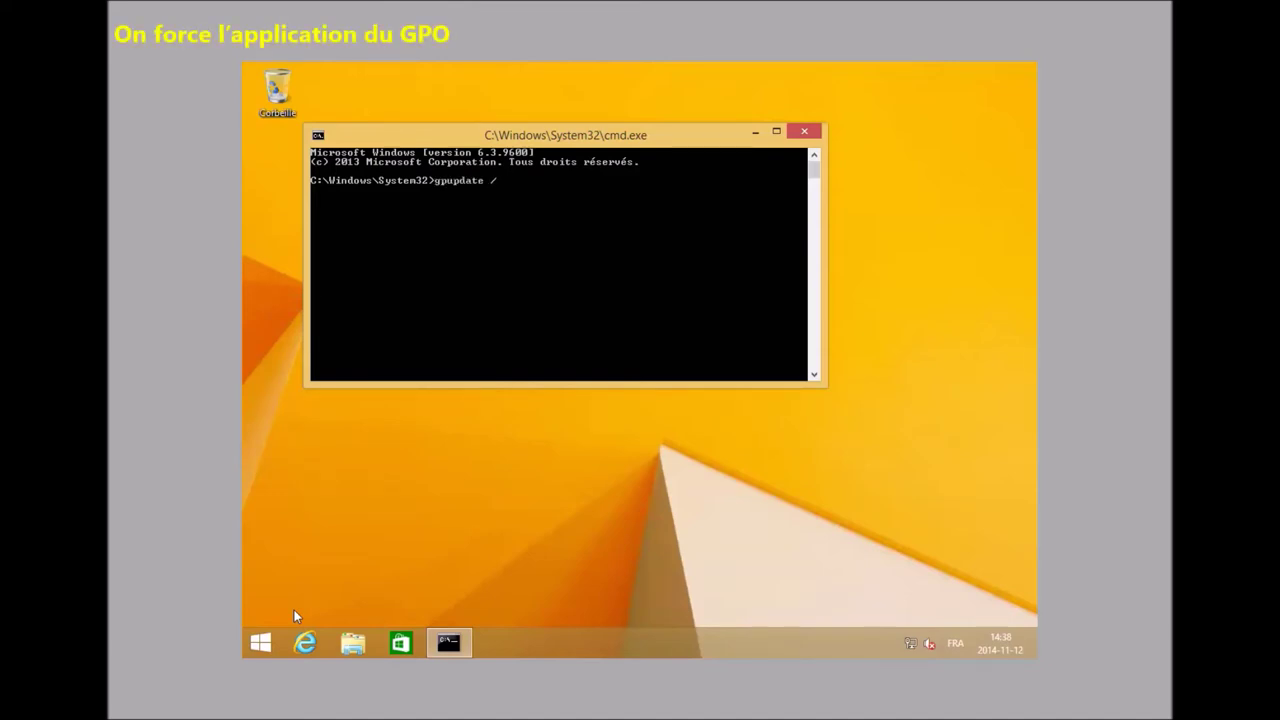
{"action": "key", "text": "Return"}
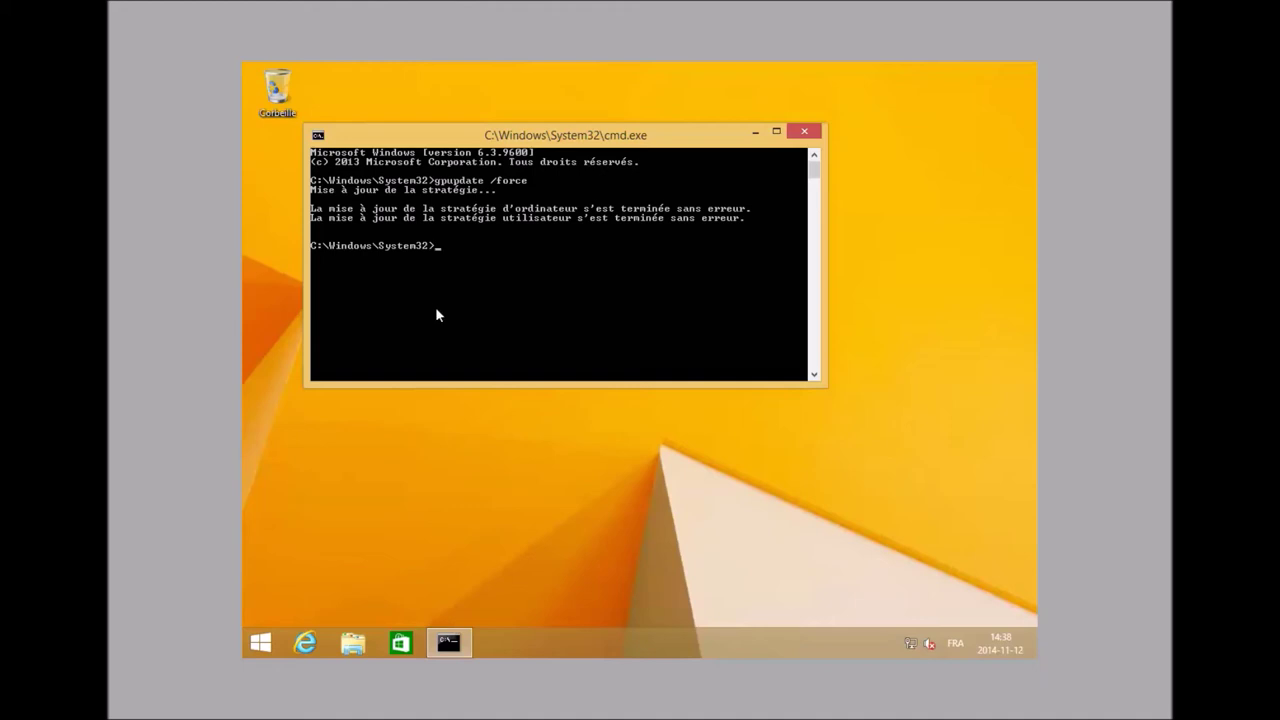
{"action": "type", "text": "hostname"}
{"action": "key", "text": "Return"}
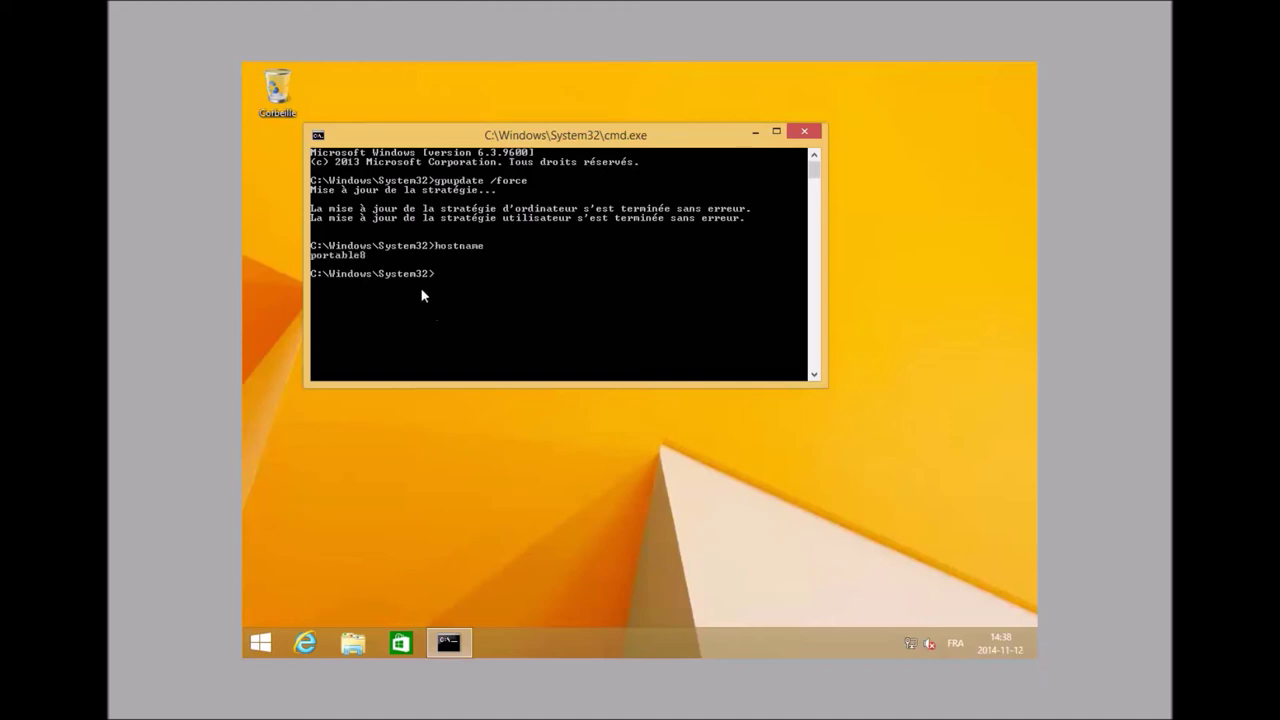
- Open Work Folders under Ce PC in the file explorer and create a folder named "premier dossier" there
{"action": "left_click", "coordinate": [354, 647]}
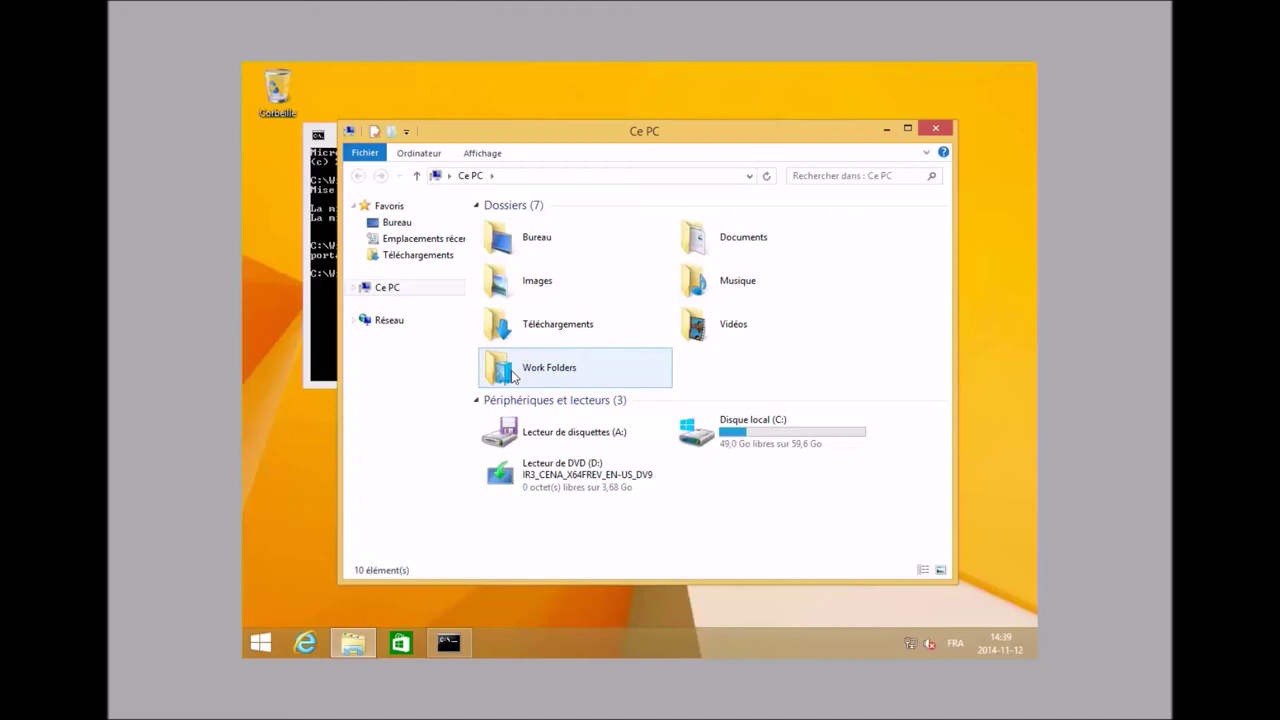
{"action": "double_click", "coordinate": [566, 375]}
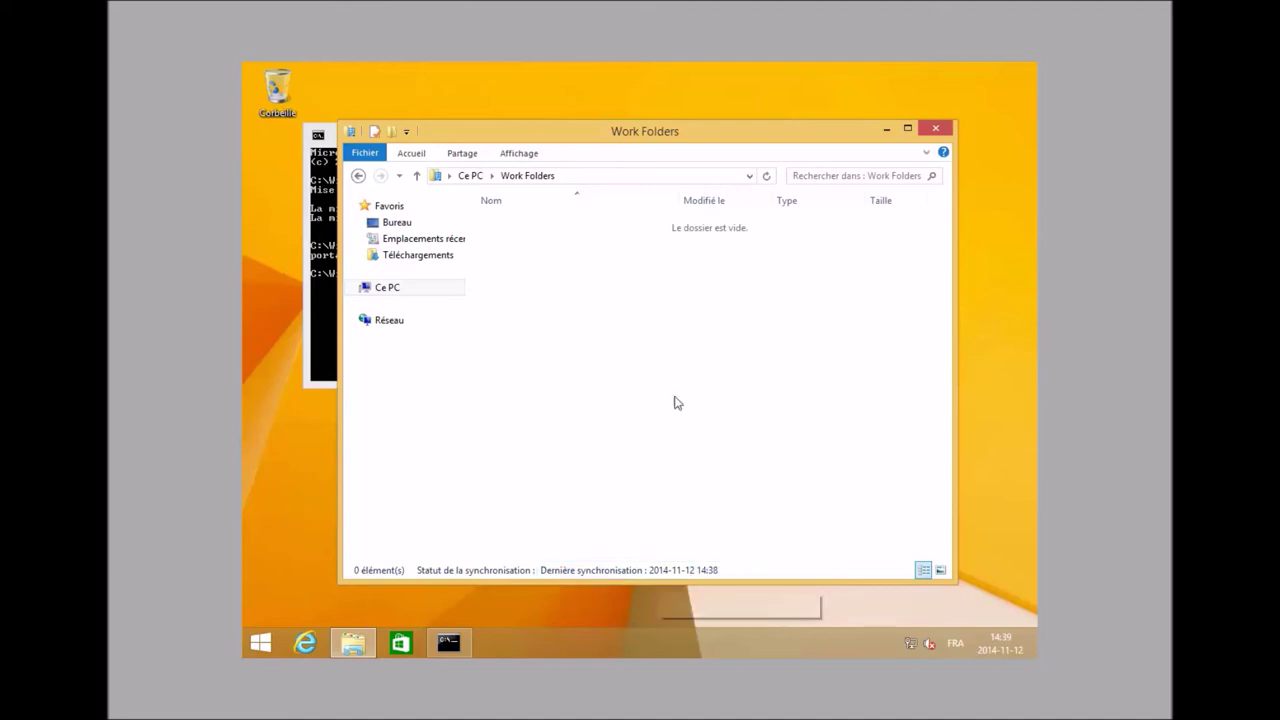
{"action": "right_click", "coordinate": [619, 332]}
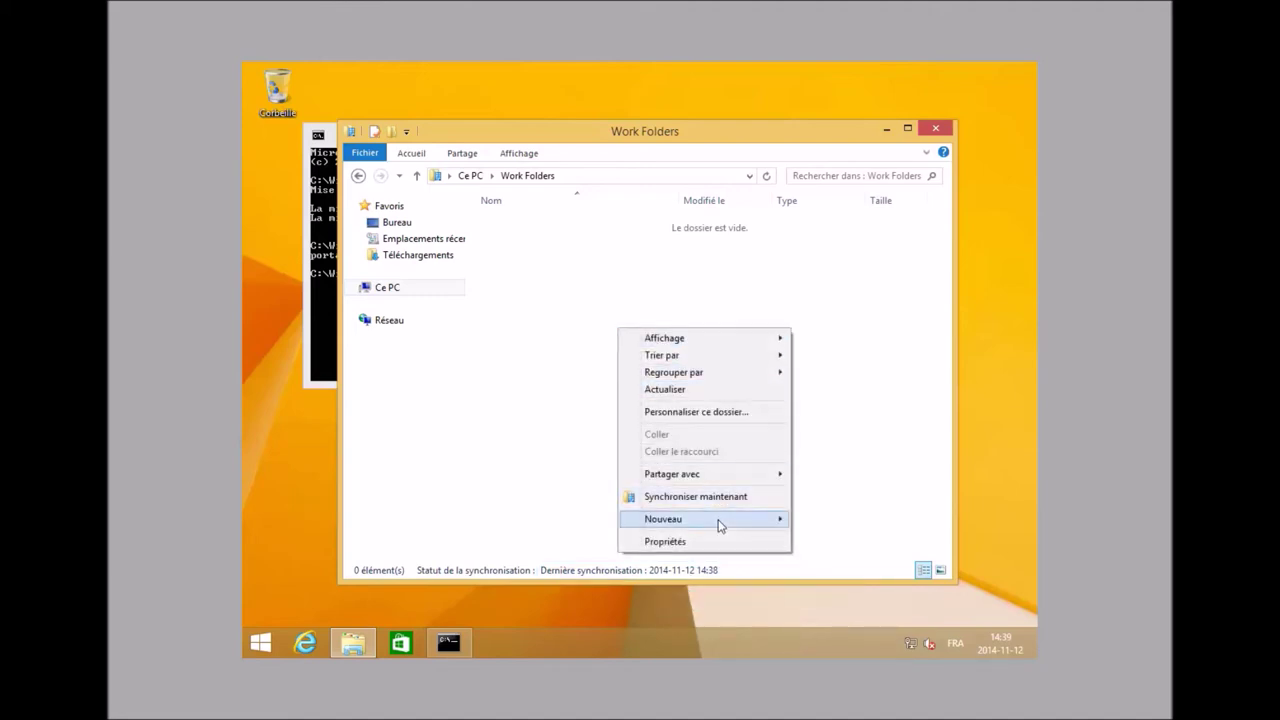
{"action": "mouse_move", "coordinate": [720, 519]}
{"action": "left_click", "coordinate": [822, 518]}
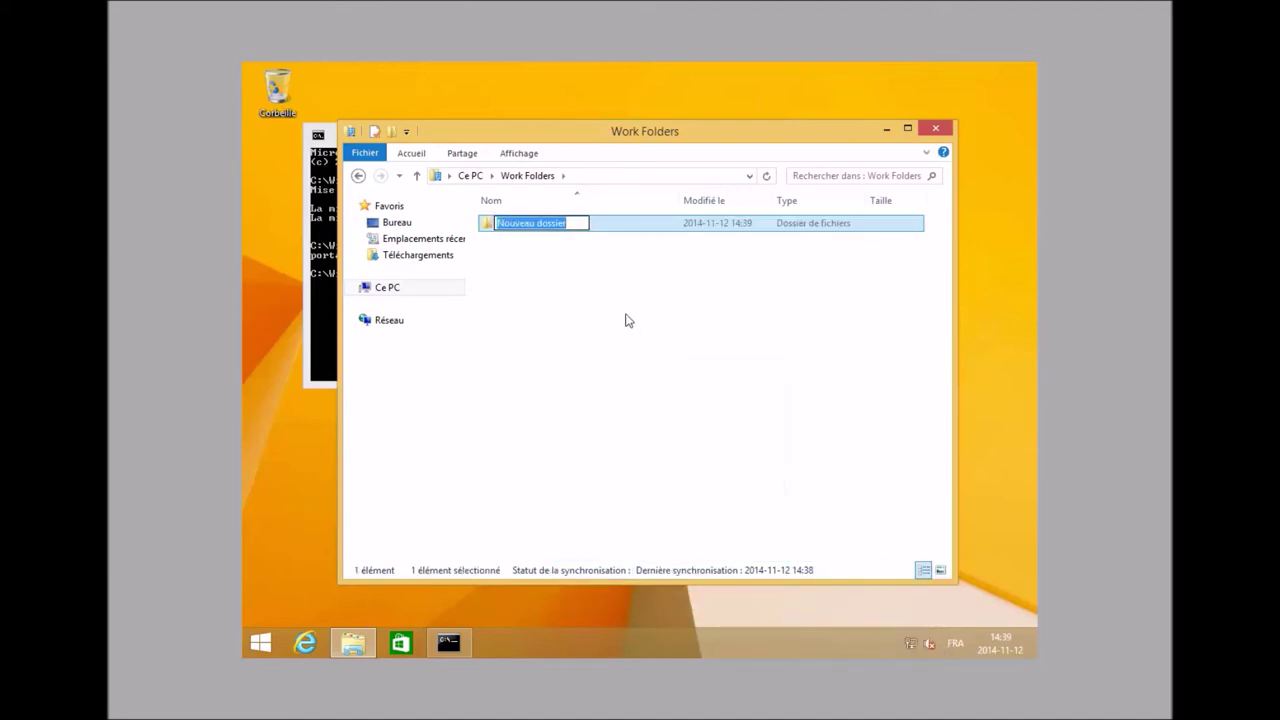
{"action": "type", "text": "premier "}
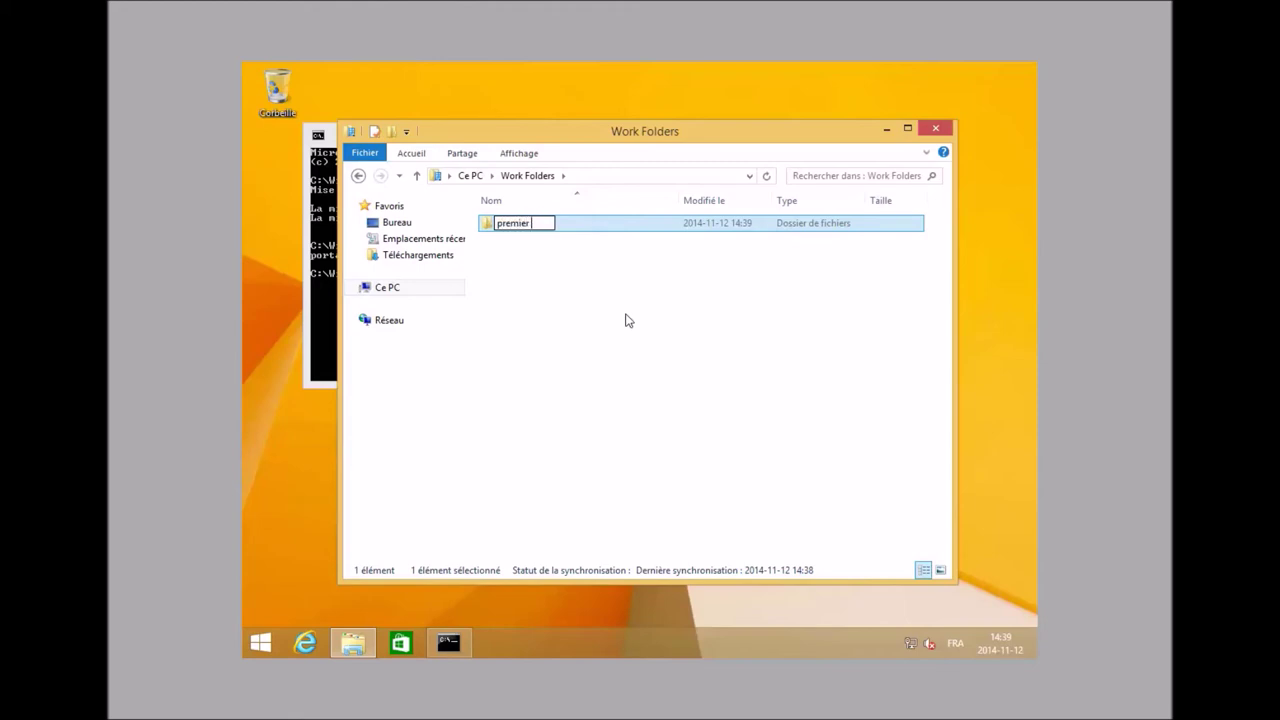
{"action": "type", "text": "dossier"}
{"action": "left_click", "coordinate": [563, 329]}
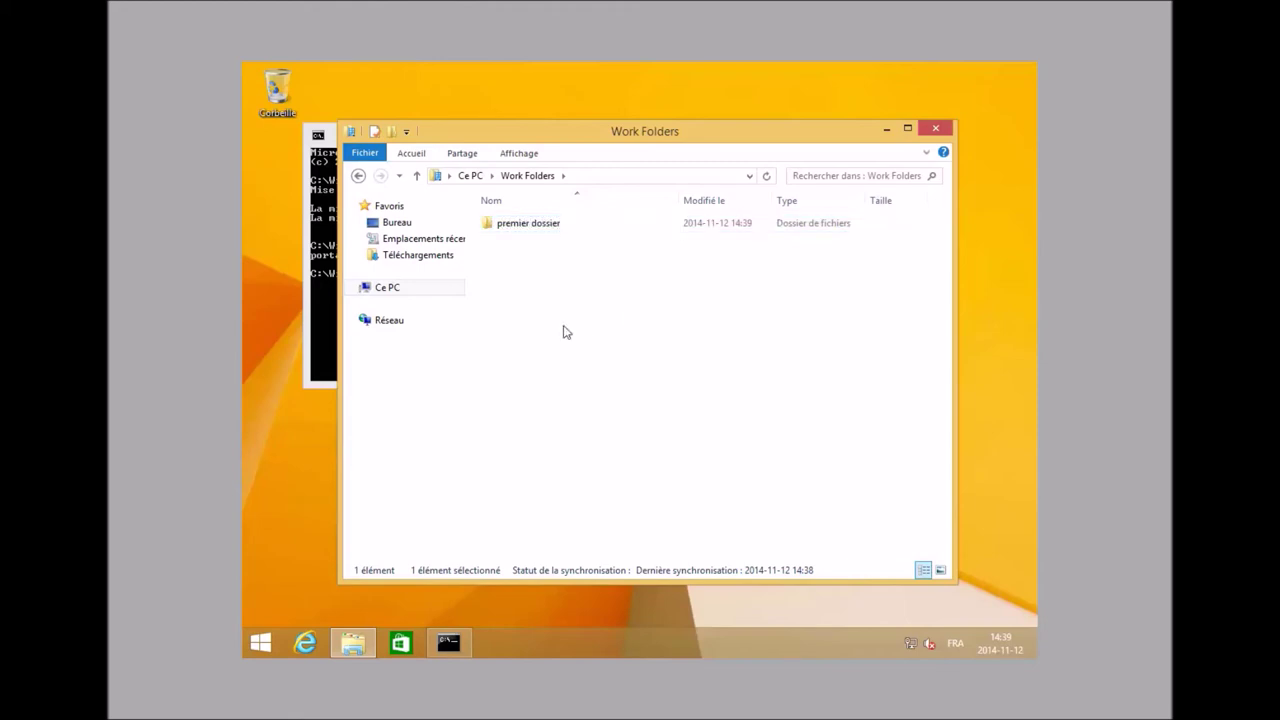
- Create a text document named "rapport" in Work Folders
{"action": "right_click", "coordinate": [564, 332]}
{"action": "mouse_move", "coordinate": [671, 529]}
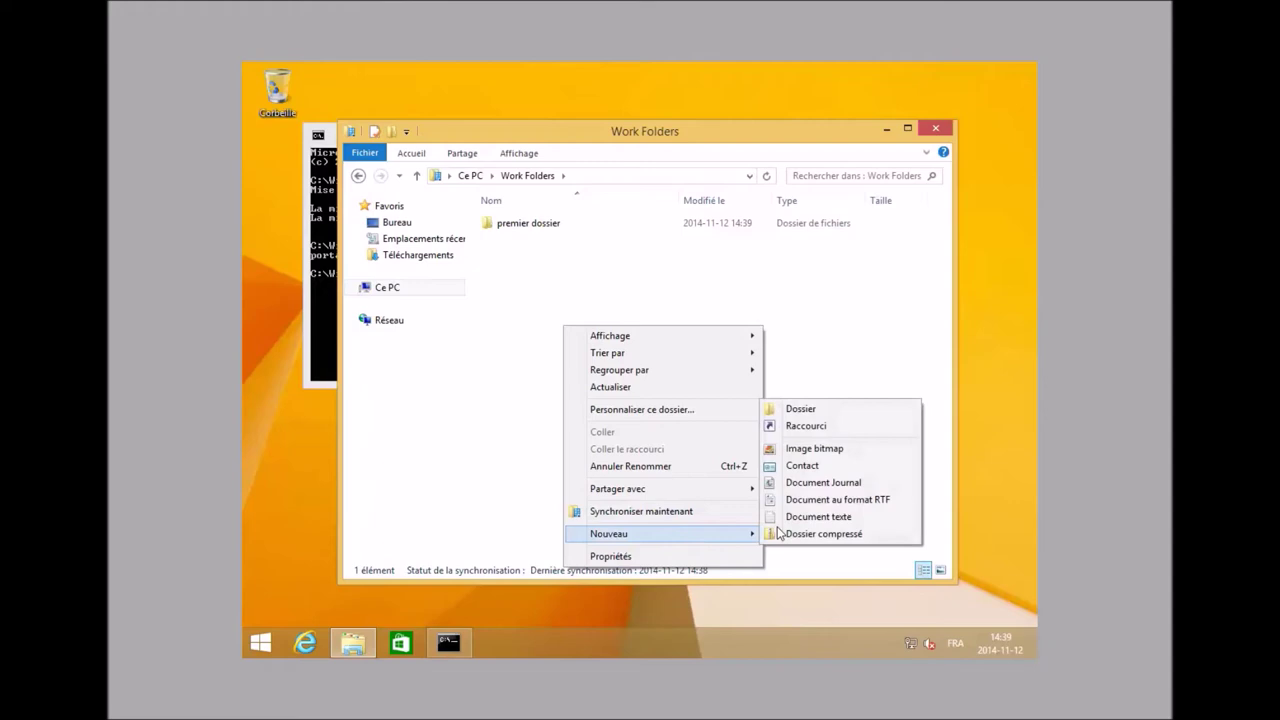
{"action": "left_click", "coordinate": [843, 523]}
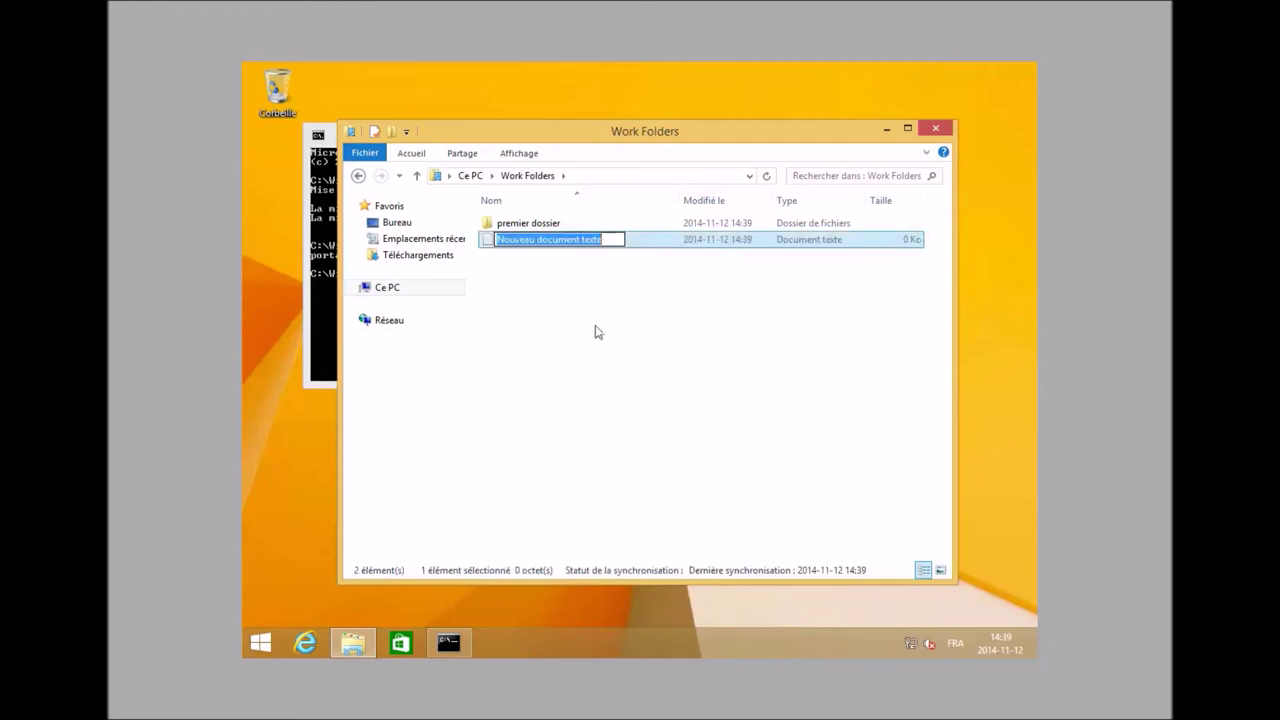
{"action": "type", "text": "rapport"}
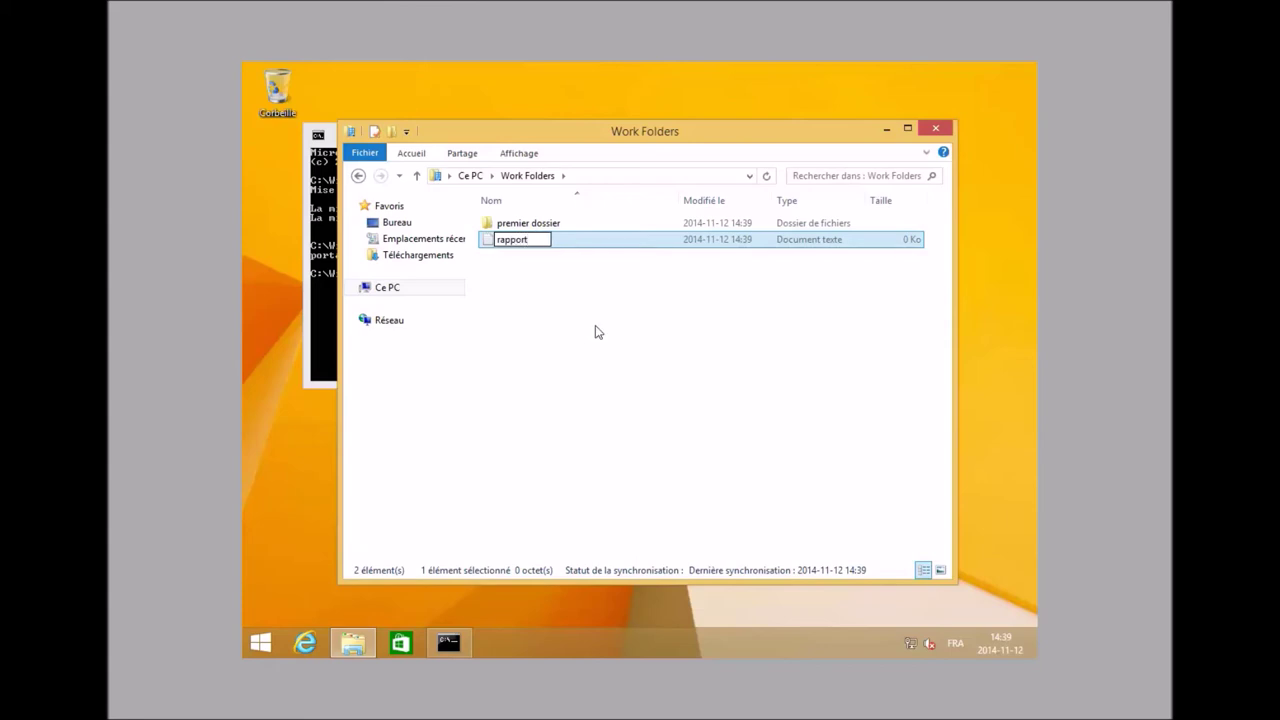
{"action": "key", "text": "Return"}
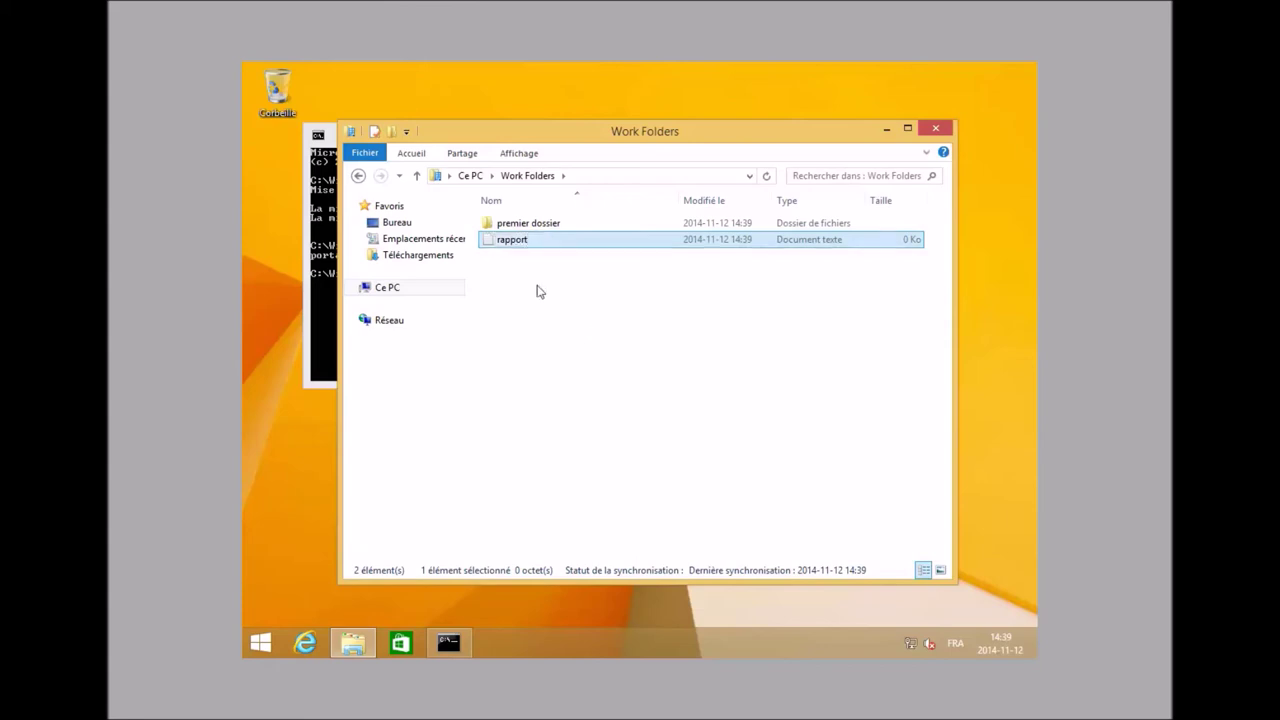
- Write "c est mon premier rapport" in the rapport document, save it on closing, and close the Work Folders window
{"action": "key", "text": "Return"}
{"action": "type", "text": "c est mon premier rapport"}
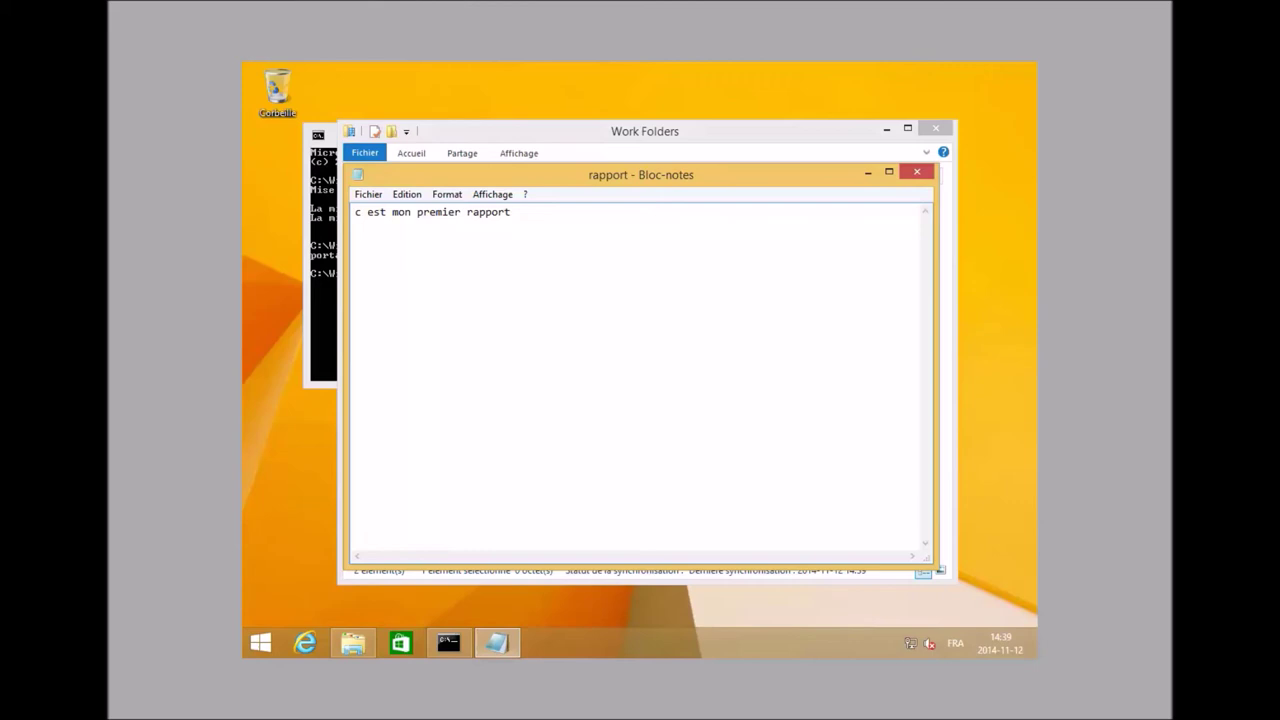
{"action": "left_click", "coordinate": [917, 172]}
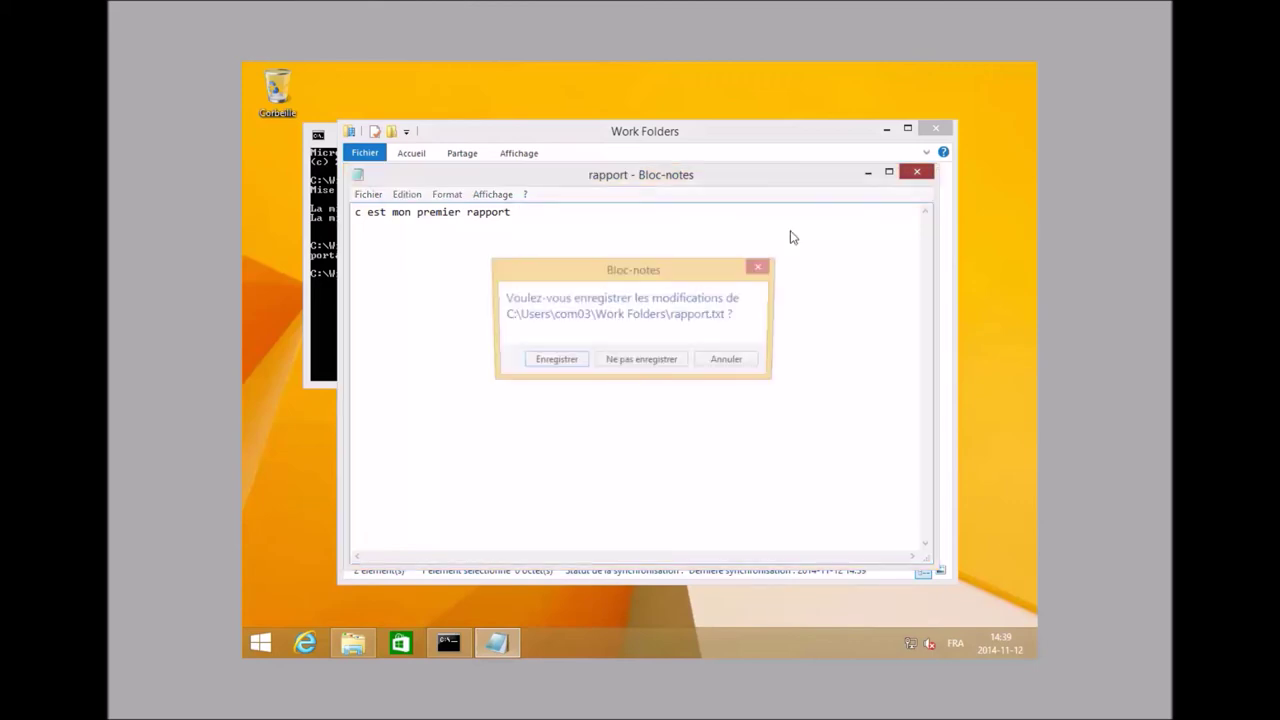
{"action": "left_click", "coordinate": [577, 368]}
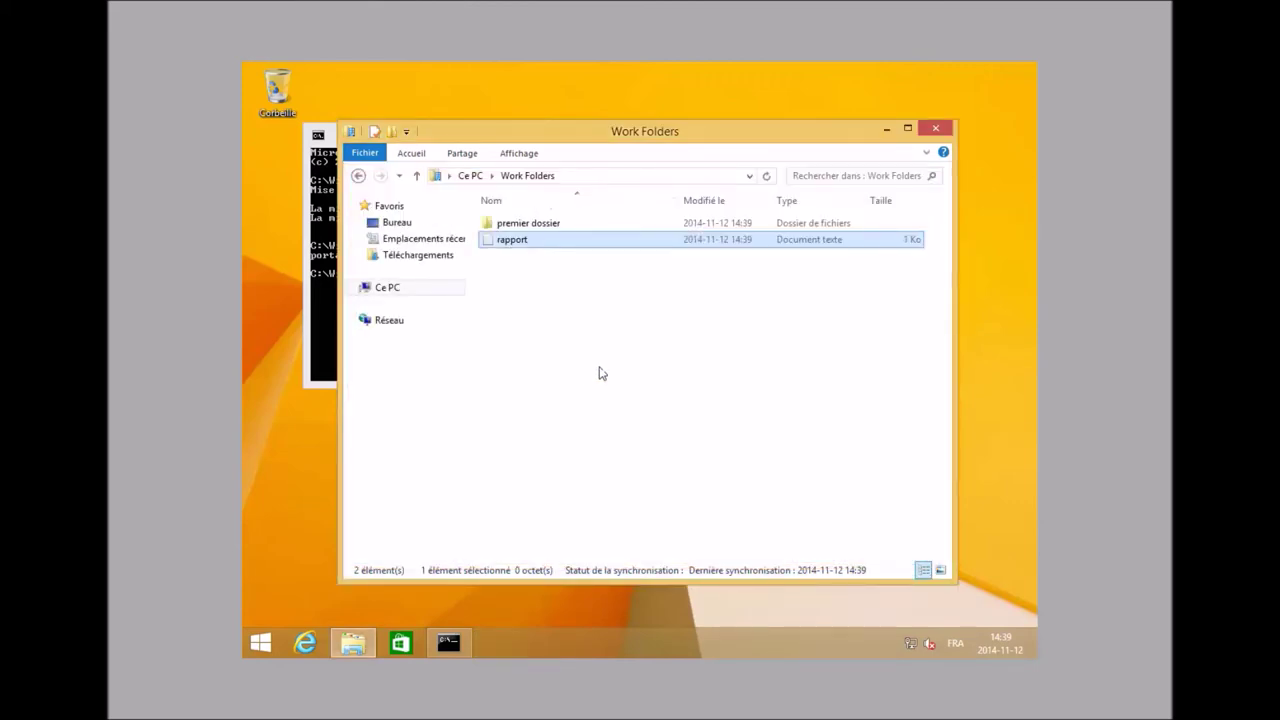
{"action": "left_click", "coordinate": [601, 373]}
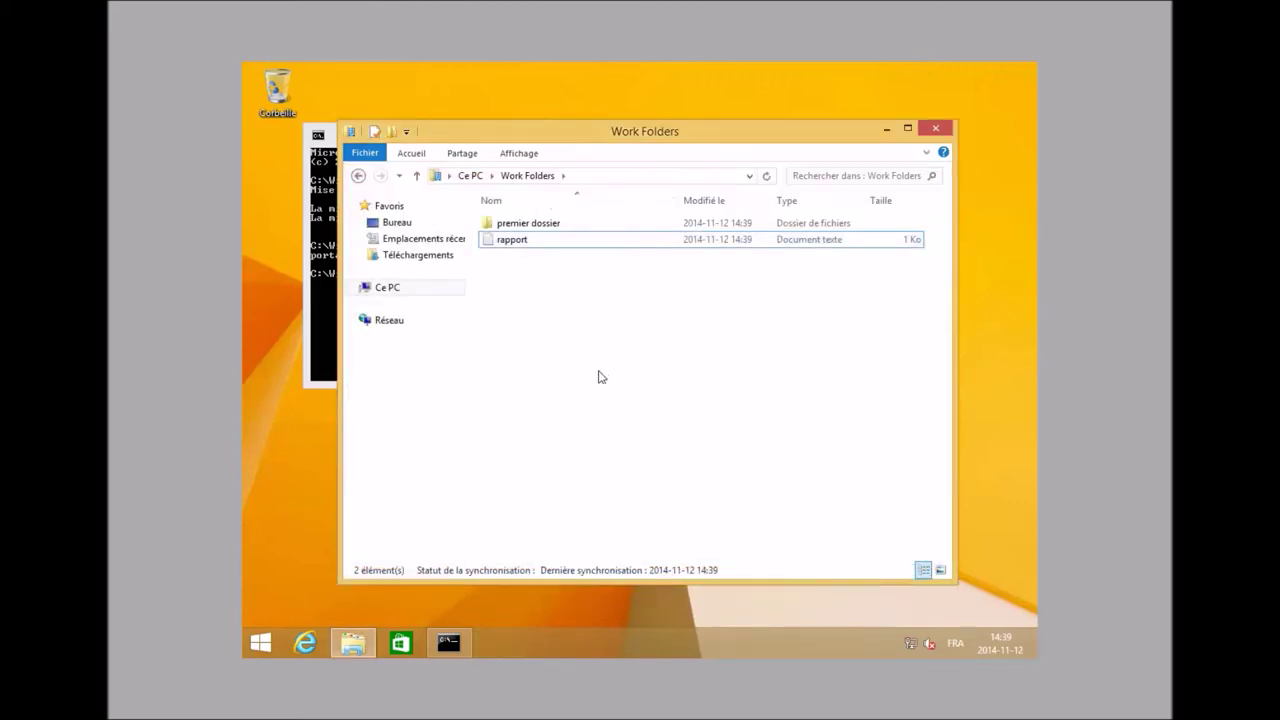
{"action": "left_click", "coordinate": [938, 130]}
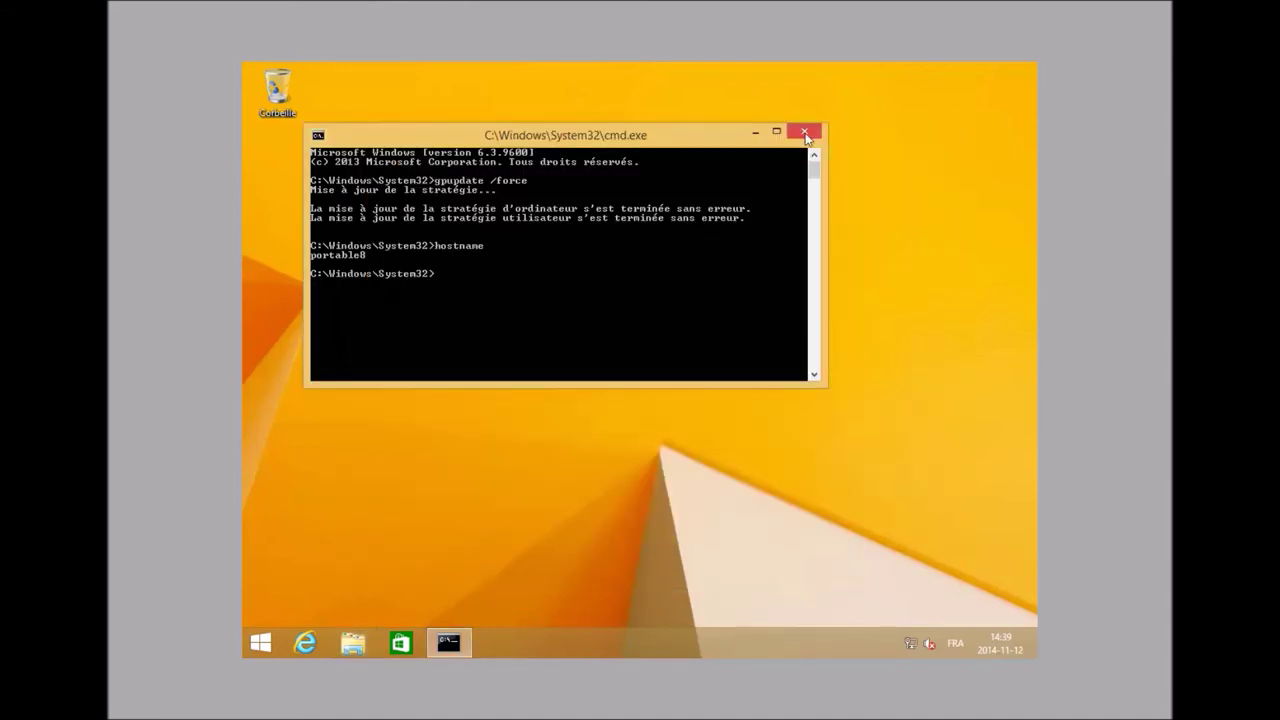
- Reopen Work Folders under Ce PC, start an immediate synchronization from the Dossiers de travail settings, and close those settings
{"action": "left_click", "coordinate": [352, 645]}
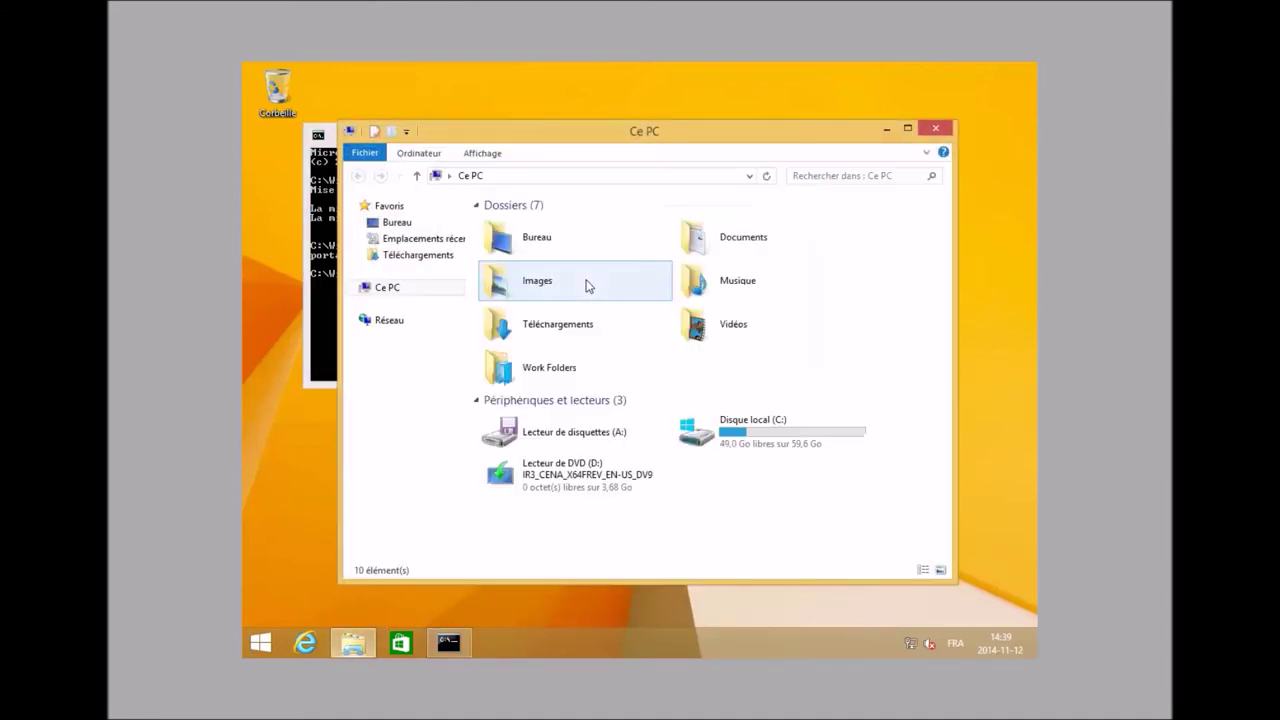
{"action": "double_click", "coordinate": [539, 368]}
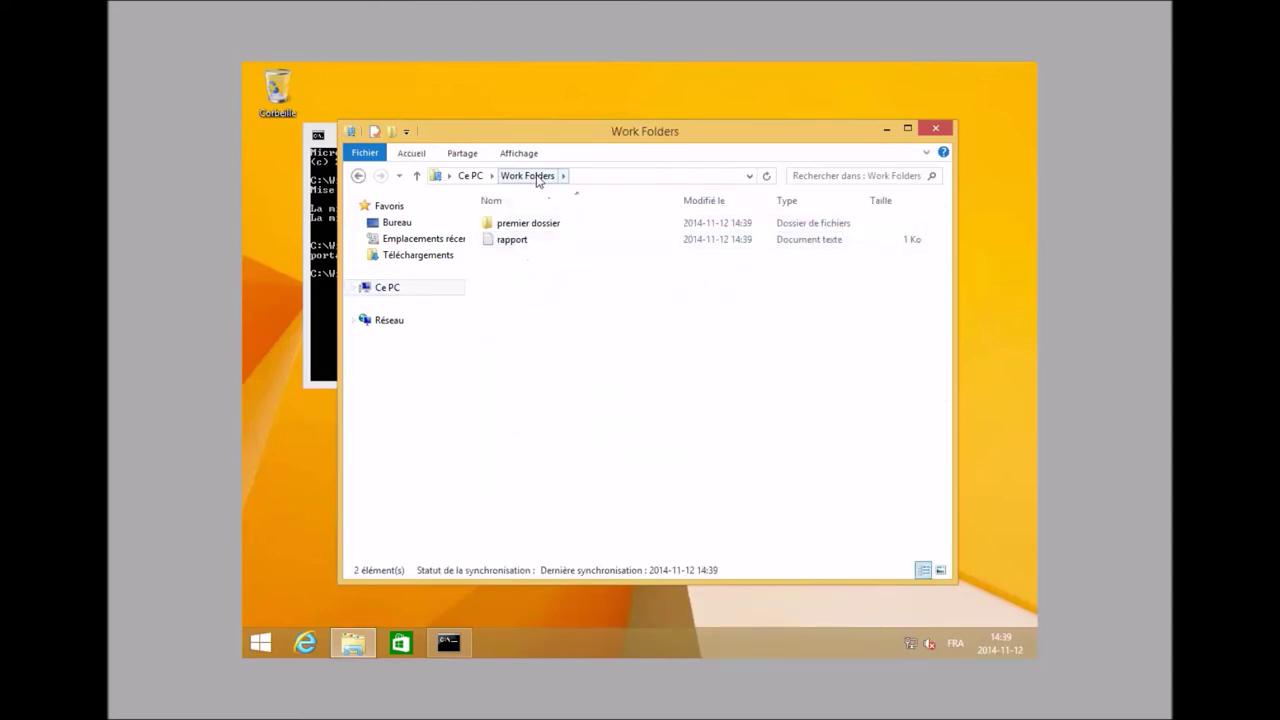
{"action": "left_click", "coordinate": [697, 578]}
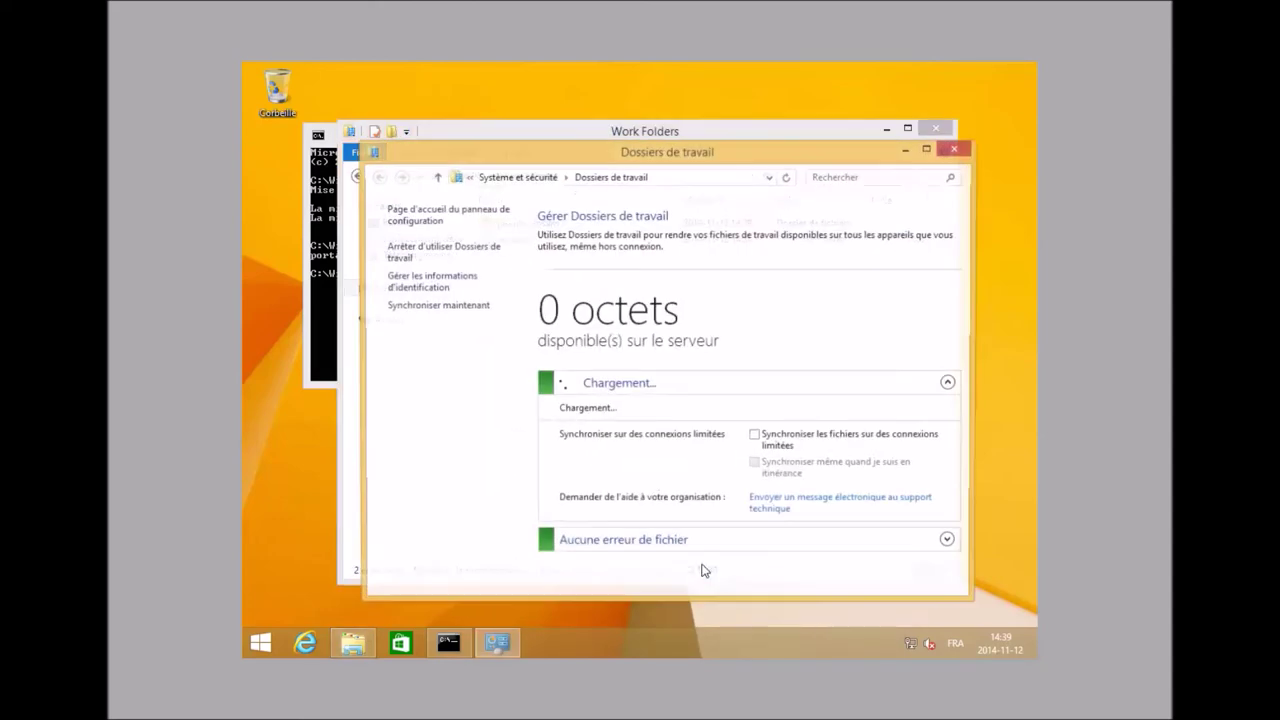
{"action": "left_click", "coordinate": [436, 307]}
{"action": "left_click", "coordinate": [956, 148]}
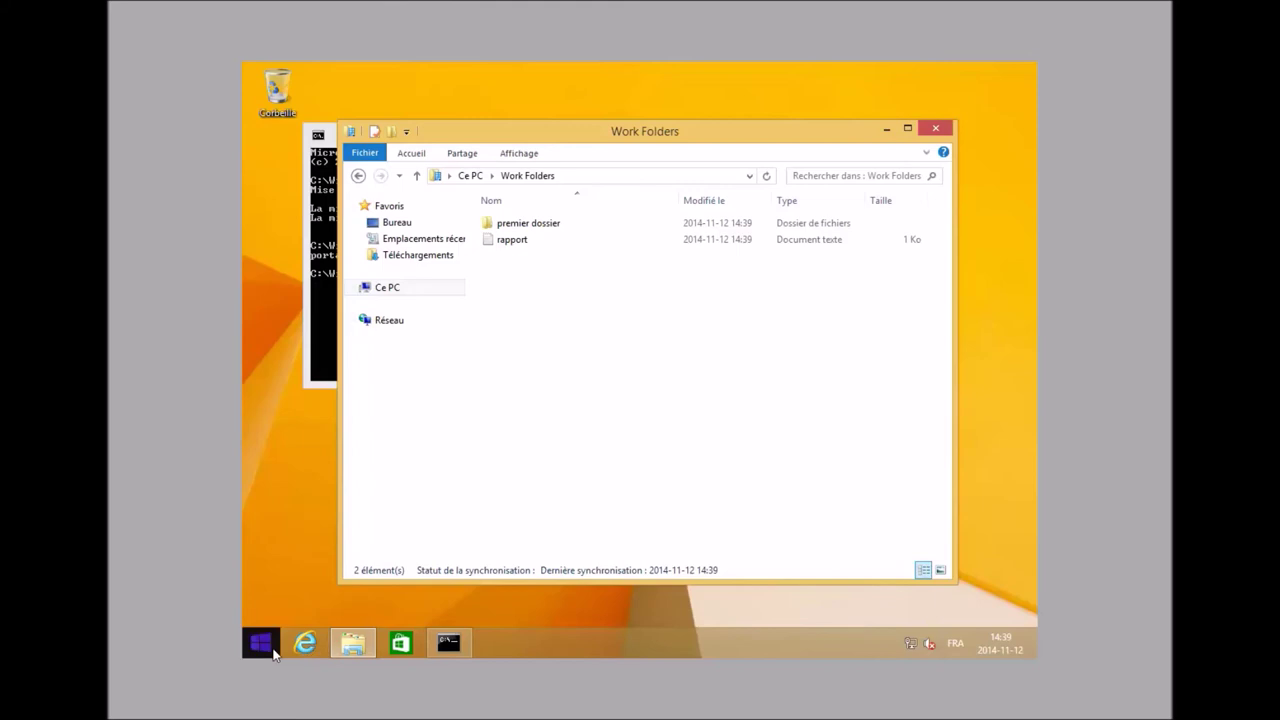
- Sign out, and on another workstation sign in to the LABORATOIRE domain as com03 with the account password
{"action": "left_click", "coordinate": [262, 643]}
{"action": "left_click", "coordinate": [495, 607]}
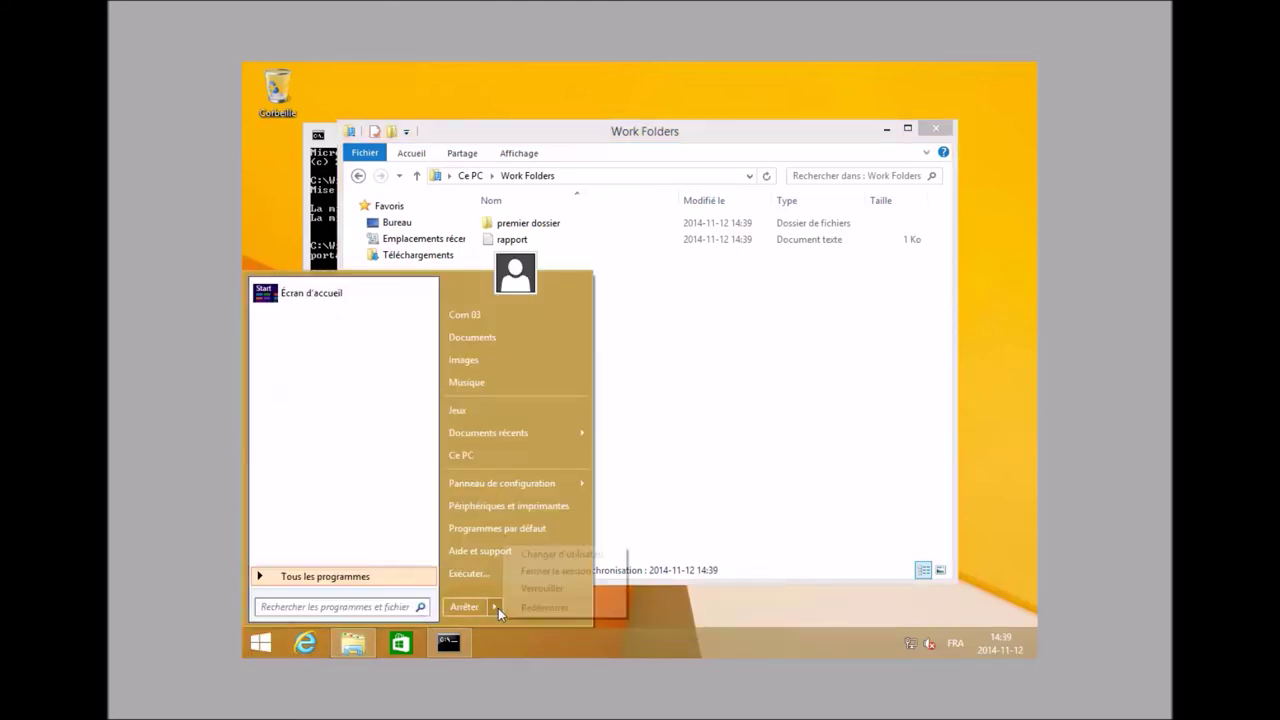
{"action": "left_click", "coordinate": [595, 574]}
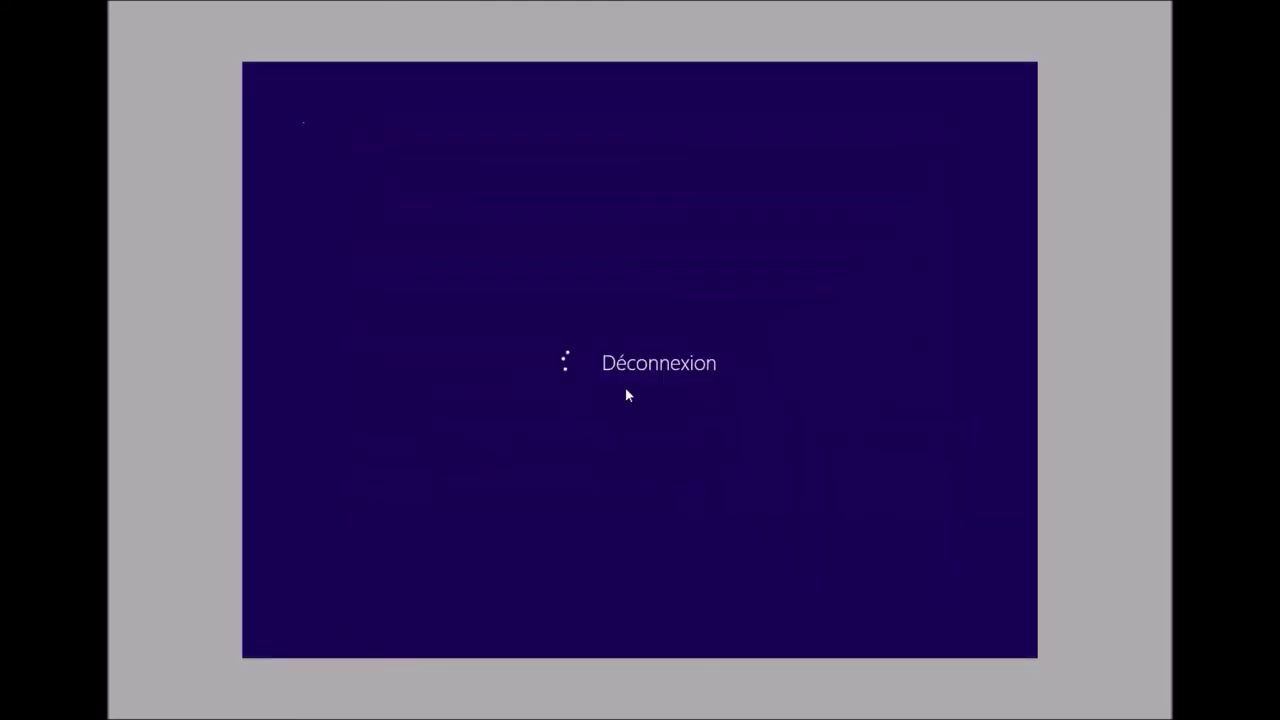
{"action": "left_click", "coordinate": [697, 351]}
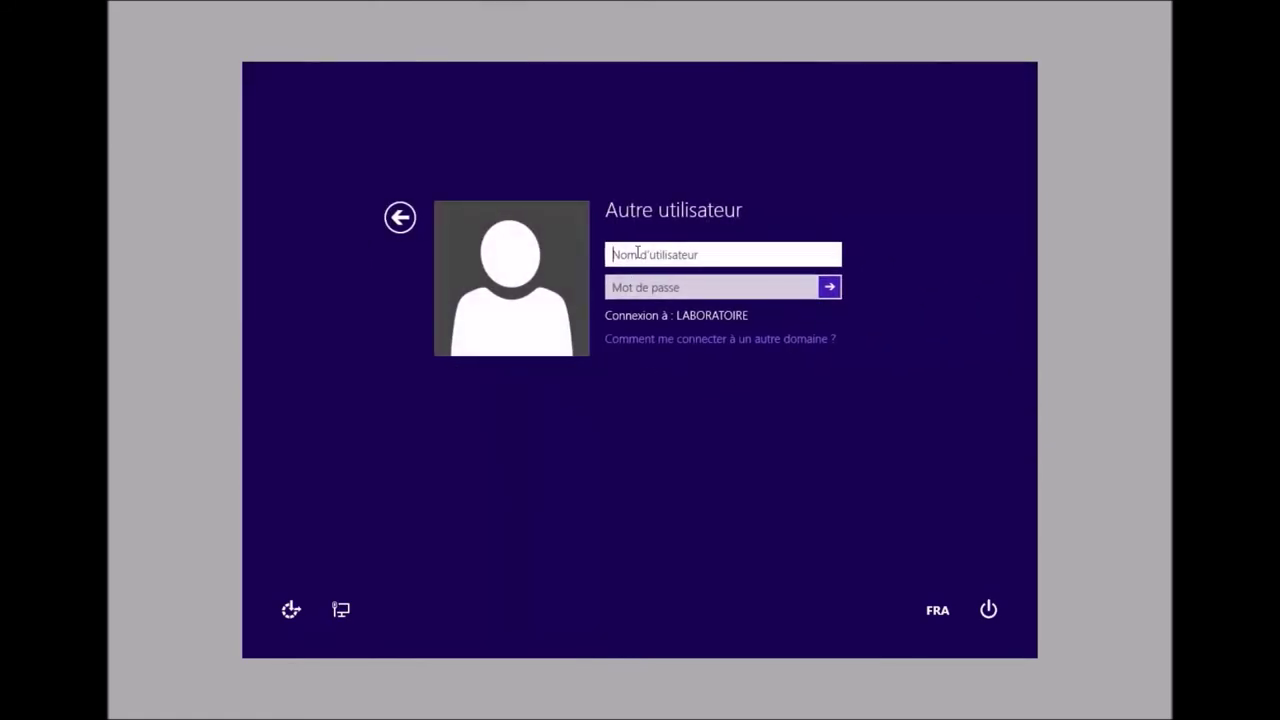
{"action": "type", "text": "com03"}
{"action": "key", "text": "Tab"}
{"action": "type", "text": "••••••••••••"}
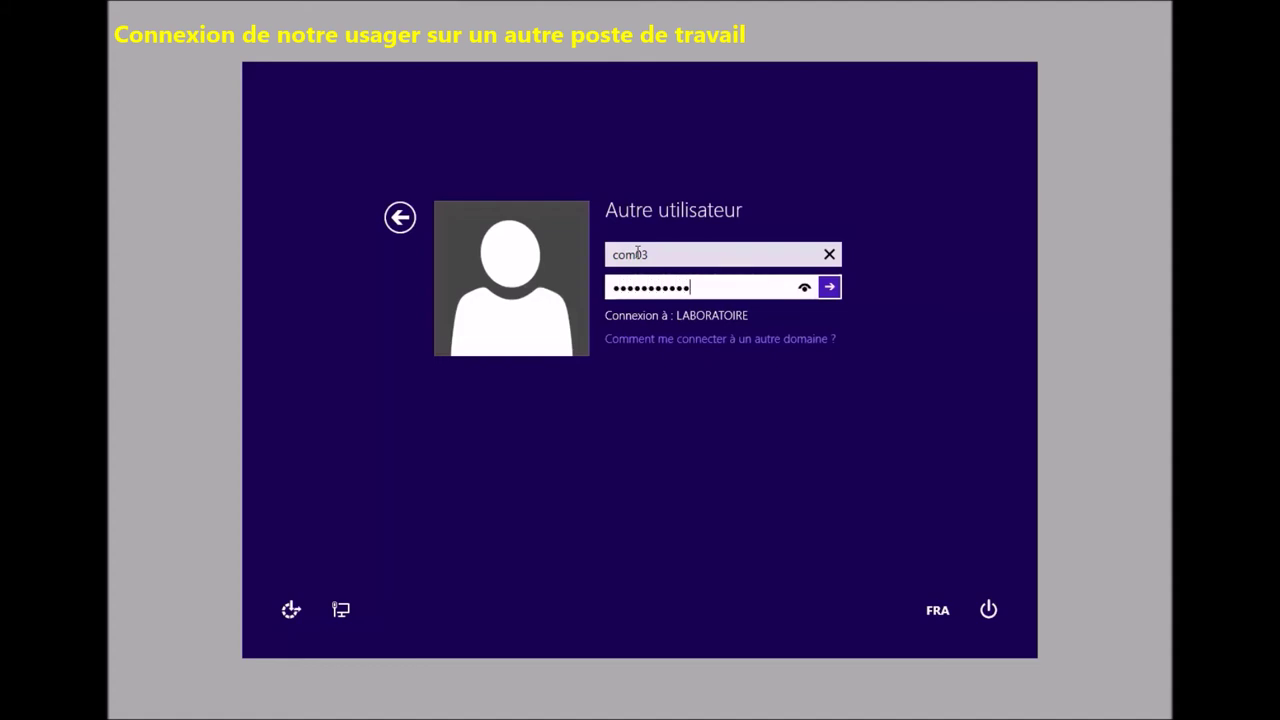
{"action": "key", "text": "Return"}
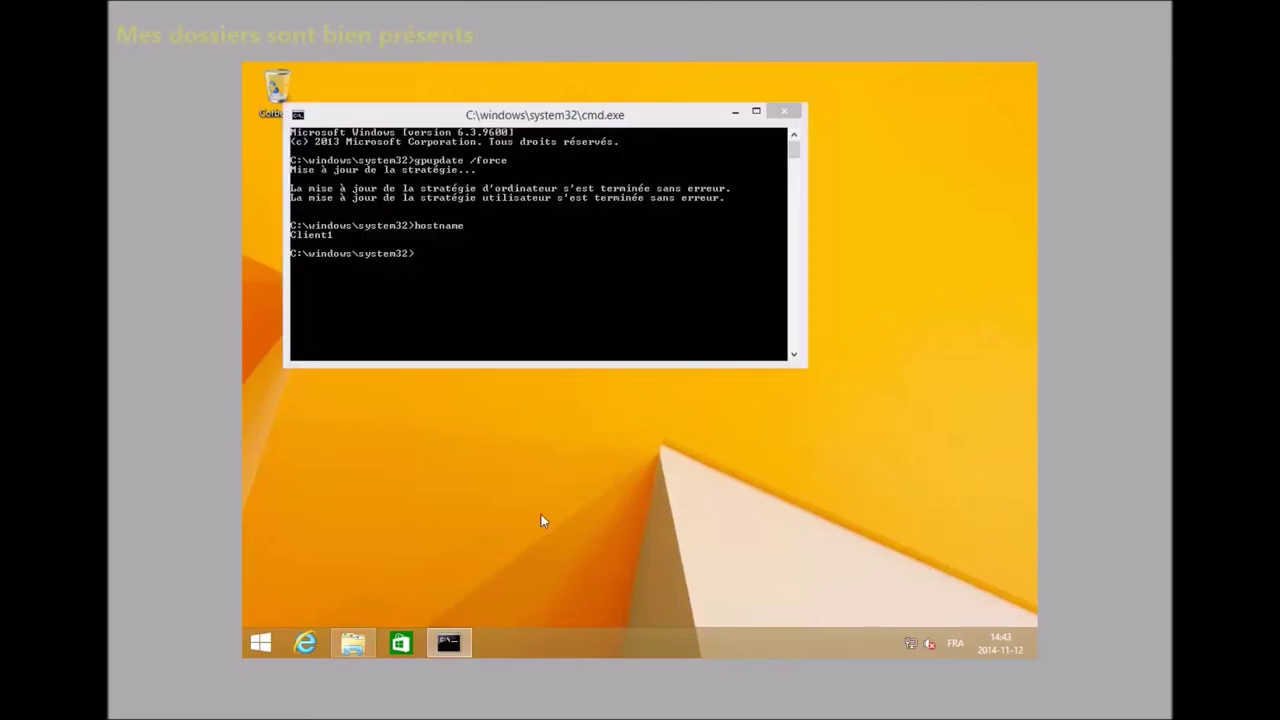
- Examine "premier dossier" and the rapport file, opened in Bloc-notes, in Dossiers de travail under Ce PC, and close both windows
{"action": "key", "text": "super+e"}
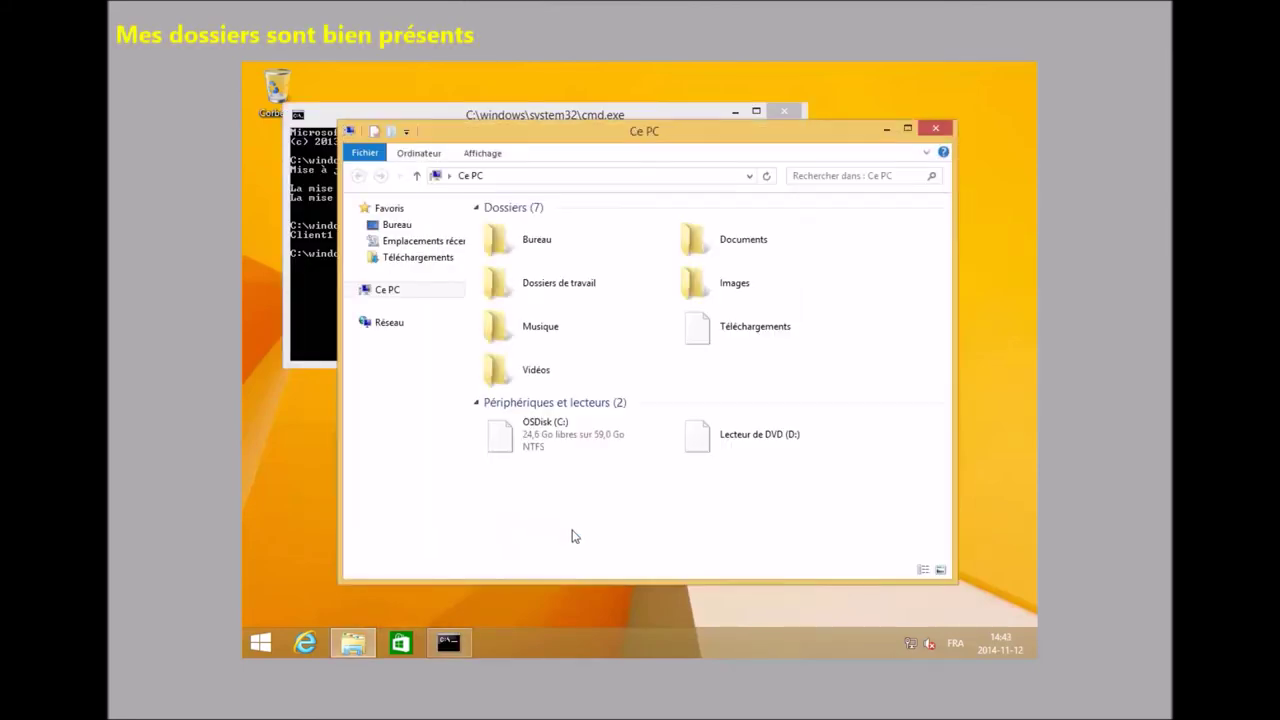
{"action": "left_click", "coordinate": [556, 287]}
{"action": "key", "text": "Return"}
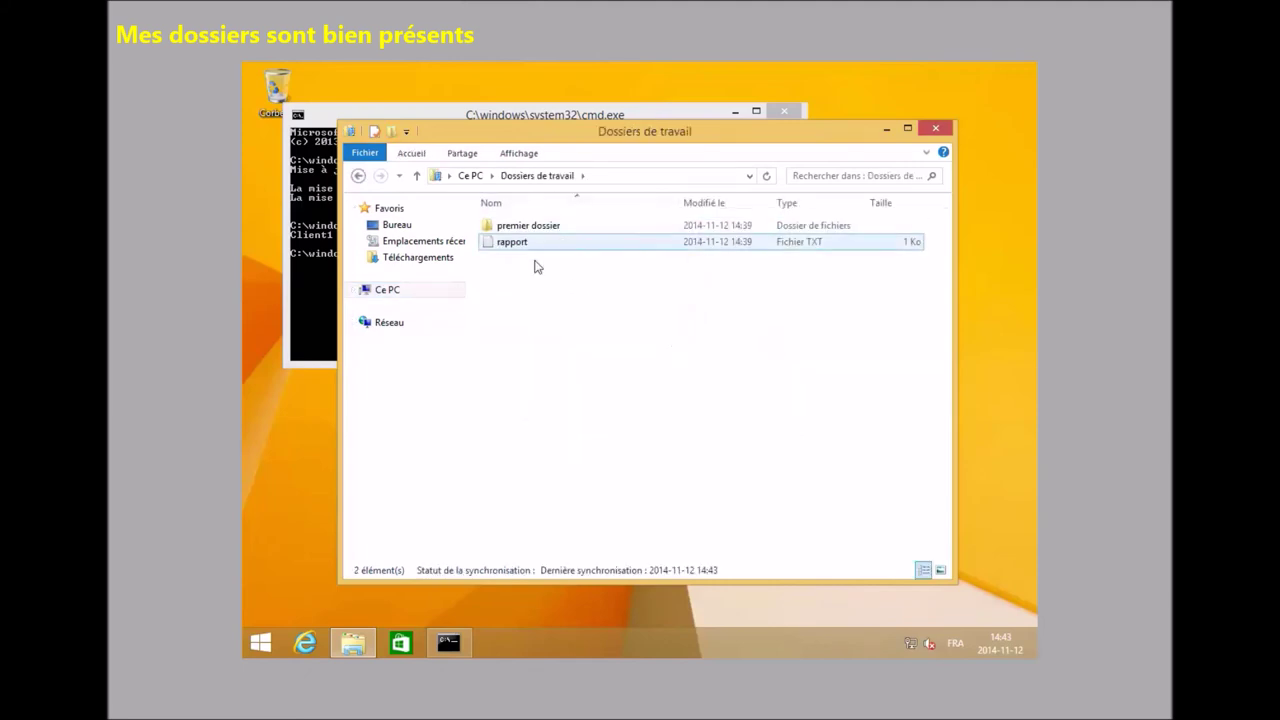
{"action": "double_click", "coordinate": [530, 228]}
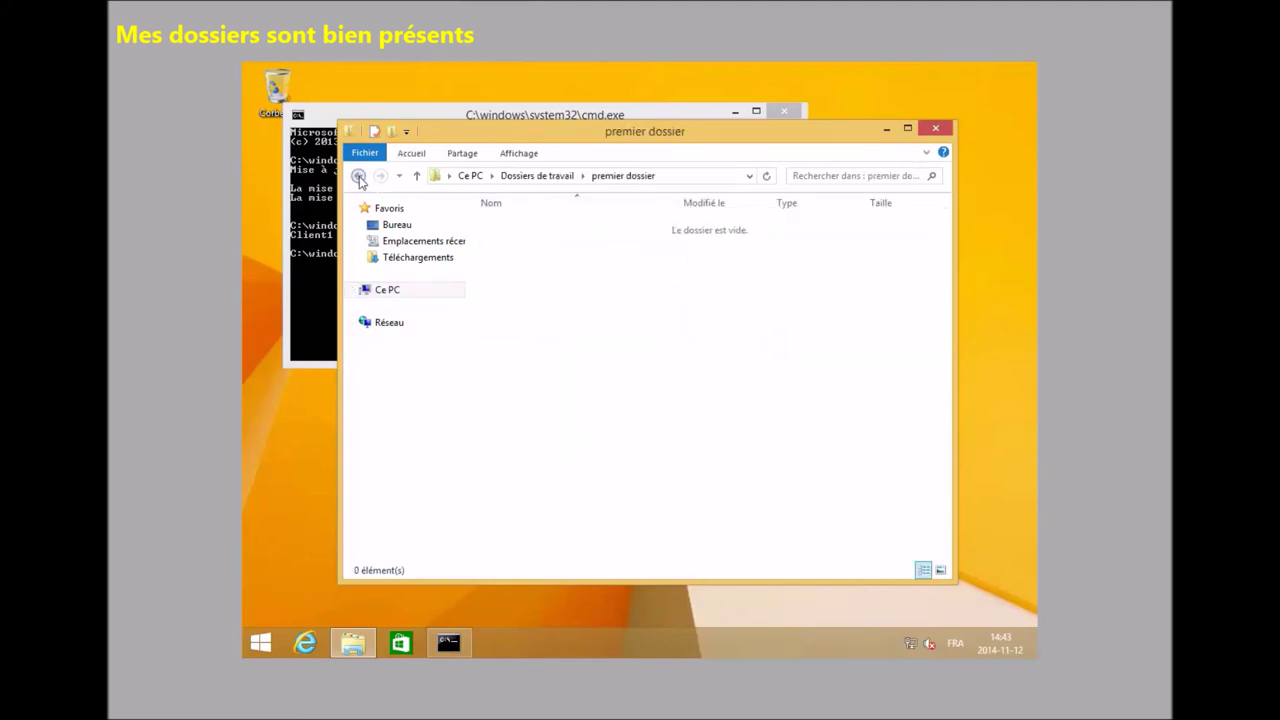
{"action": "key", "text": "BackSpace"}
{"action": "double_click", "coordinate": [514, 244]}
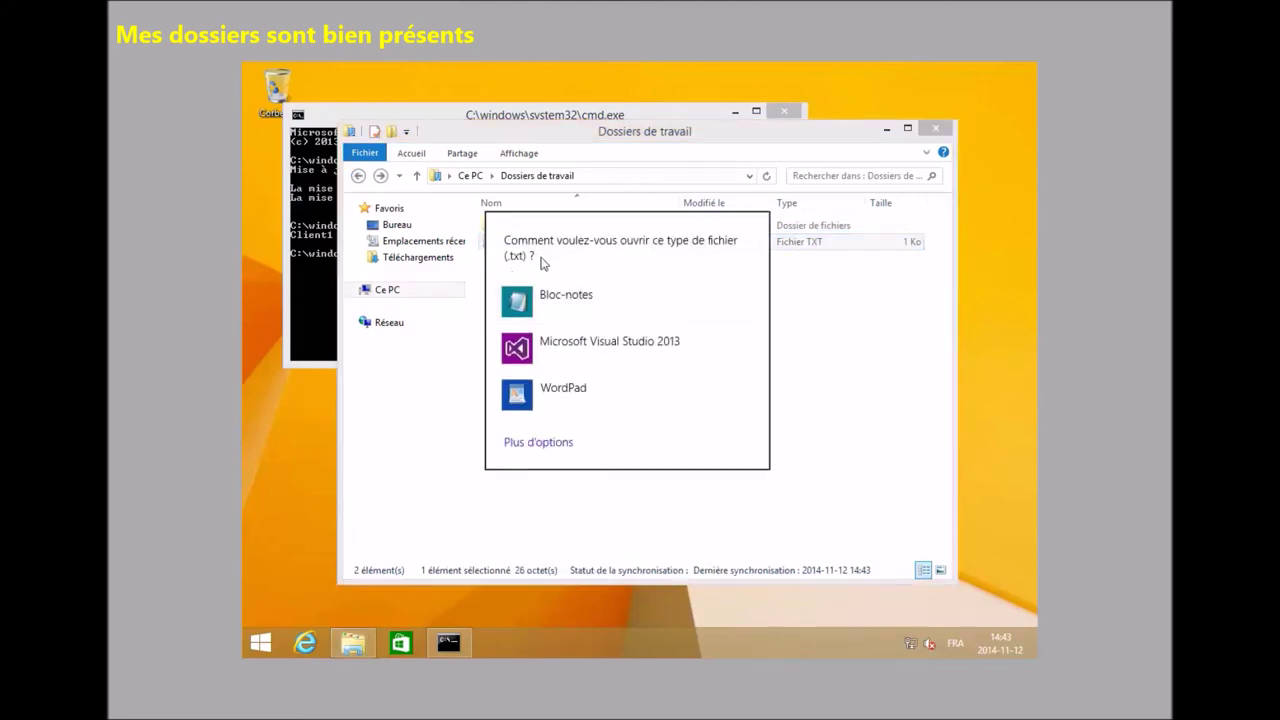
{"action": "left_click", "coordinate": [573, 299]}
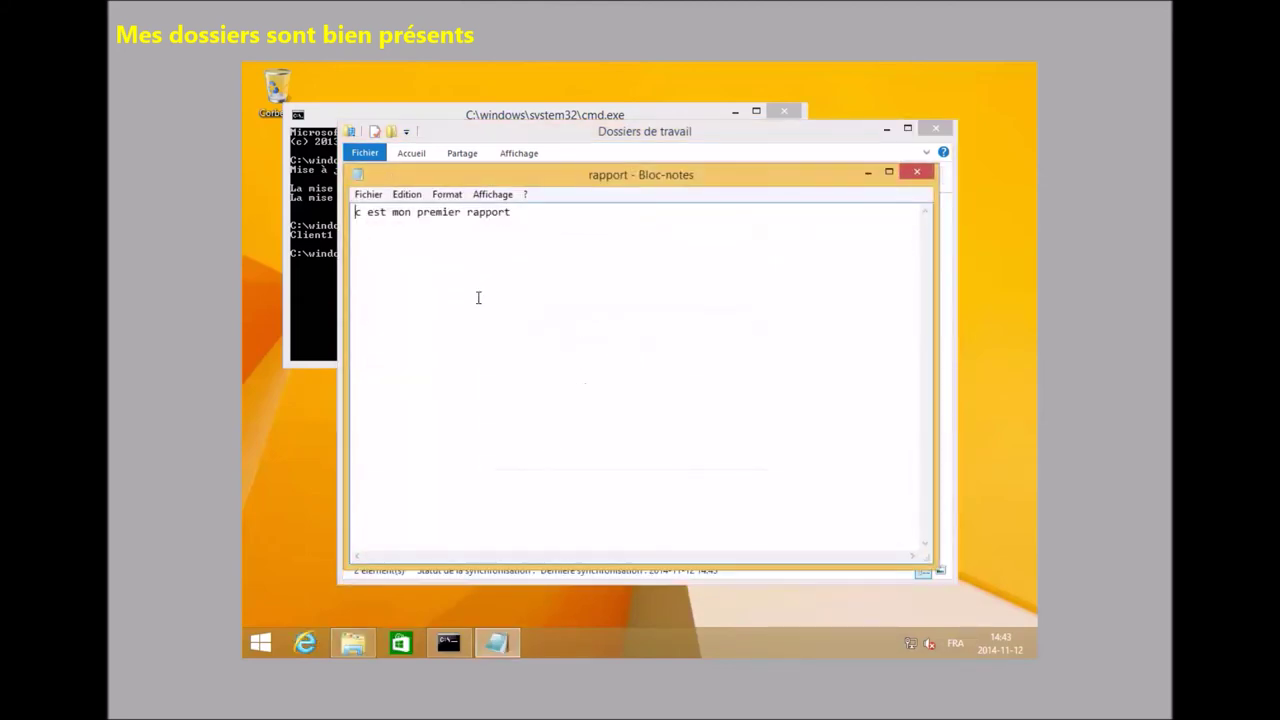
{"action": "left_click", "coordinate": [916, 172]}
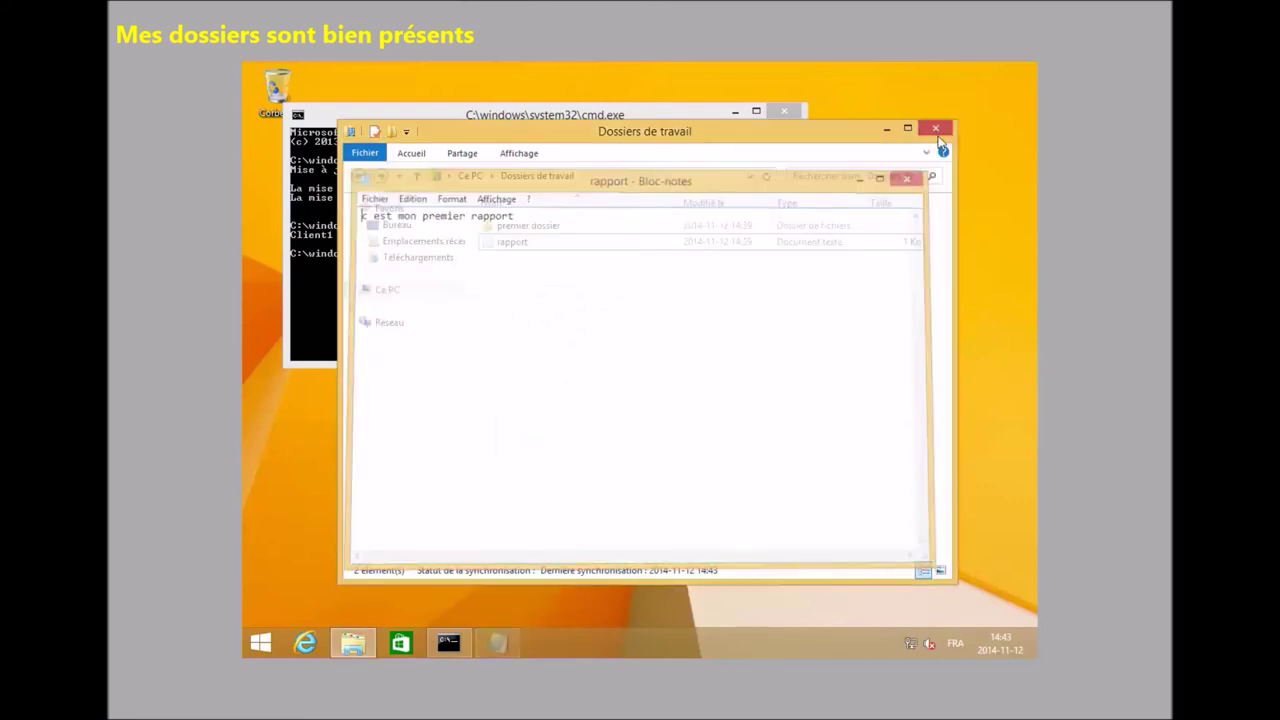
{"action": "left_click", "coordinate": [942, 128]}
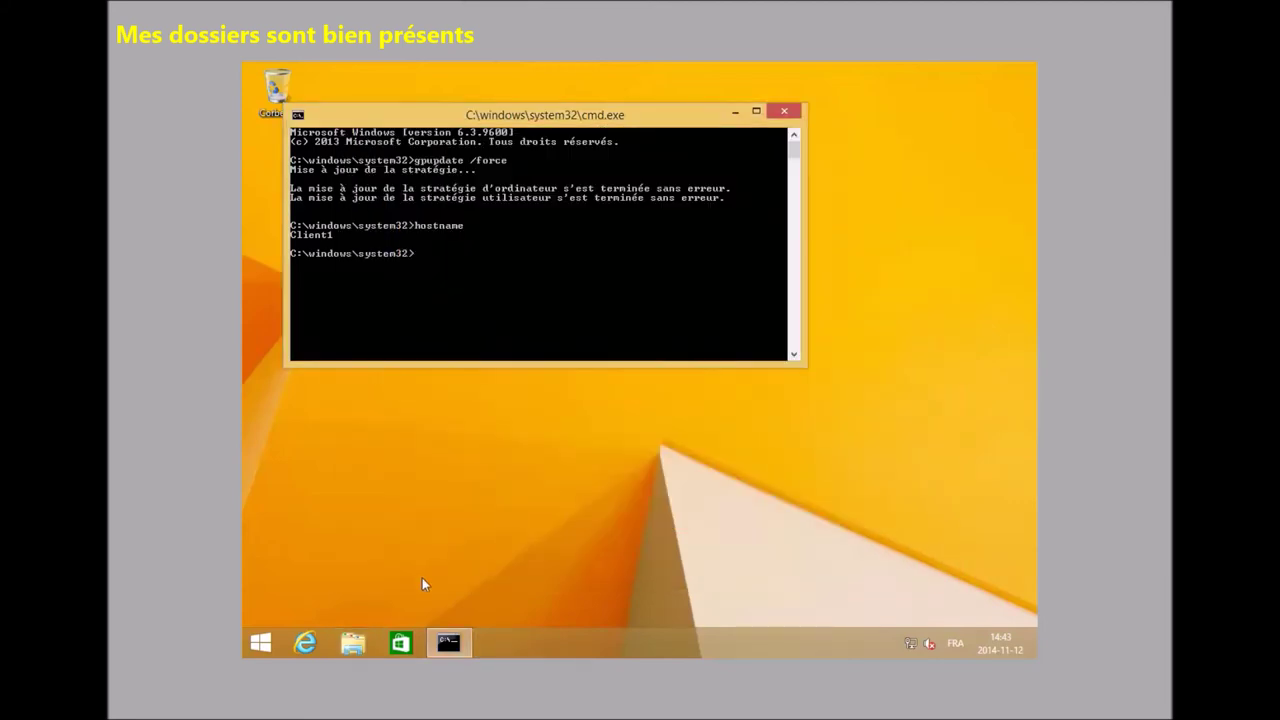
- Close the com03 session and sign in to the workstation as another user, com04, with the account password
{"action": "left_click", "coordinate": [270, 645]}
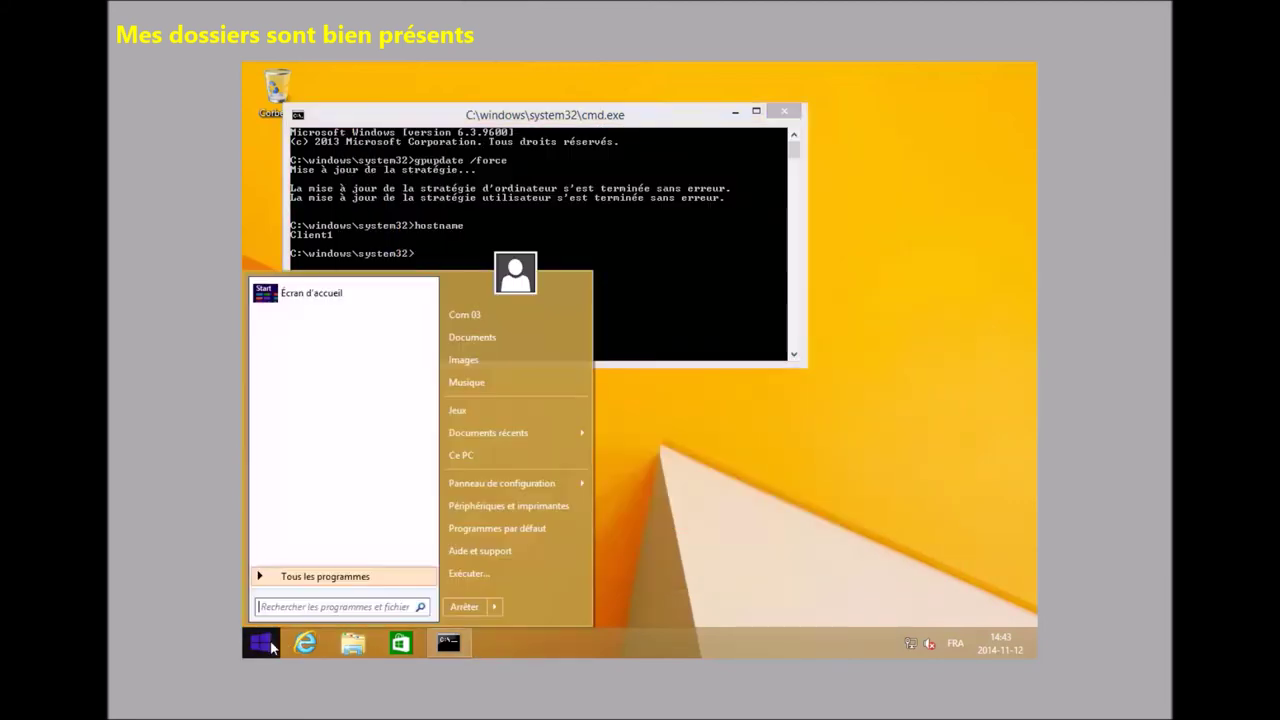
{"action": "left_click", "coordinate": [496, 606]}
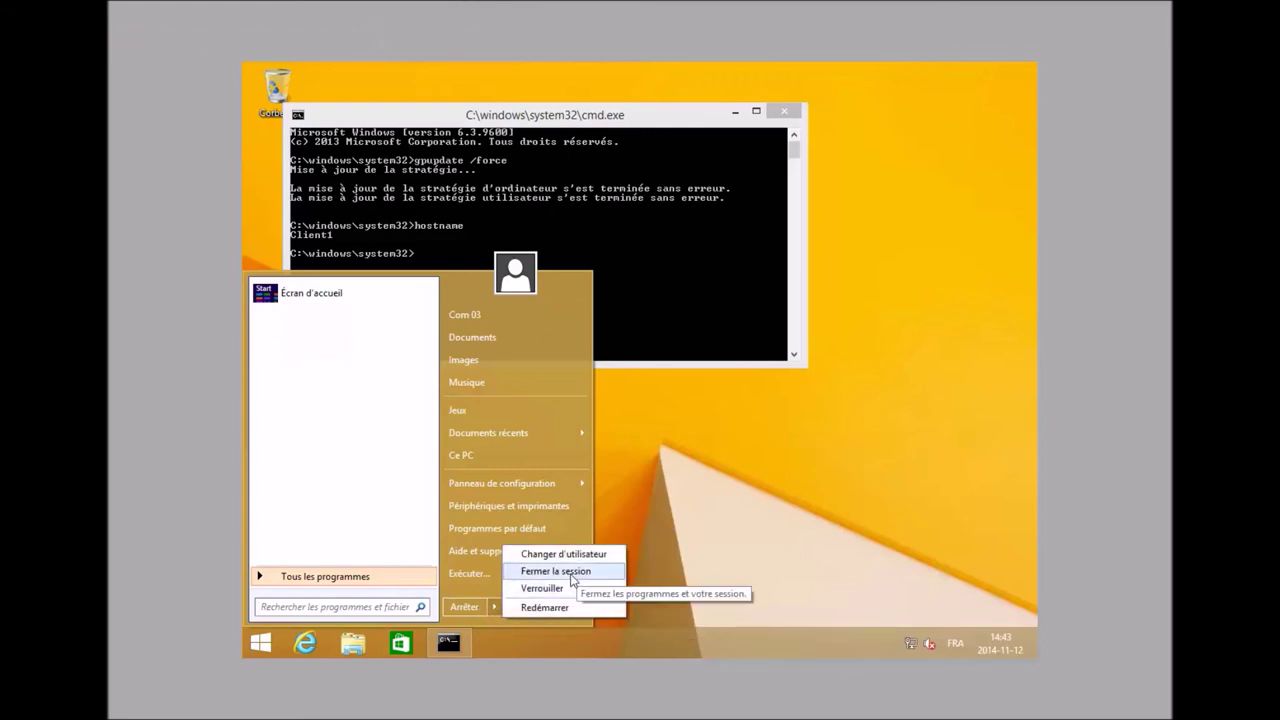
{"action": "left_click", "coordinate": [573, 578]}
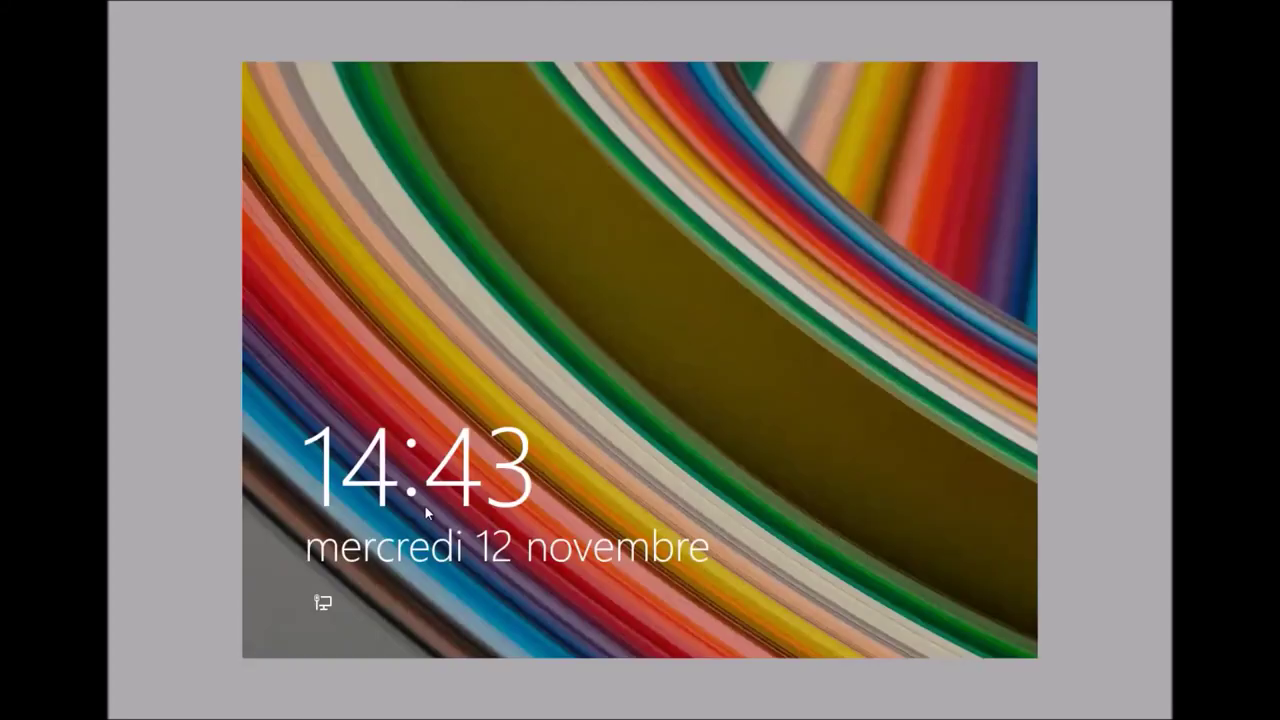
{"action": "left_click", "coordinate": [427, 512]}
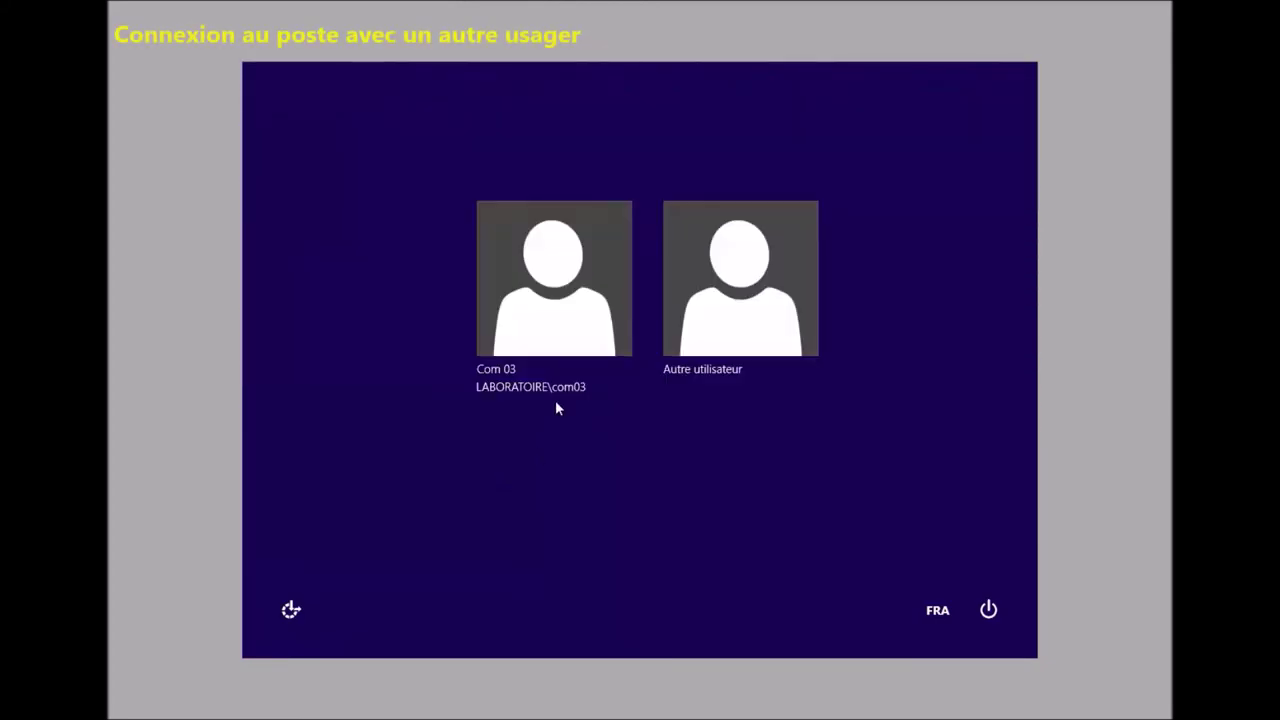
{"action": "left_click", "coordinate": [717, 311]}
{"action": "type", "text": "com04"}
{"action": "key", "text": "Tab"}
{"action": "type", "text": "*********"}
{"action": "key", "text": "Return"}
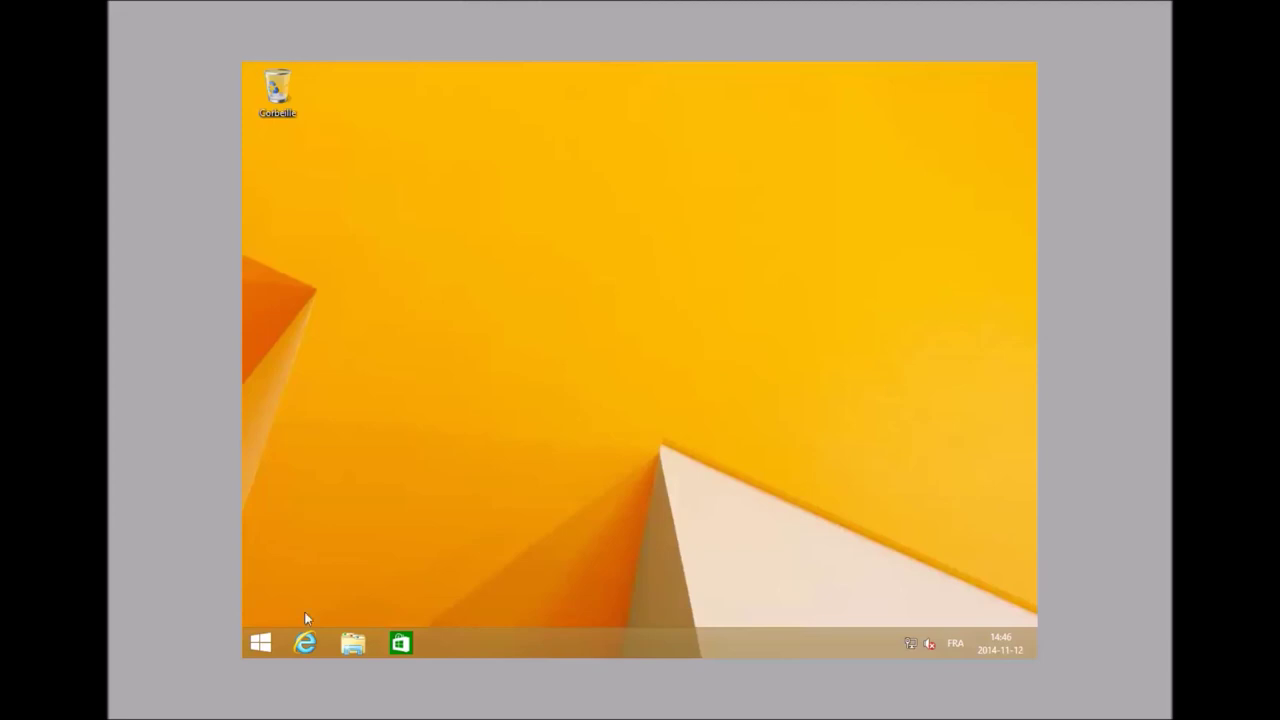
- Open Work Folders under Ce PC, check the synchronization status in the Dossiers de travail settings, and close those settings
{"action": "left_click", "coordinate": [352, 642]}
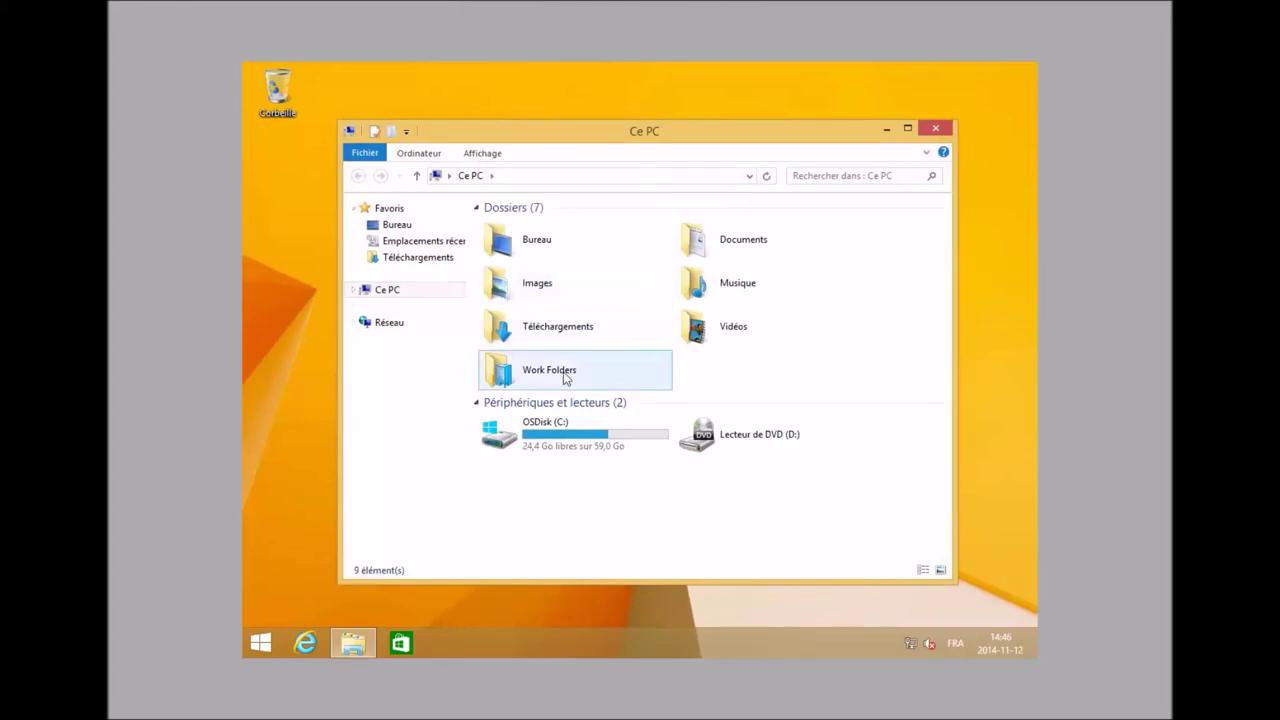
{"action": "double_click", "coordinate": [565, 378]}
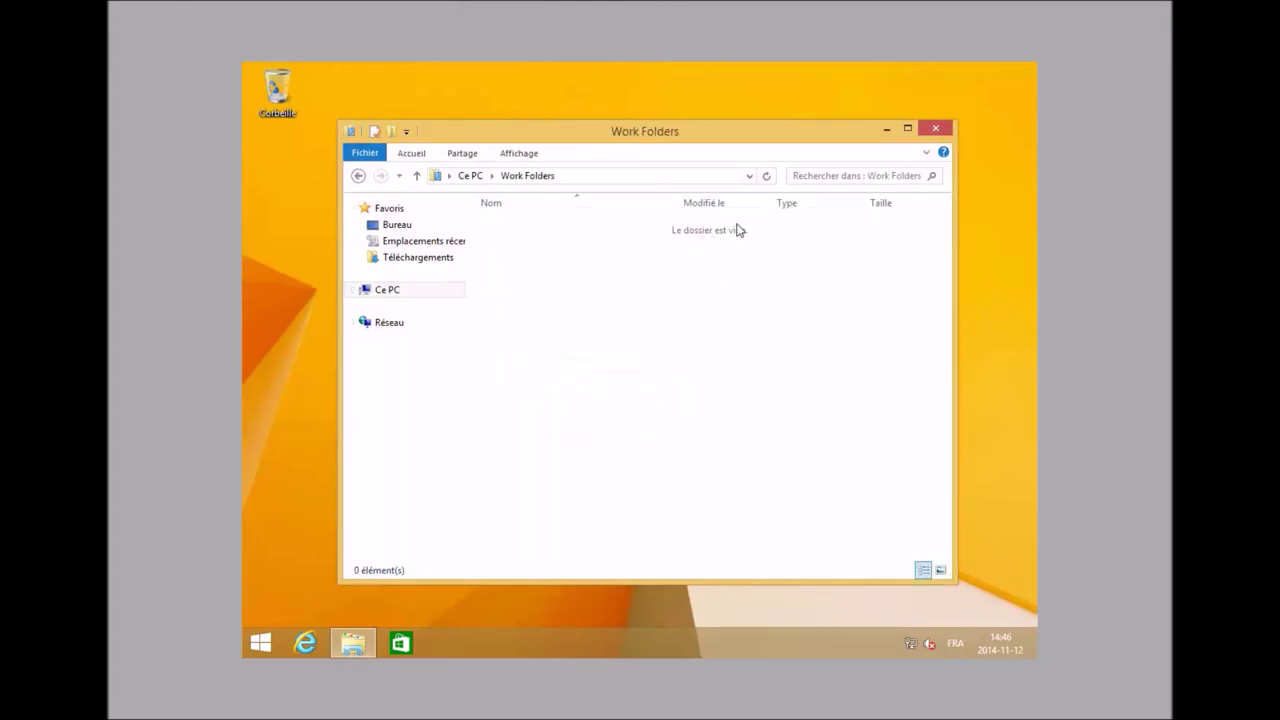
{"action": "right_click", "coordinate": [596, 336]}
{"action": "left_click", "coordinate": [540, 454]}
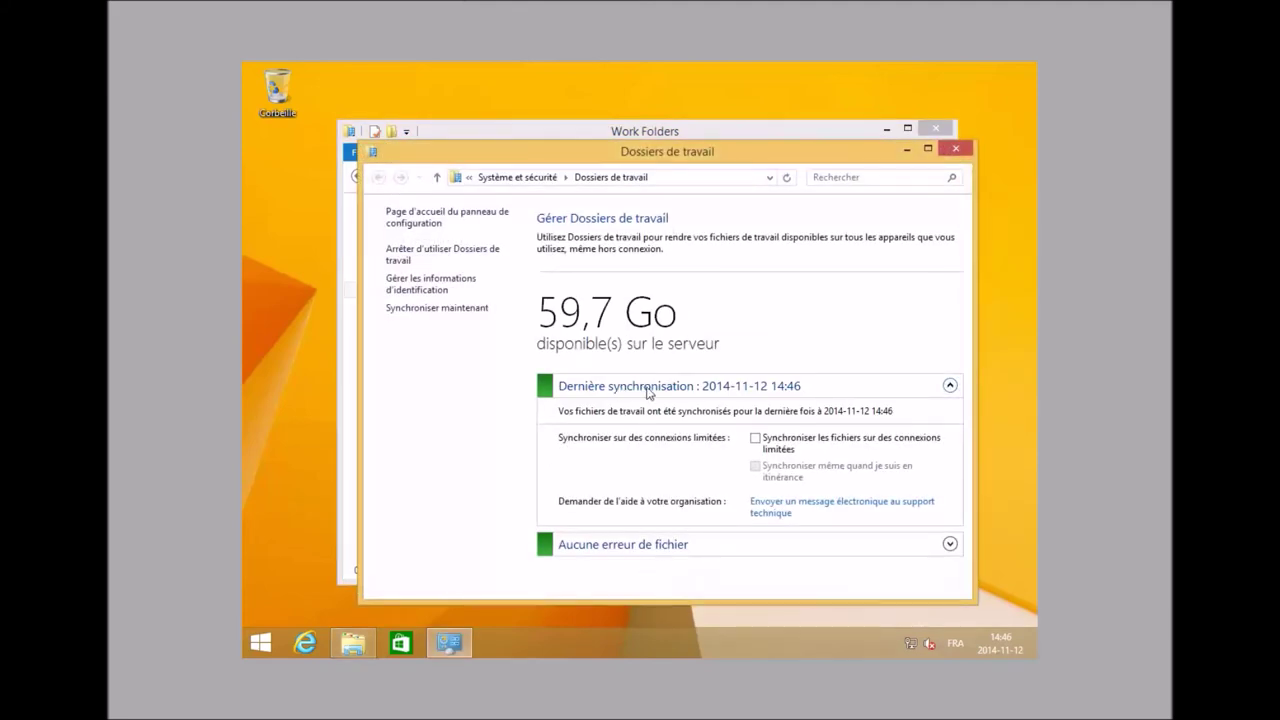
{"action": "left_click", "coordinate": [965, 152]}
- Create a new folder named "encore un dossier" in Dossiers de travail
{"action": "right_click", "coordinate": [634, 319]}
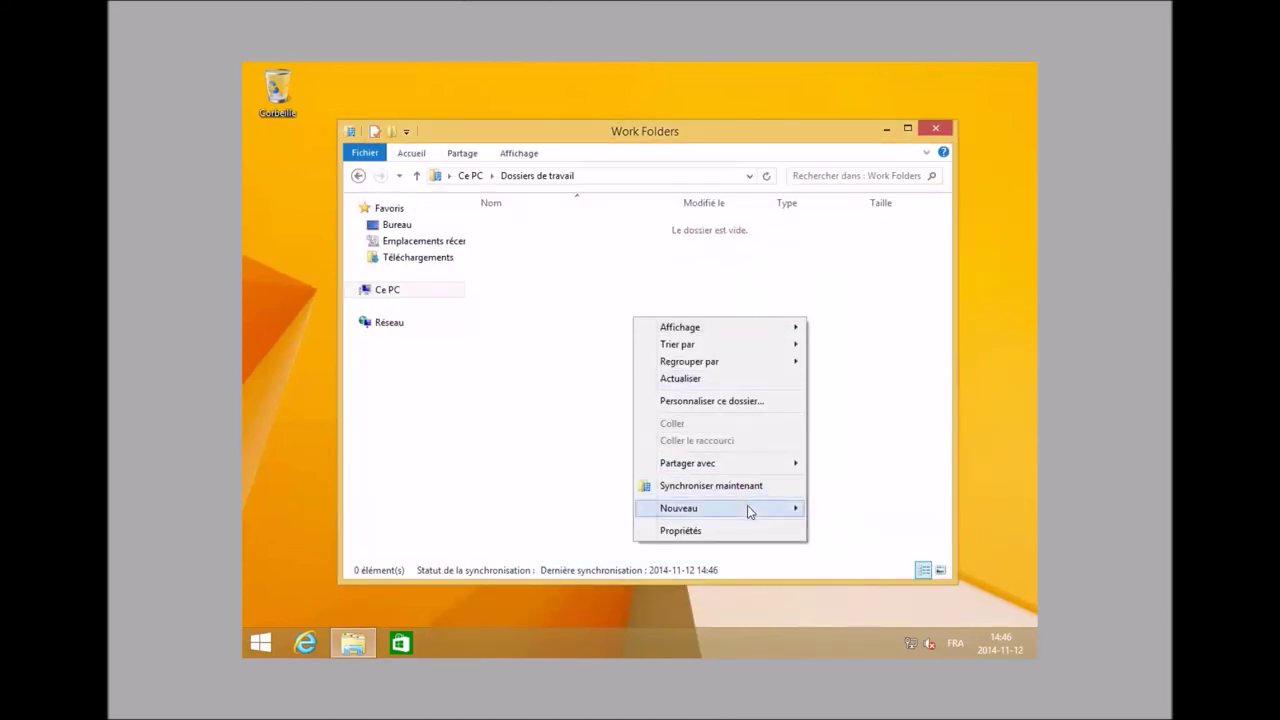
{"action": "mouse_move", "coordinate": [750, 508]}
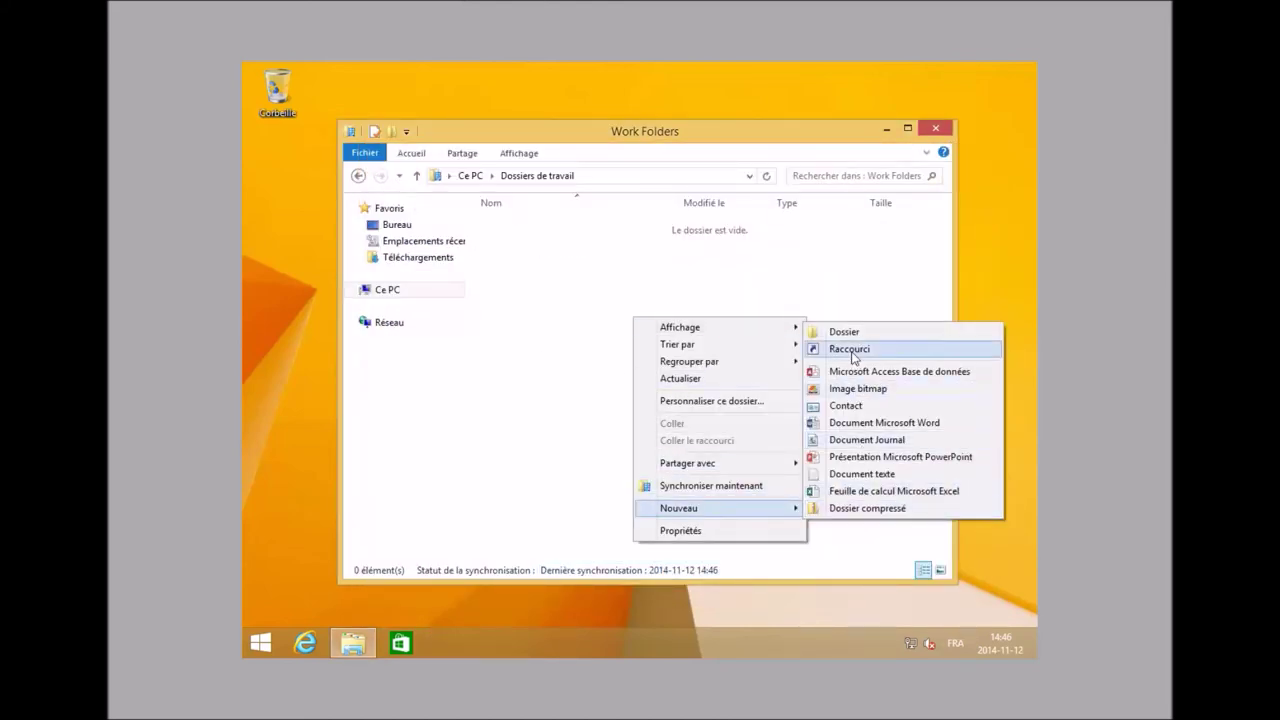
{"action": "left_click", "coordinate": [845, 332]}
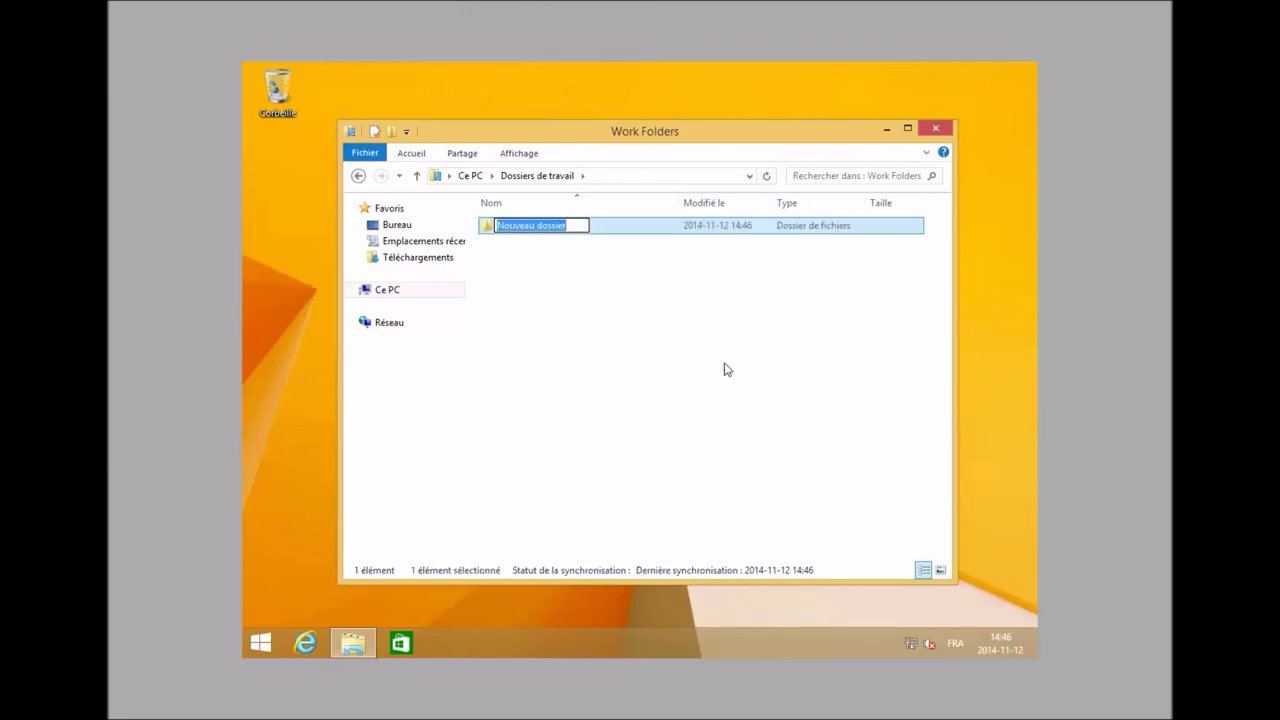
{"action": "type", "text": "encor"}
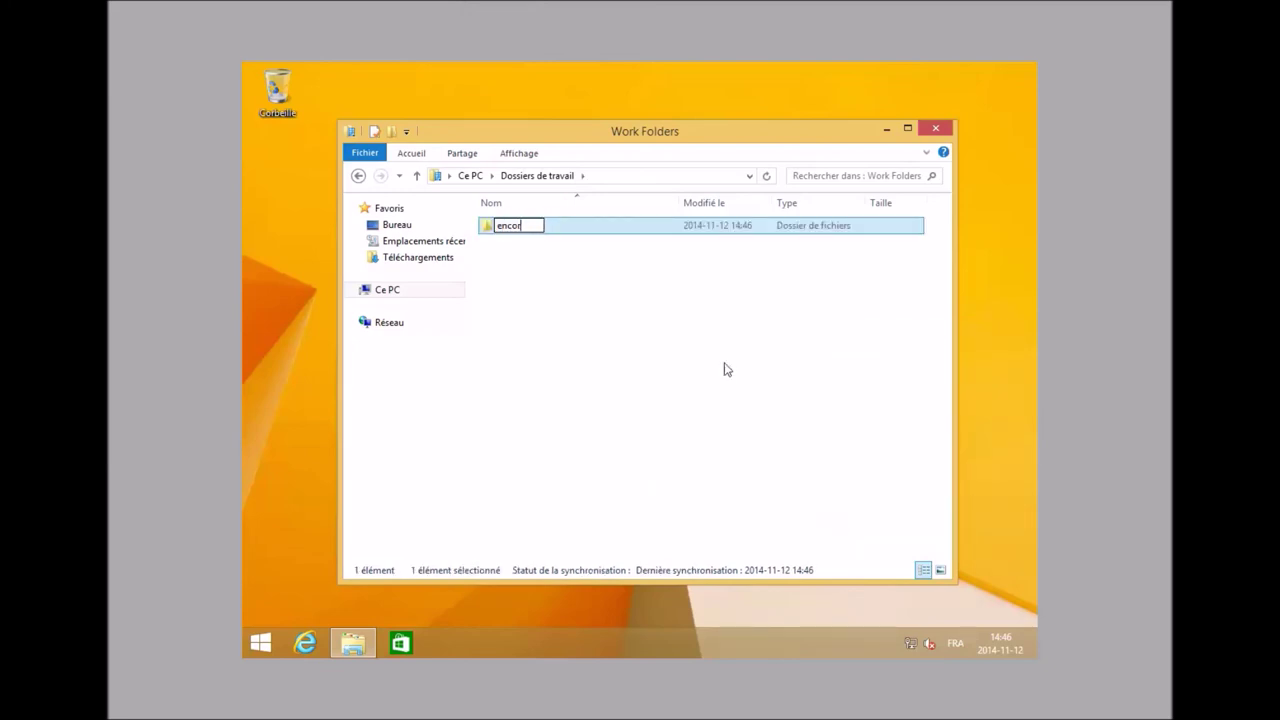
{"action": "type", "text": "e un dossier"}
{"action": "key", "text": "Return"}
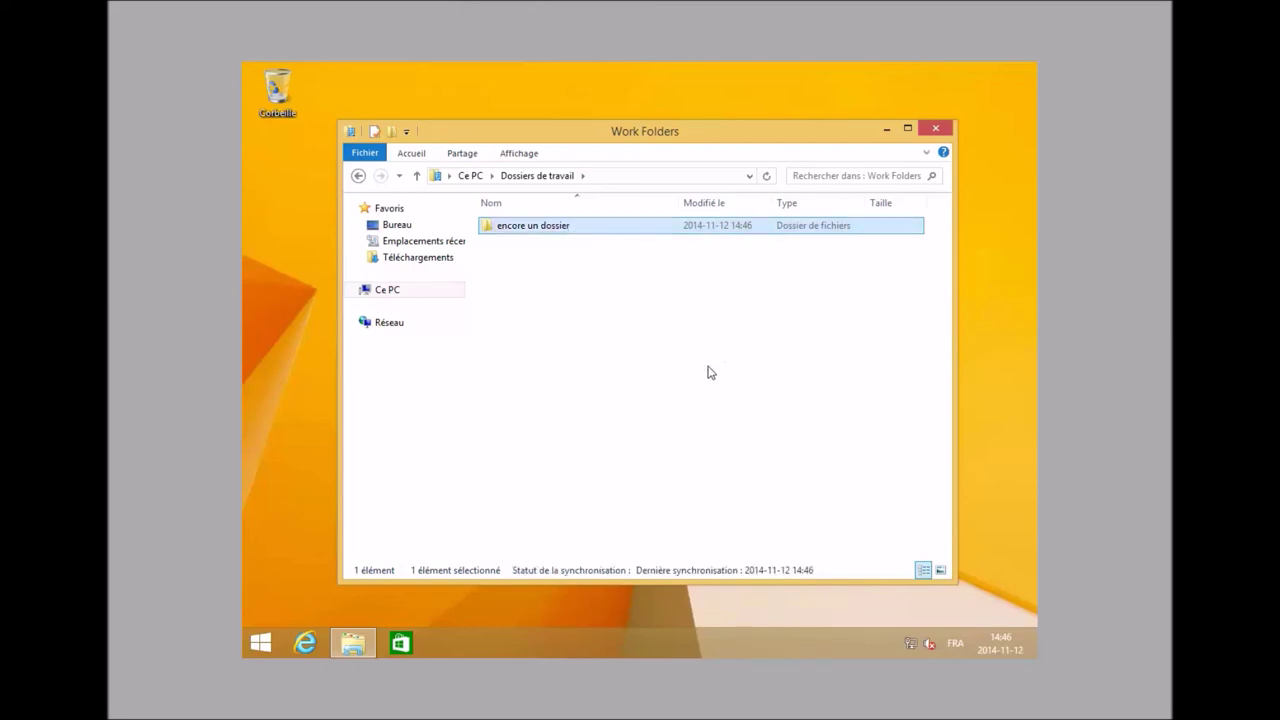
{"action": "left_click", "coordinate": [680, 400]}
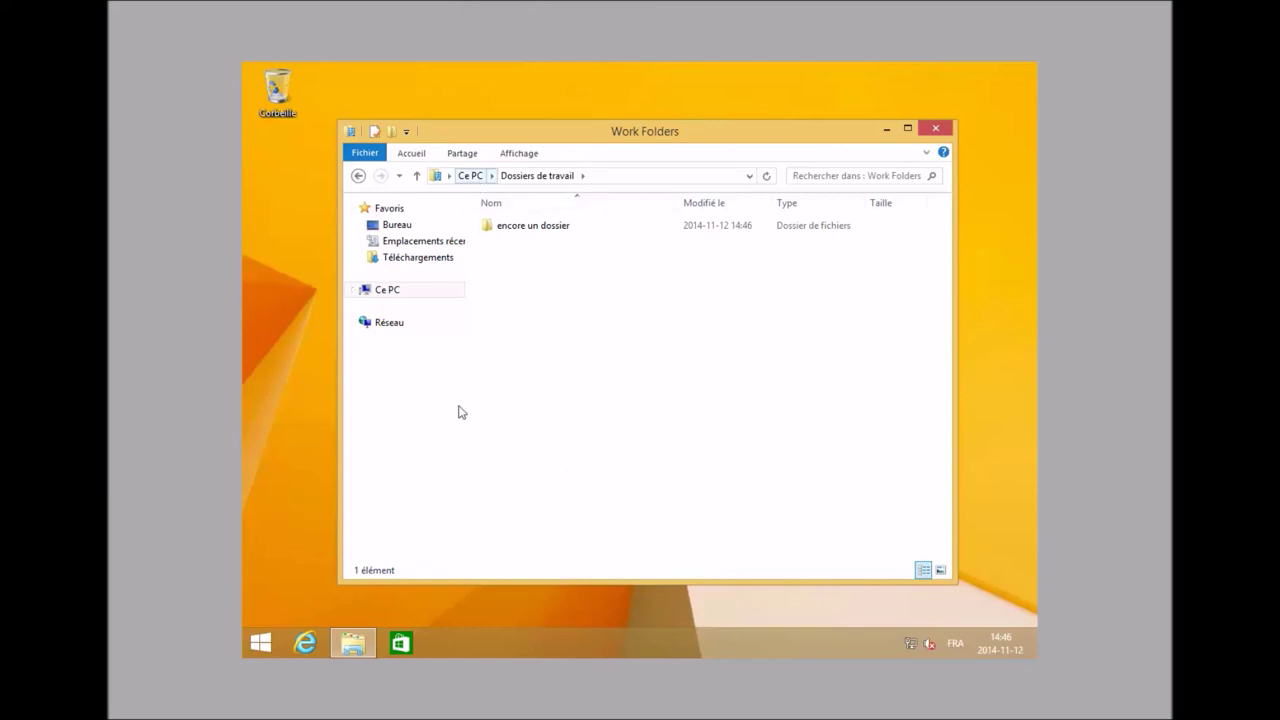
- Switch to the Windows 7 workstation and sign in to the LABORATOIRE domain as another user, com04, with the account password
{"action": "right_click", "coordinate": [260, 643]}
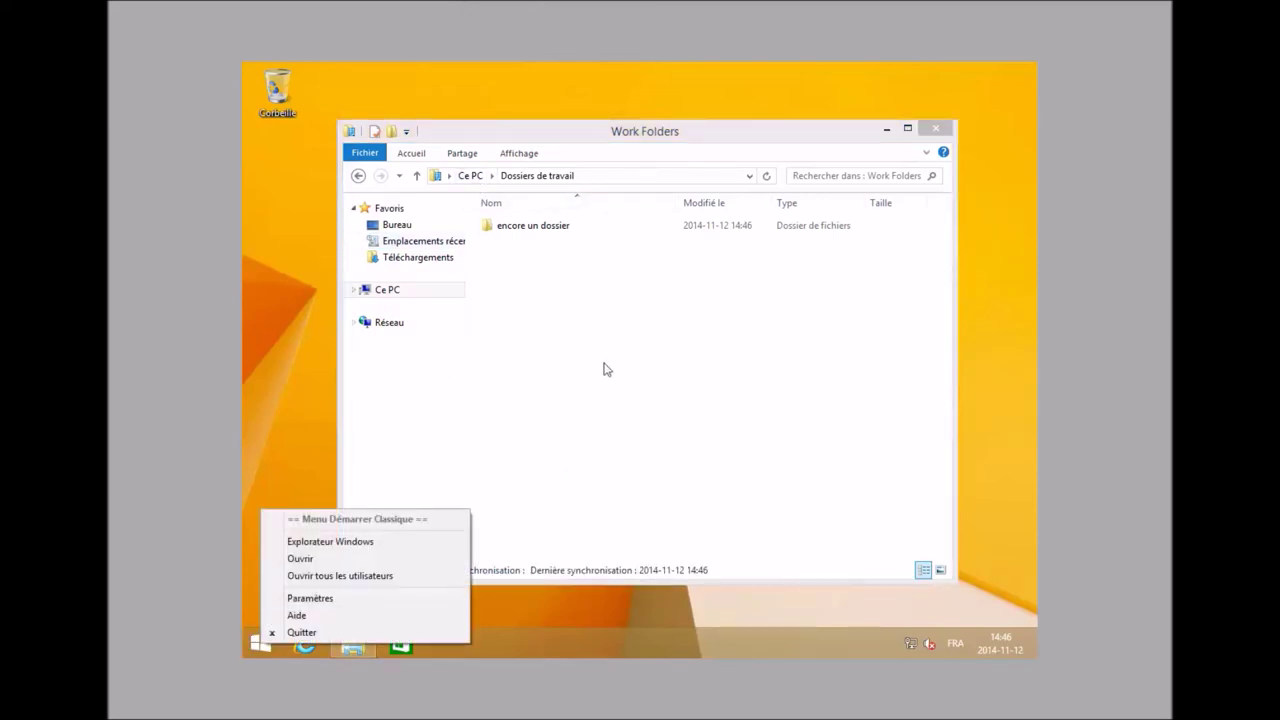
{"action": "left_click", "coordinate": [389, 322]}
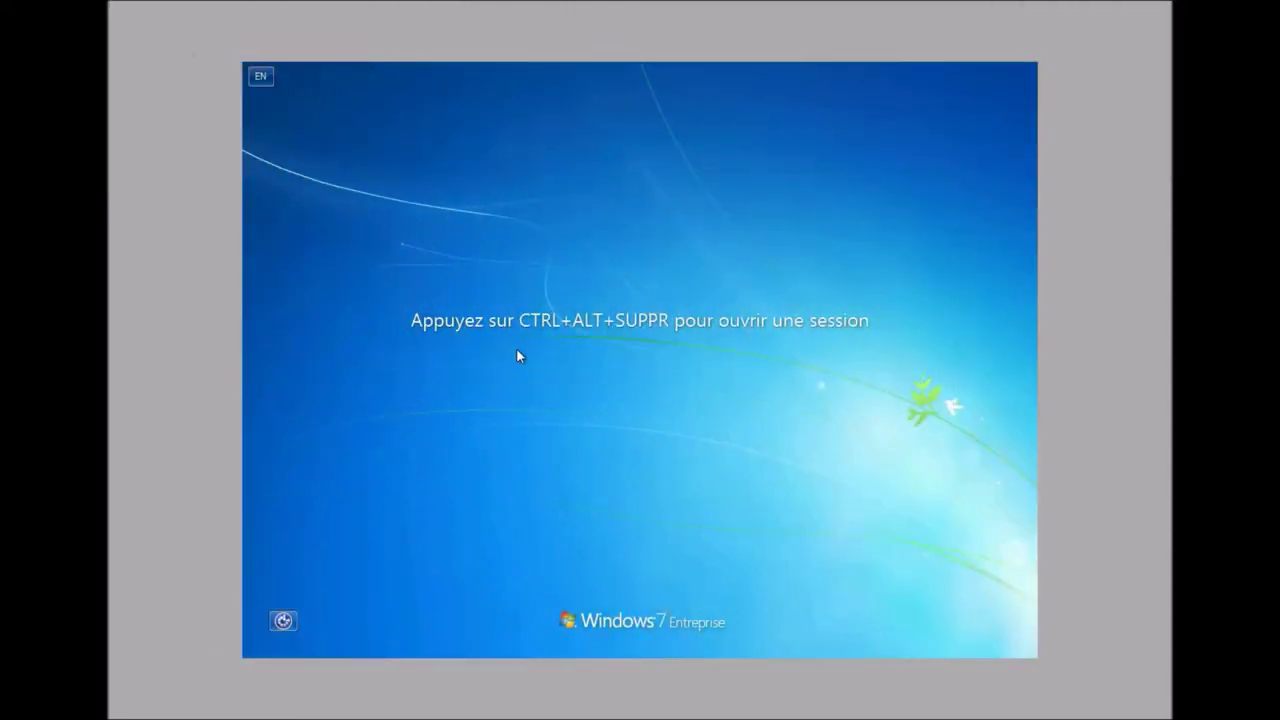
{"action": "key", "text": "ctrl+alt+Delete"}
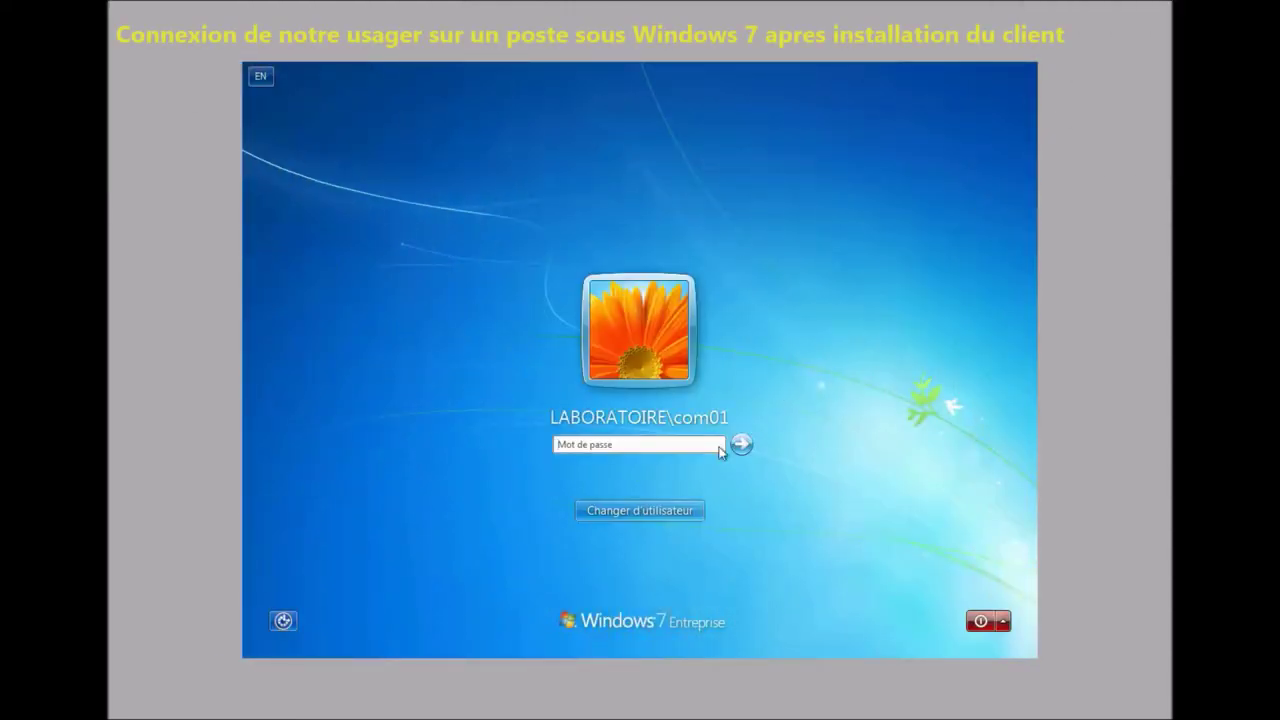
{"action": "left_click", "coordinate": [623, 510]}
{"action": "left_click", "coordinate": [704, 422]}
{"action": "left_click", "coordinate": [611, 398]}
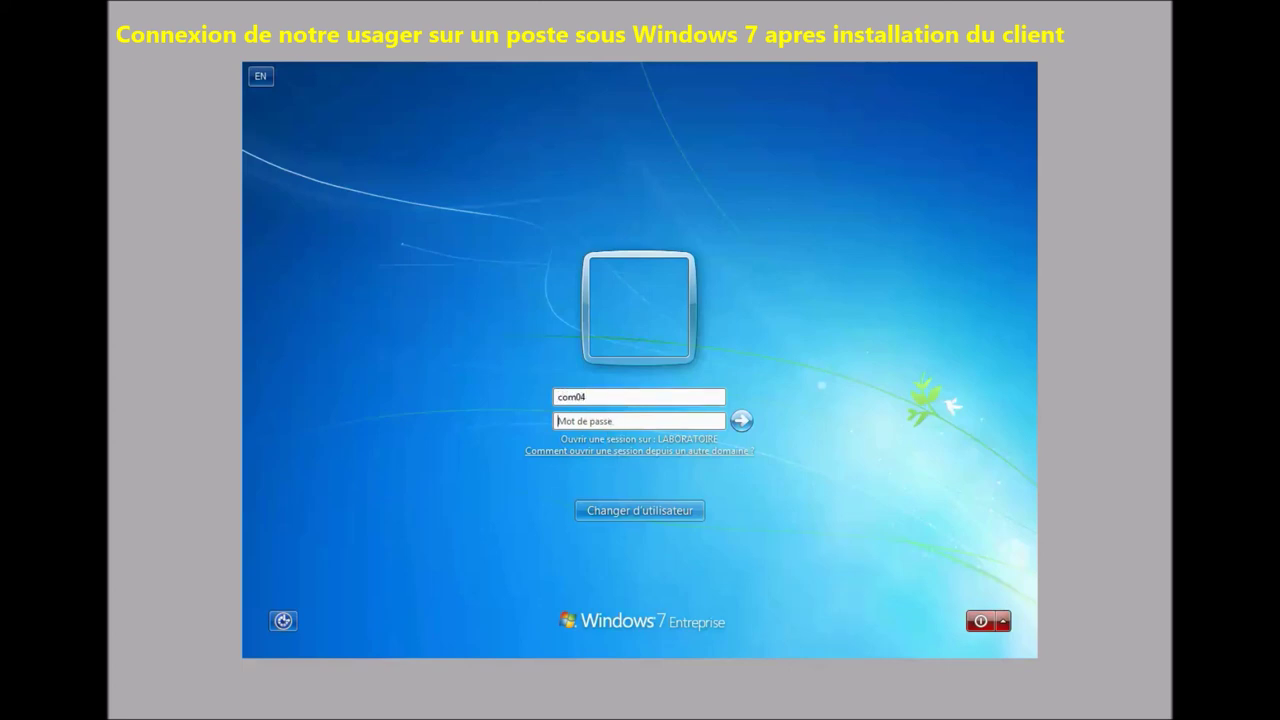
{"action": "key", "text": "Tab"}
{"action": "type", "text": "p"}
{"action": "key", "text": "Return"}
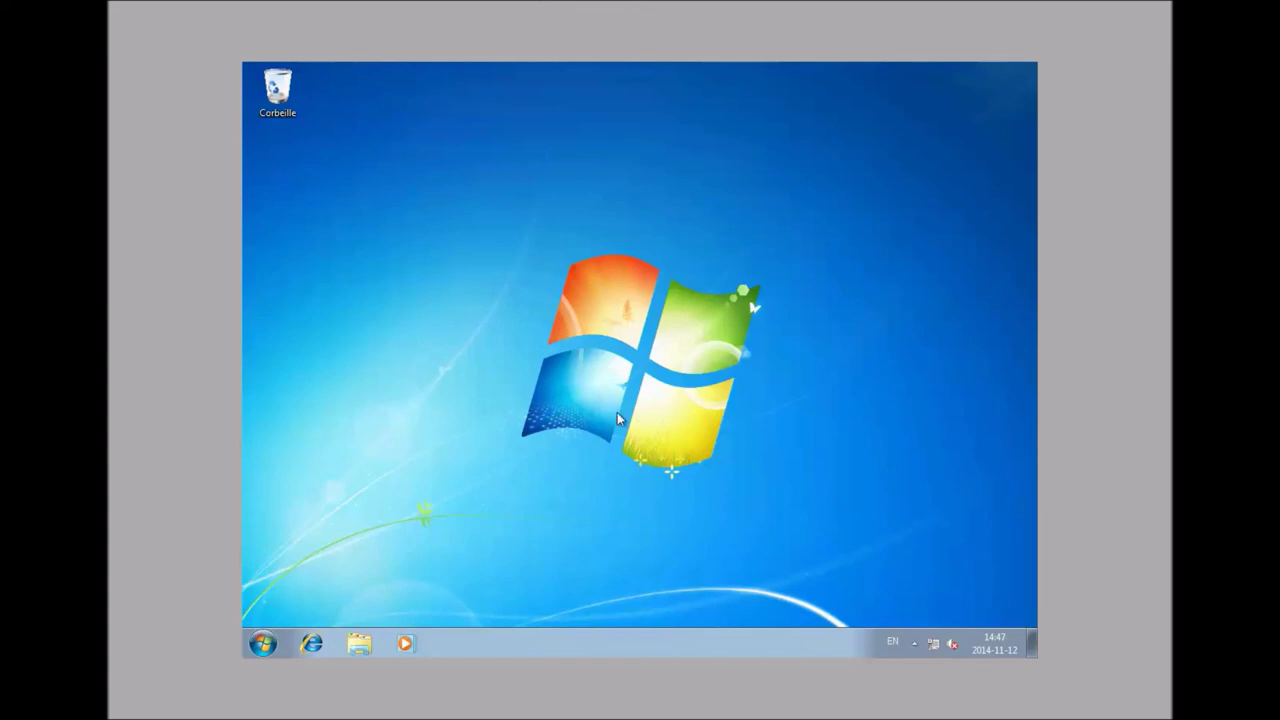
- Open Dossiers de travail in the file explorer, examine the contents and properties of "encore un dossier", and close the properties
{"action": "left_click", "coordinate": [362, 645]}
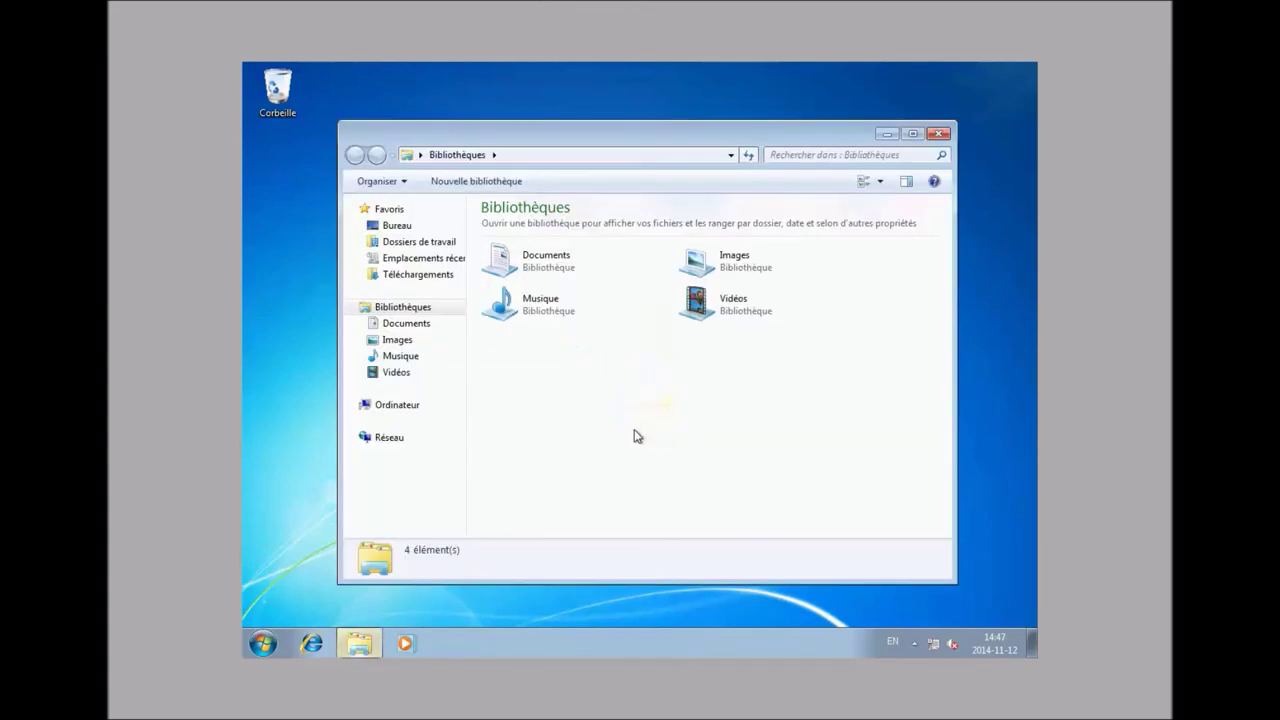
{"action": "left_click", "coordinate": [419, 249]}
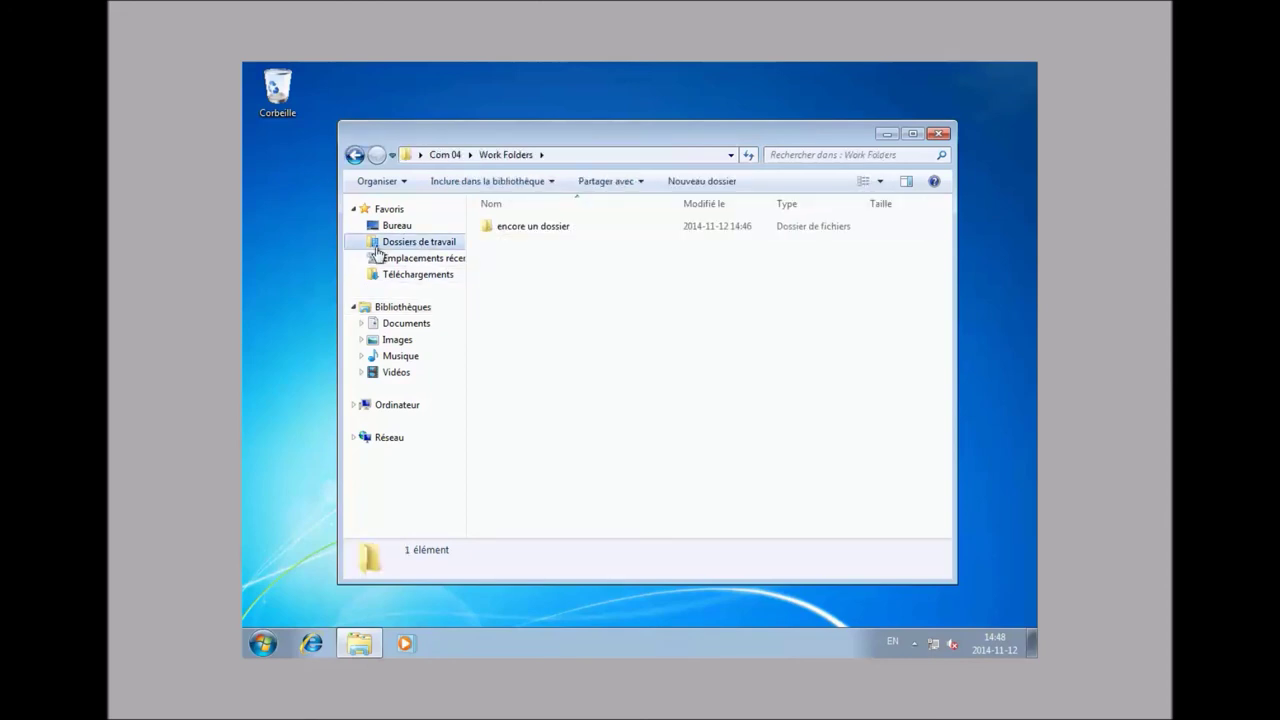
{"action": "double_click", "coordinate": [541, 228]}
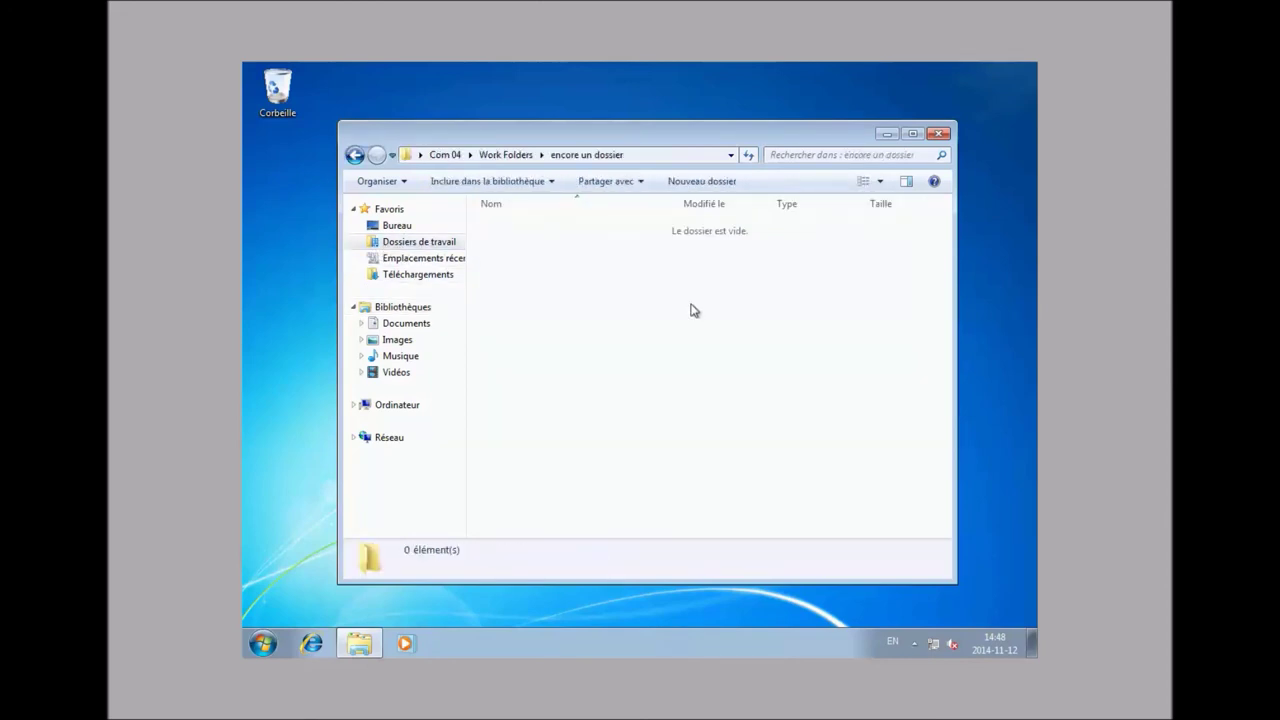
{"action": "left_click", "coordinate": [519, 158]}
{"action": "right_click", "coordinate": [503, 232]}
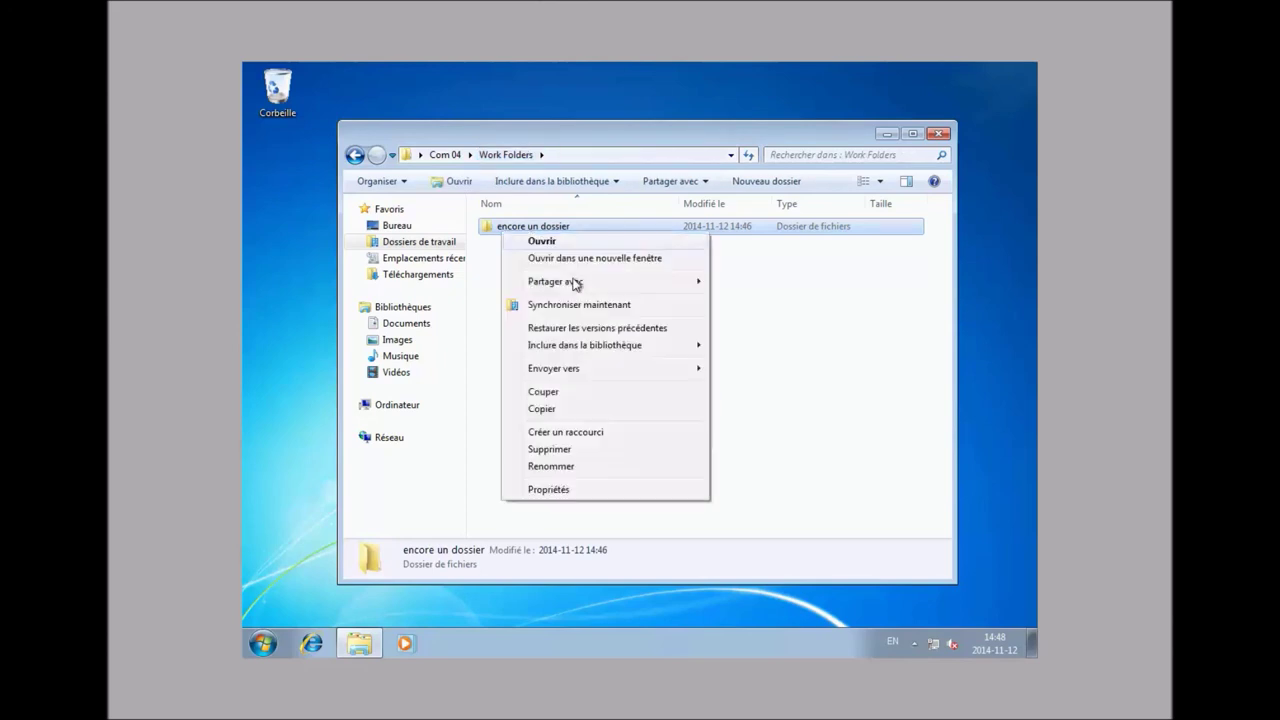
{"action": "left_click", "coordinate": [618, 488]}
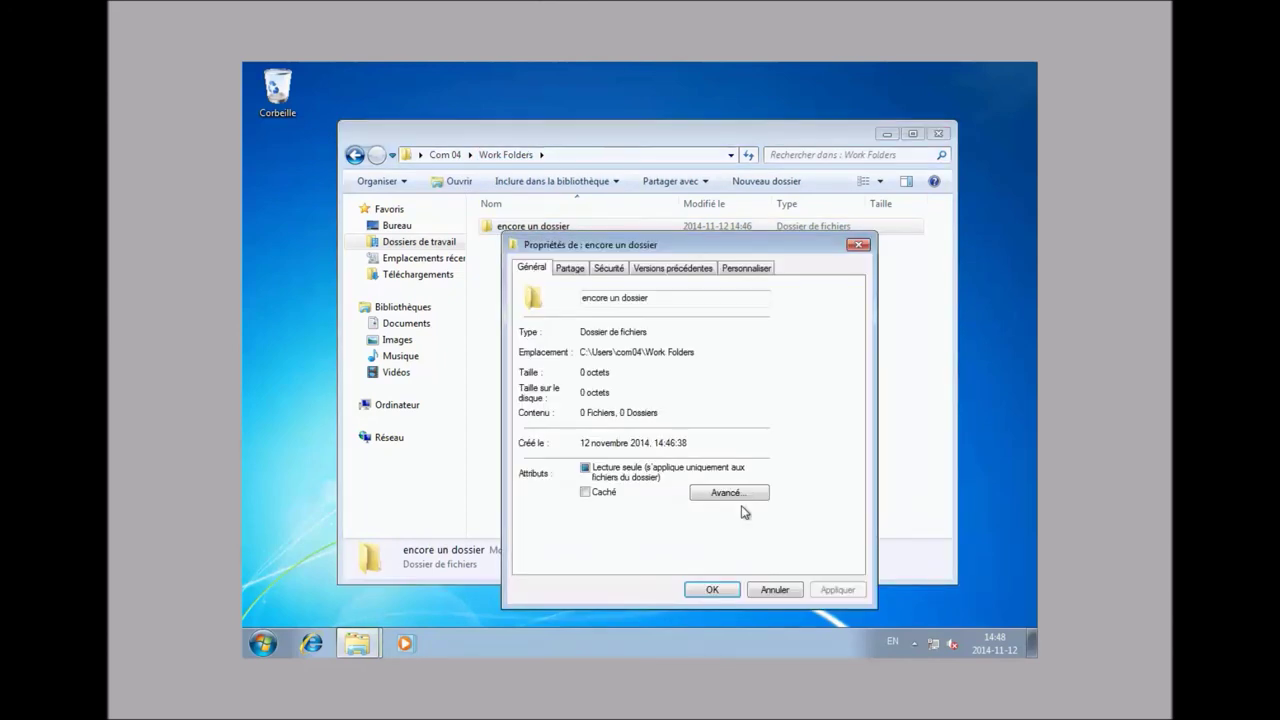
{"action": "left_click", "coordinate": [780, 592]}
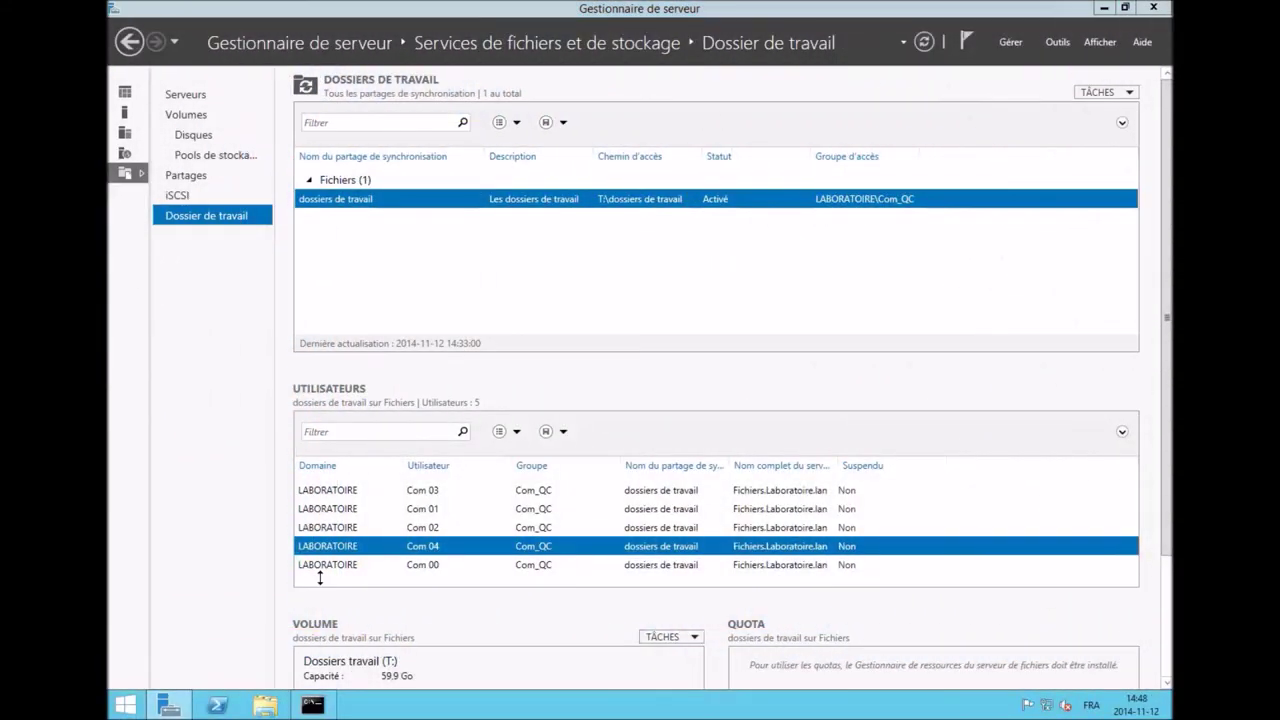
- On the file server, browse to Dossiers De Travail on the T: volume and try to open the Com04 and Com03 user folders
{"action": "double_click", "coordinate": [552, 437]}
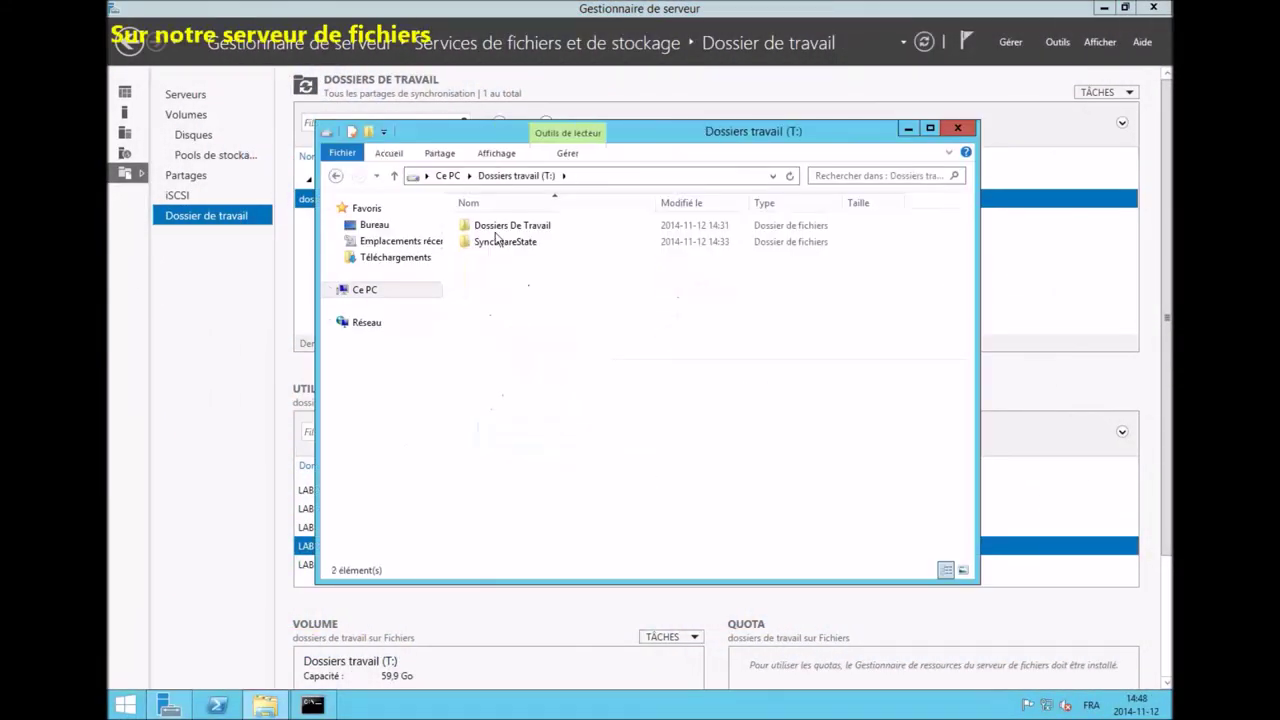
{"action": "double_click", "coordinate": [510, 228]}
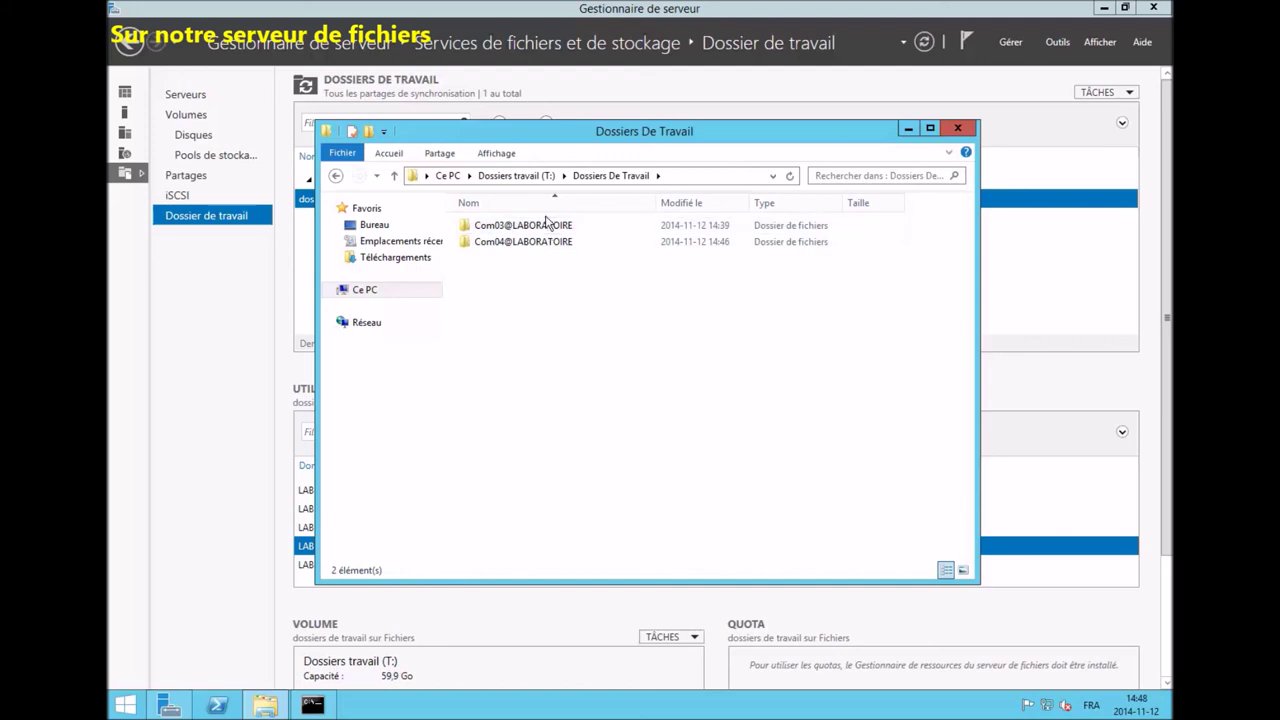
{"action": "double_click", "coordinate": [547, 248]}
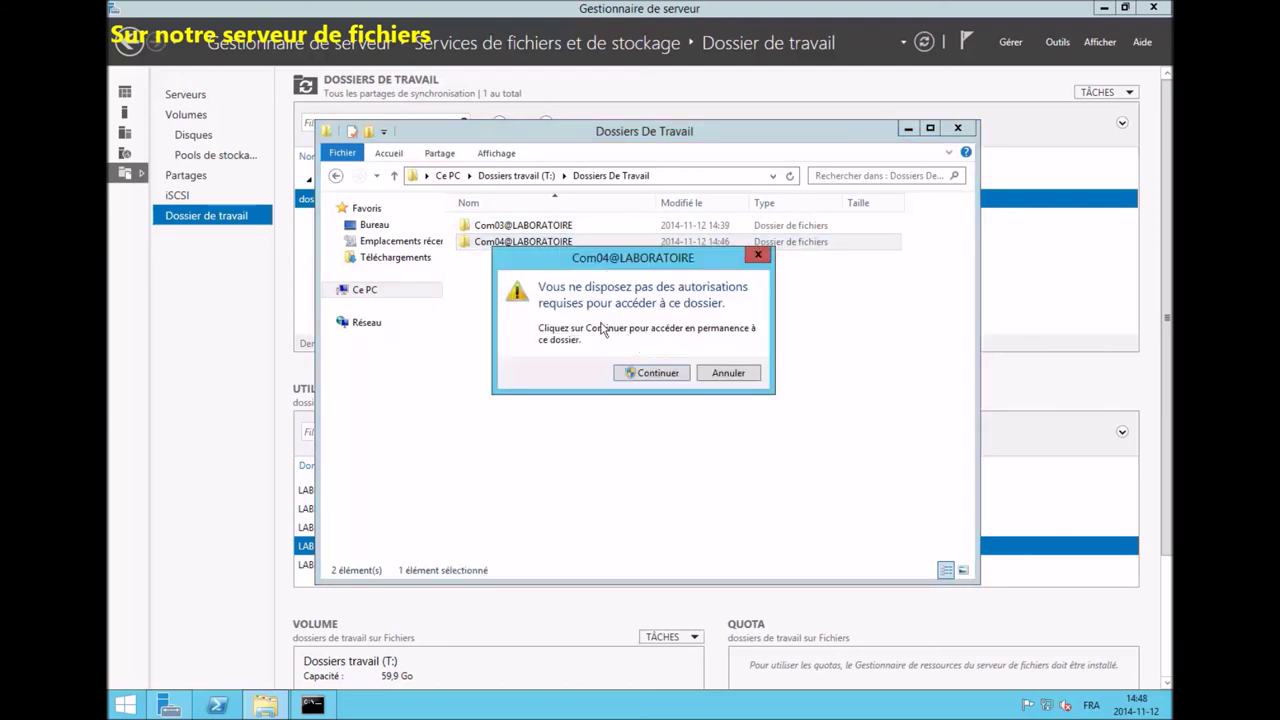
{"action": "left_click", "coordinate": [754, 375]}
{"action": "double_click", "coordinate": [510, 228]}
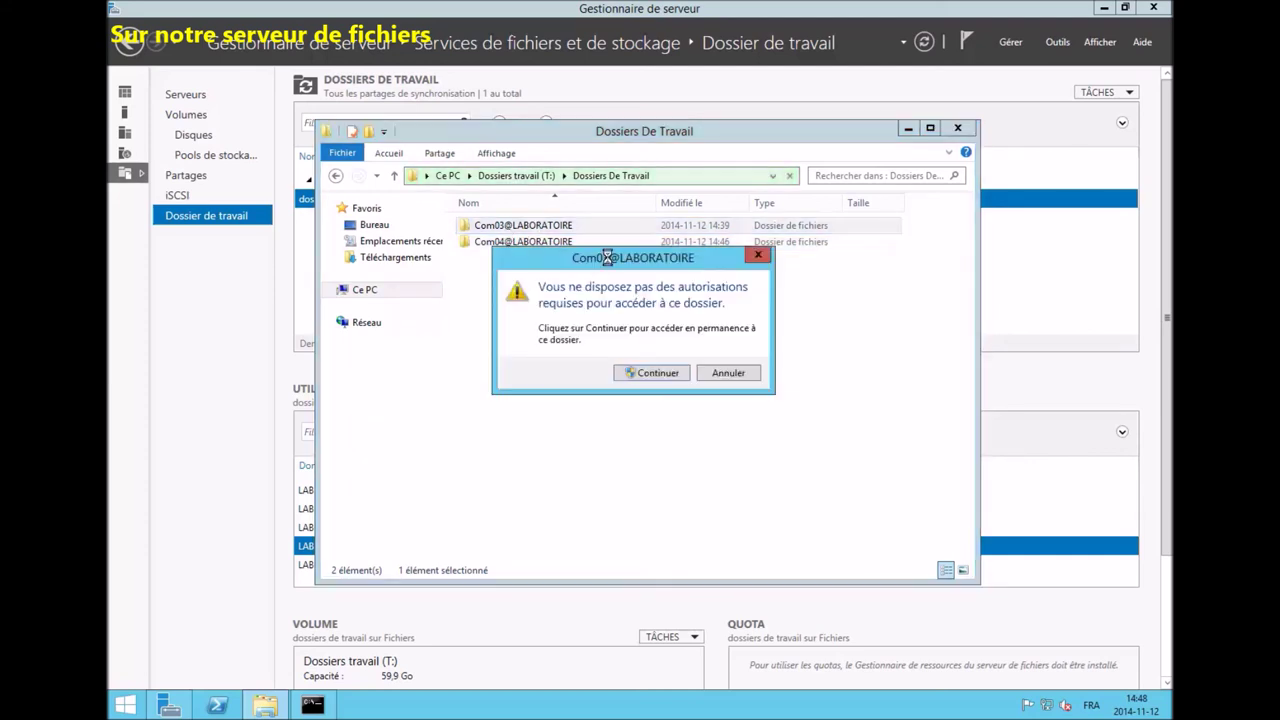
{"action": "left_click", "coordinate": [729, 374]}
- Examine the Com03 folder's security properties, including the audit and effective access views of its advanced security settings
{"action": "right_click", "coordinate": [488, 226]}
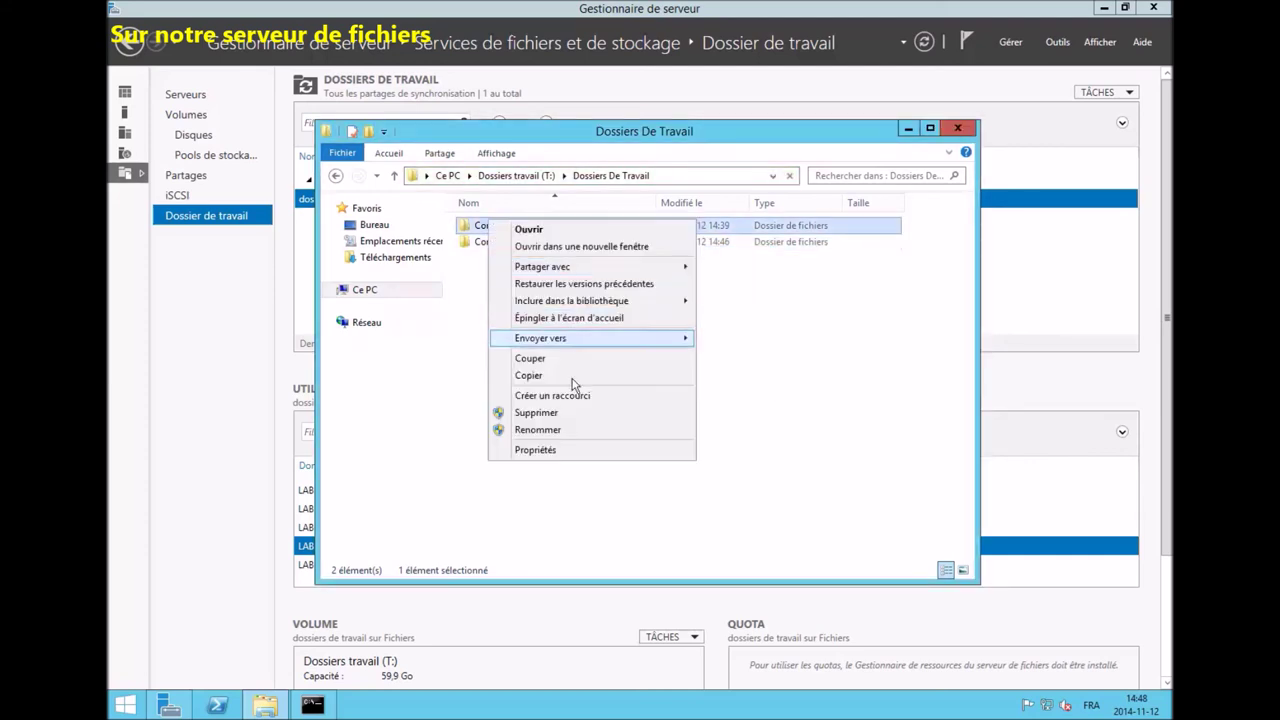
{"action": "left_click", "coordinate": [576, 451]}
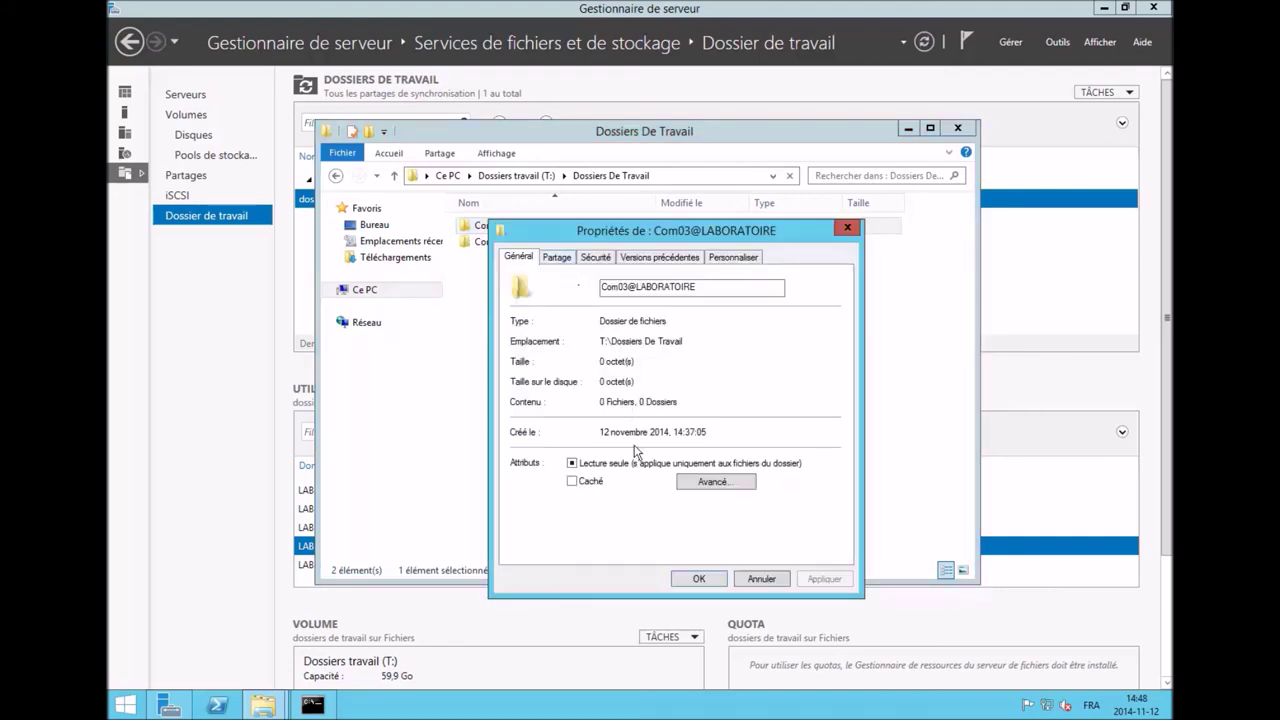
{"action": "left_click", "coordinate": [598, 257]}
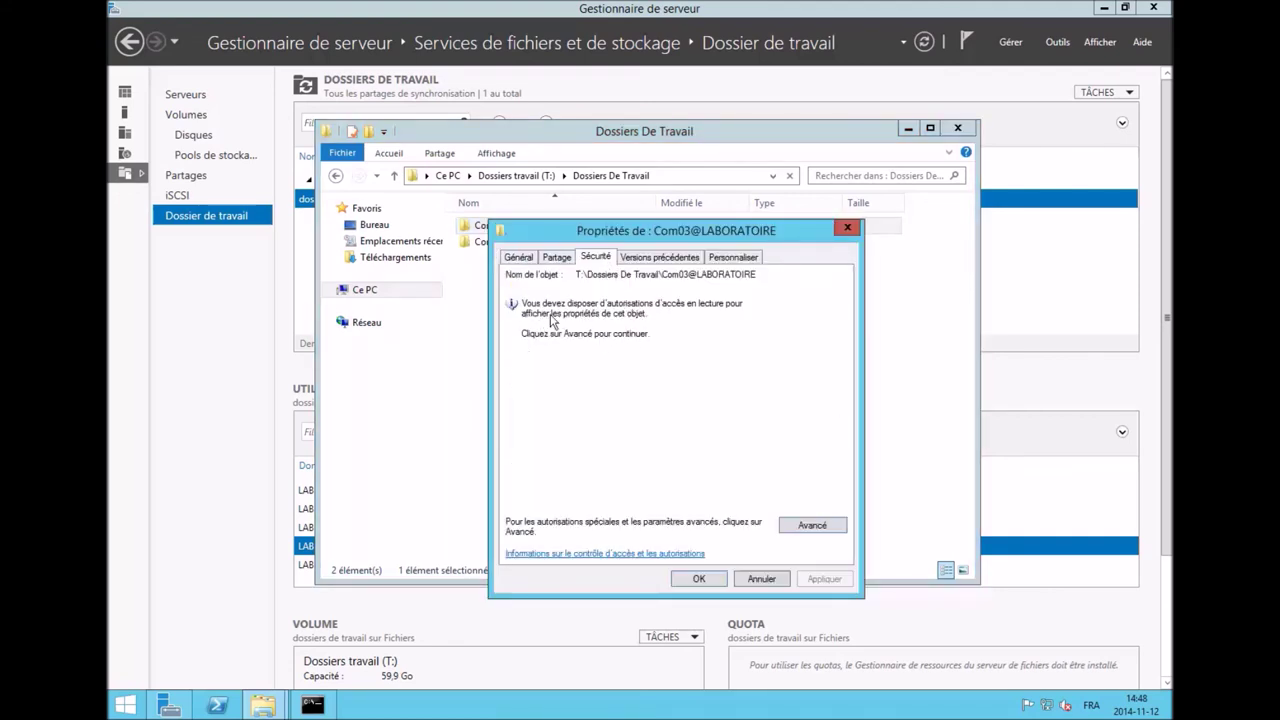
{"action": "left_click", "coordinate": [818, 527]}
{"action": "left_click", "coordinate": [470, 244]}
{"action": "left_click", "coordinate": [517, 247]}
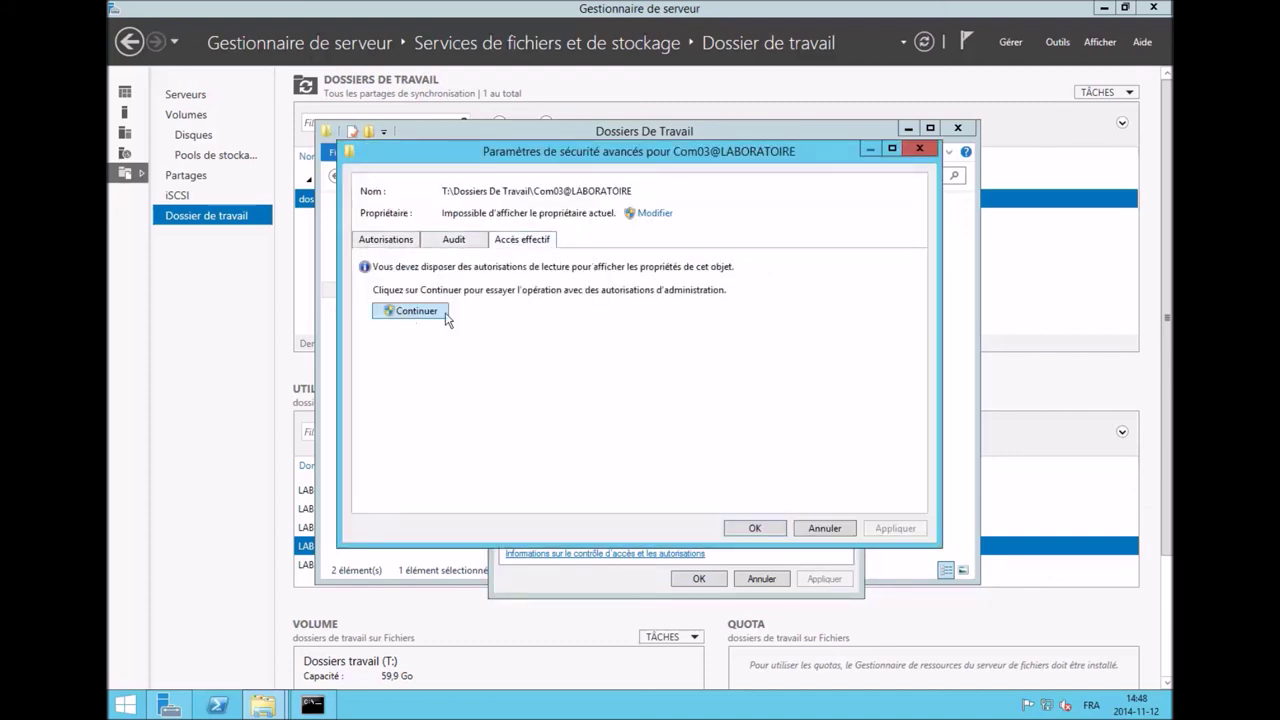